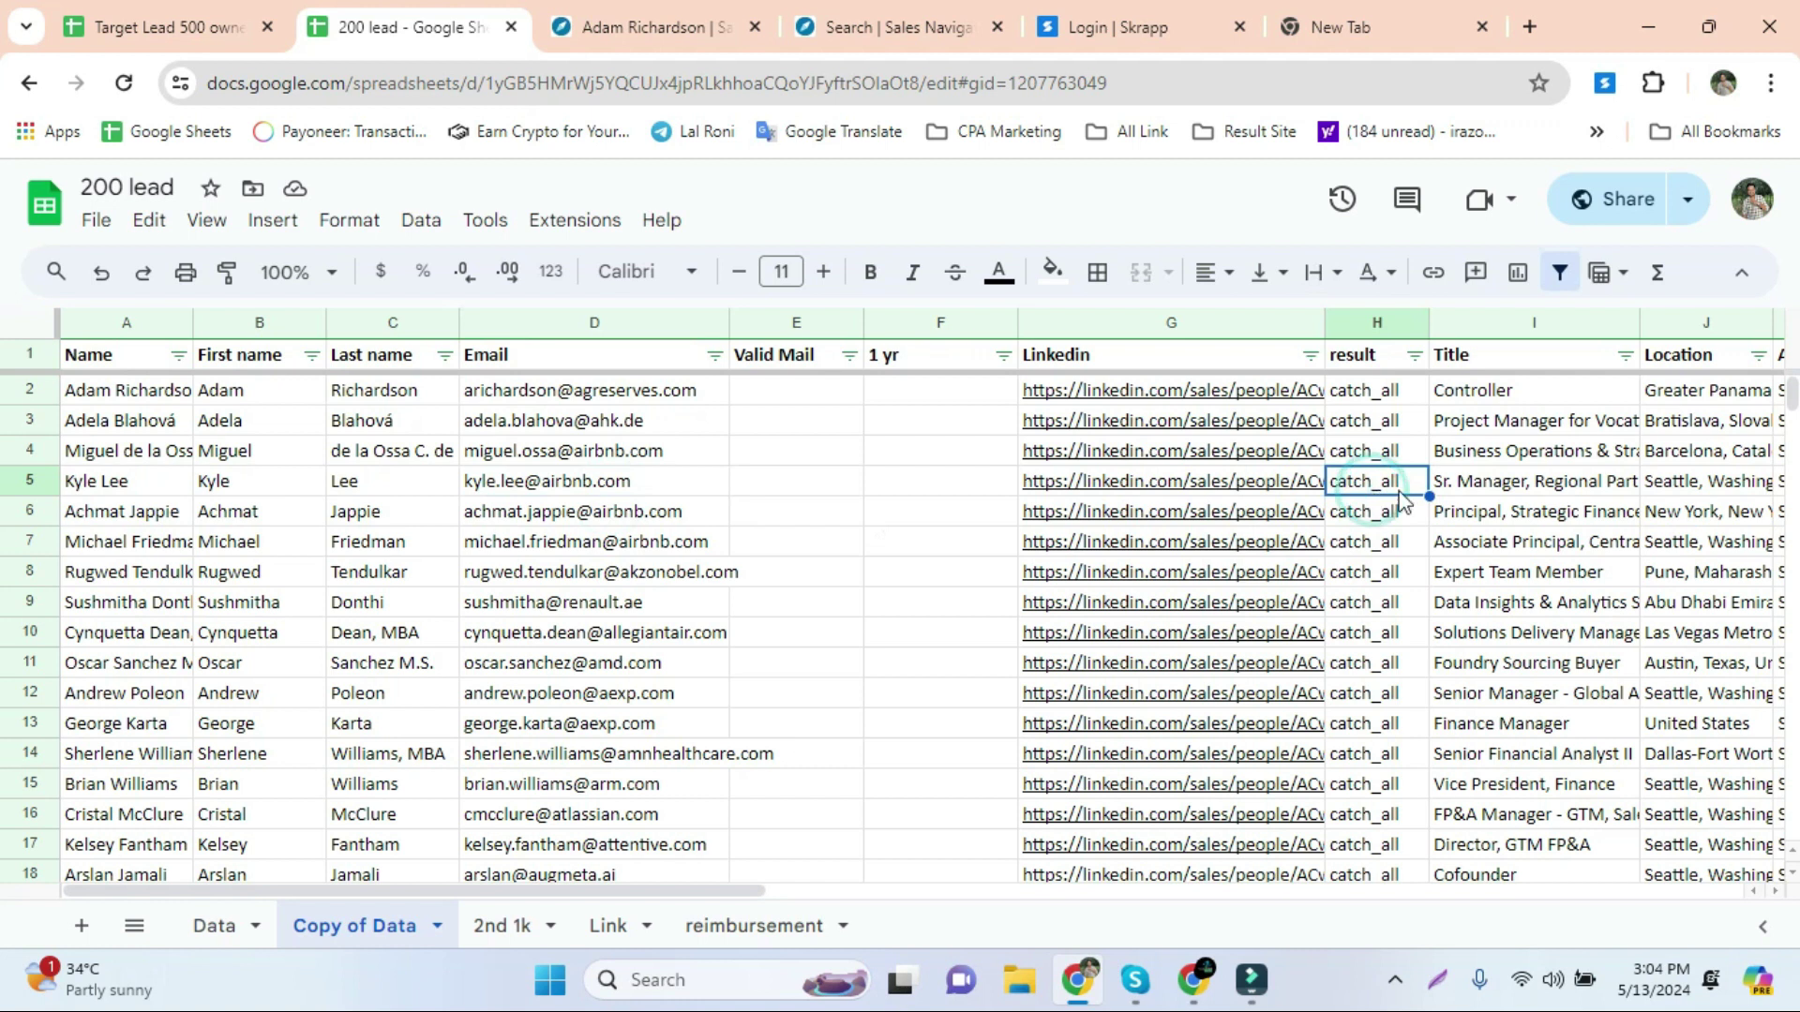
mouse_move(694, 512)
left_click(799, 458)
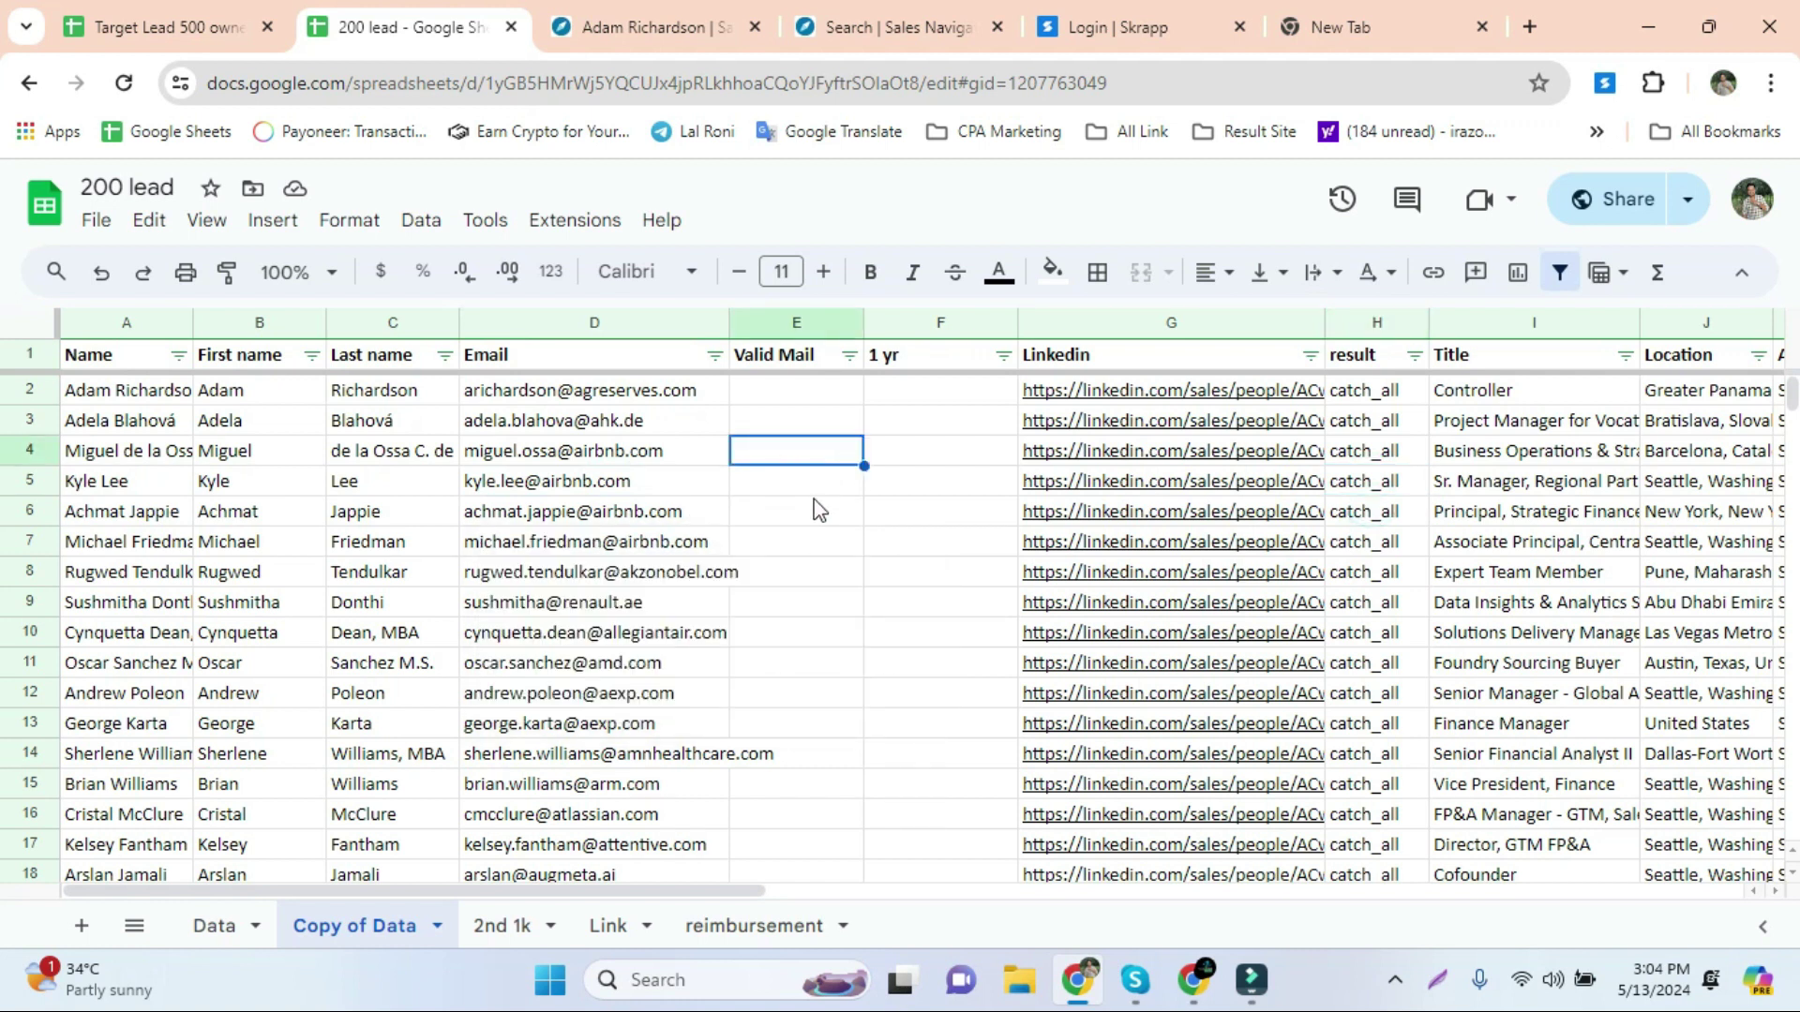
left_click(816, 420)
left_click(789, 396)
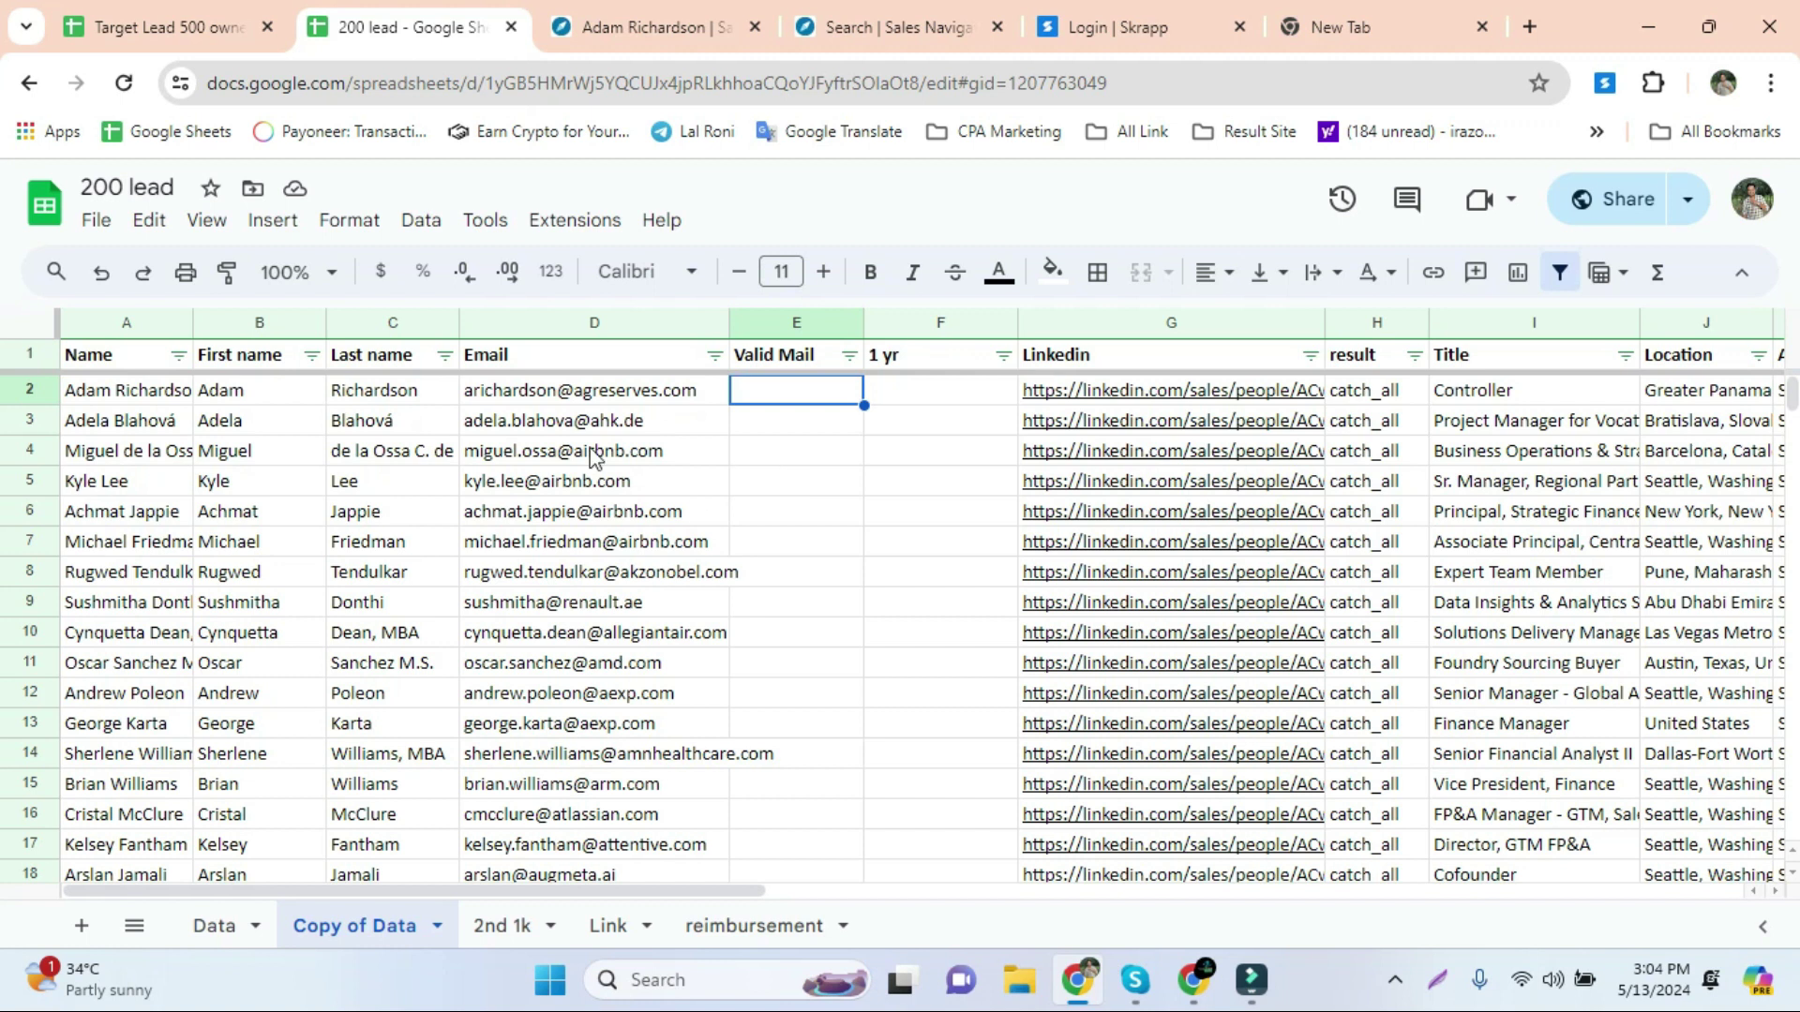
left_click(767, 401)
left_click(783, 399)
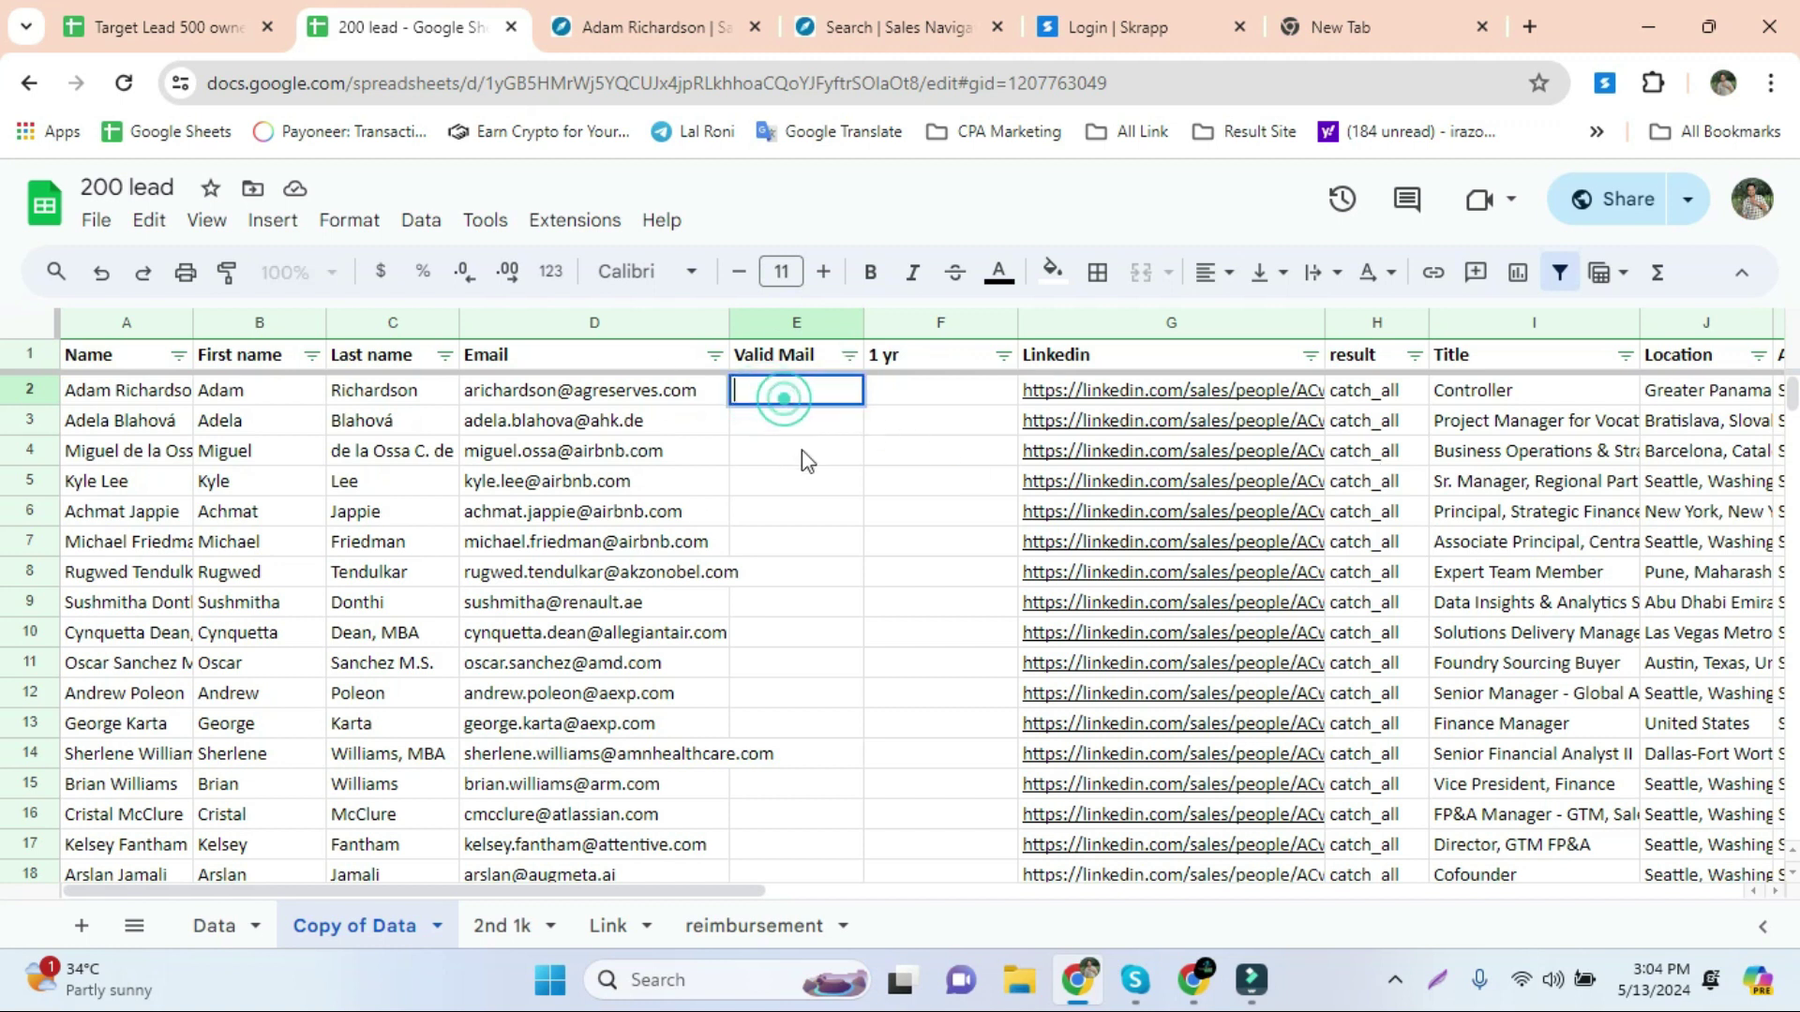
left_click(800, 451)
left_click(803, 409)
left_click(902, 398)
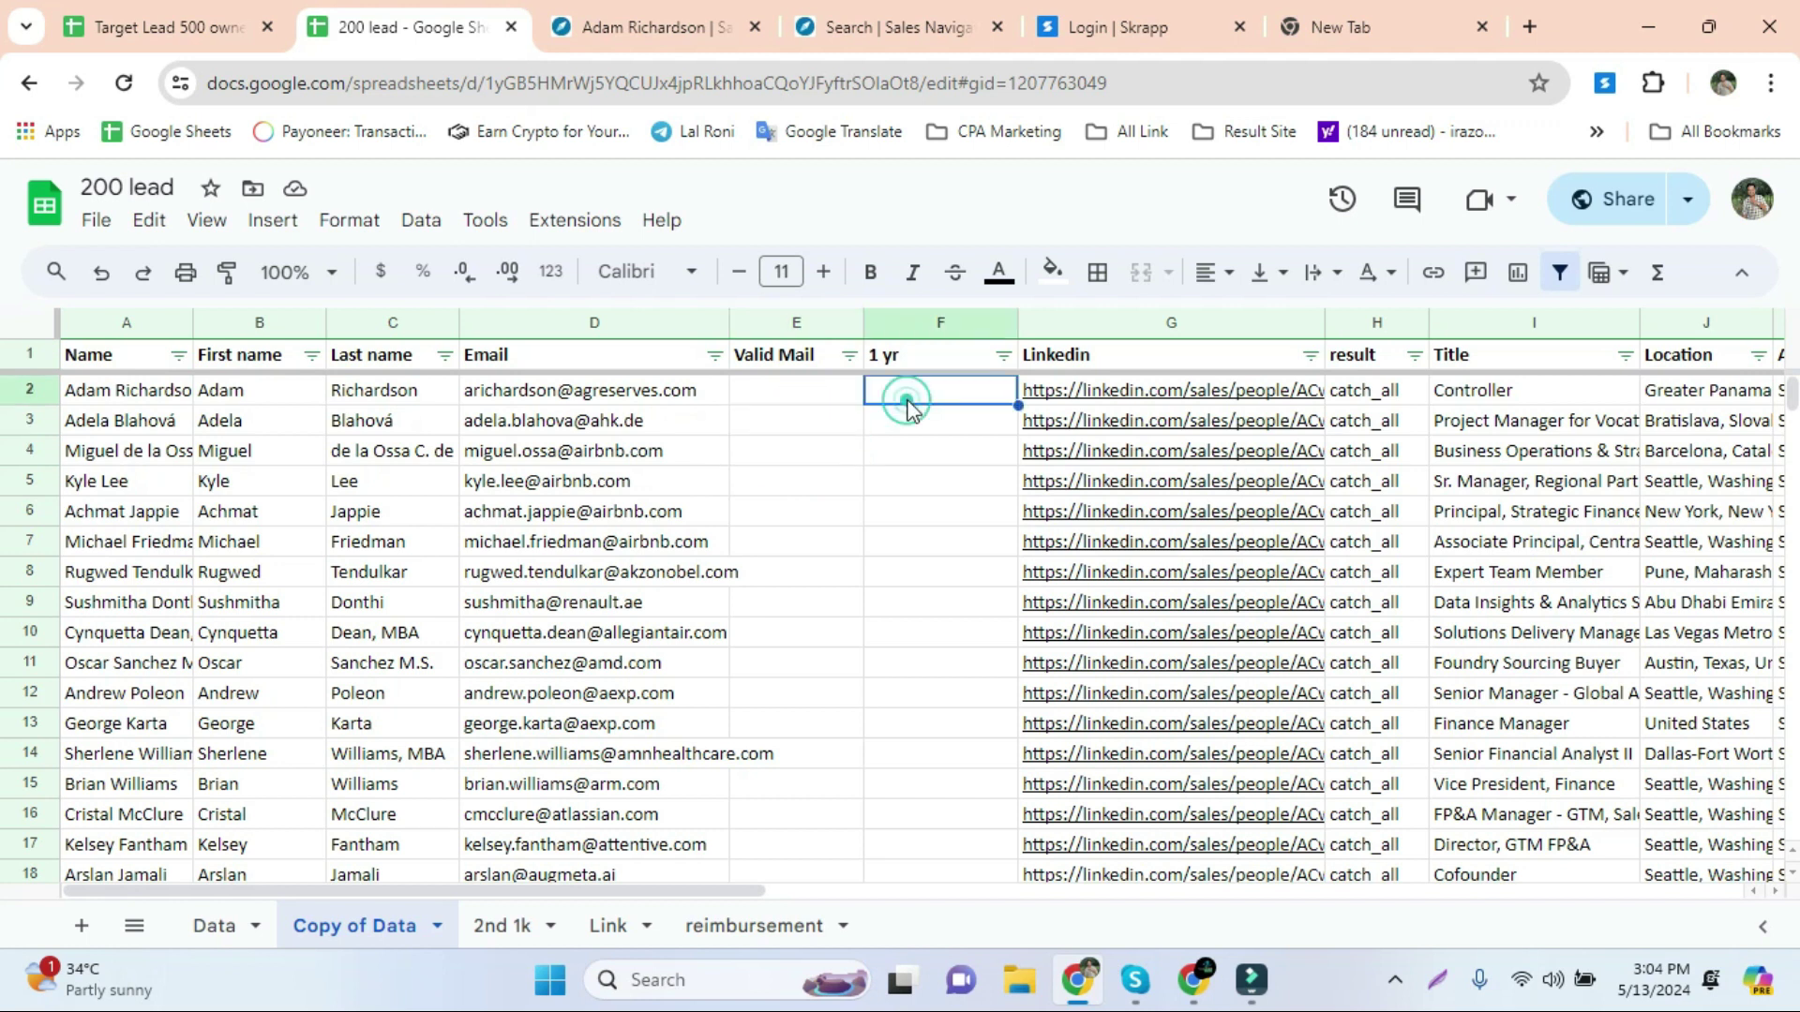
left_click(900, 397)
left_click(935, 390)
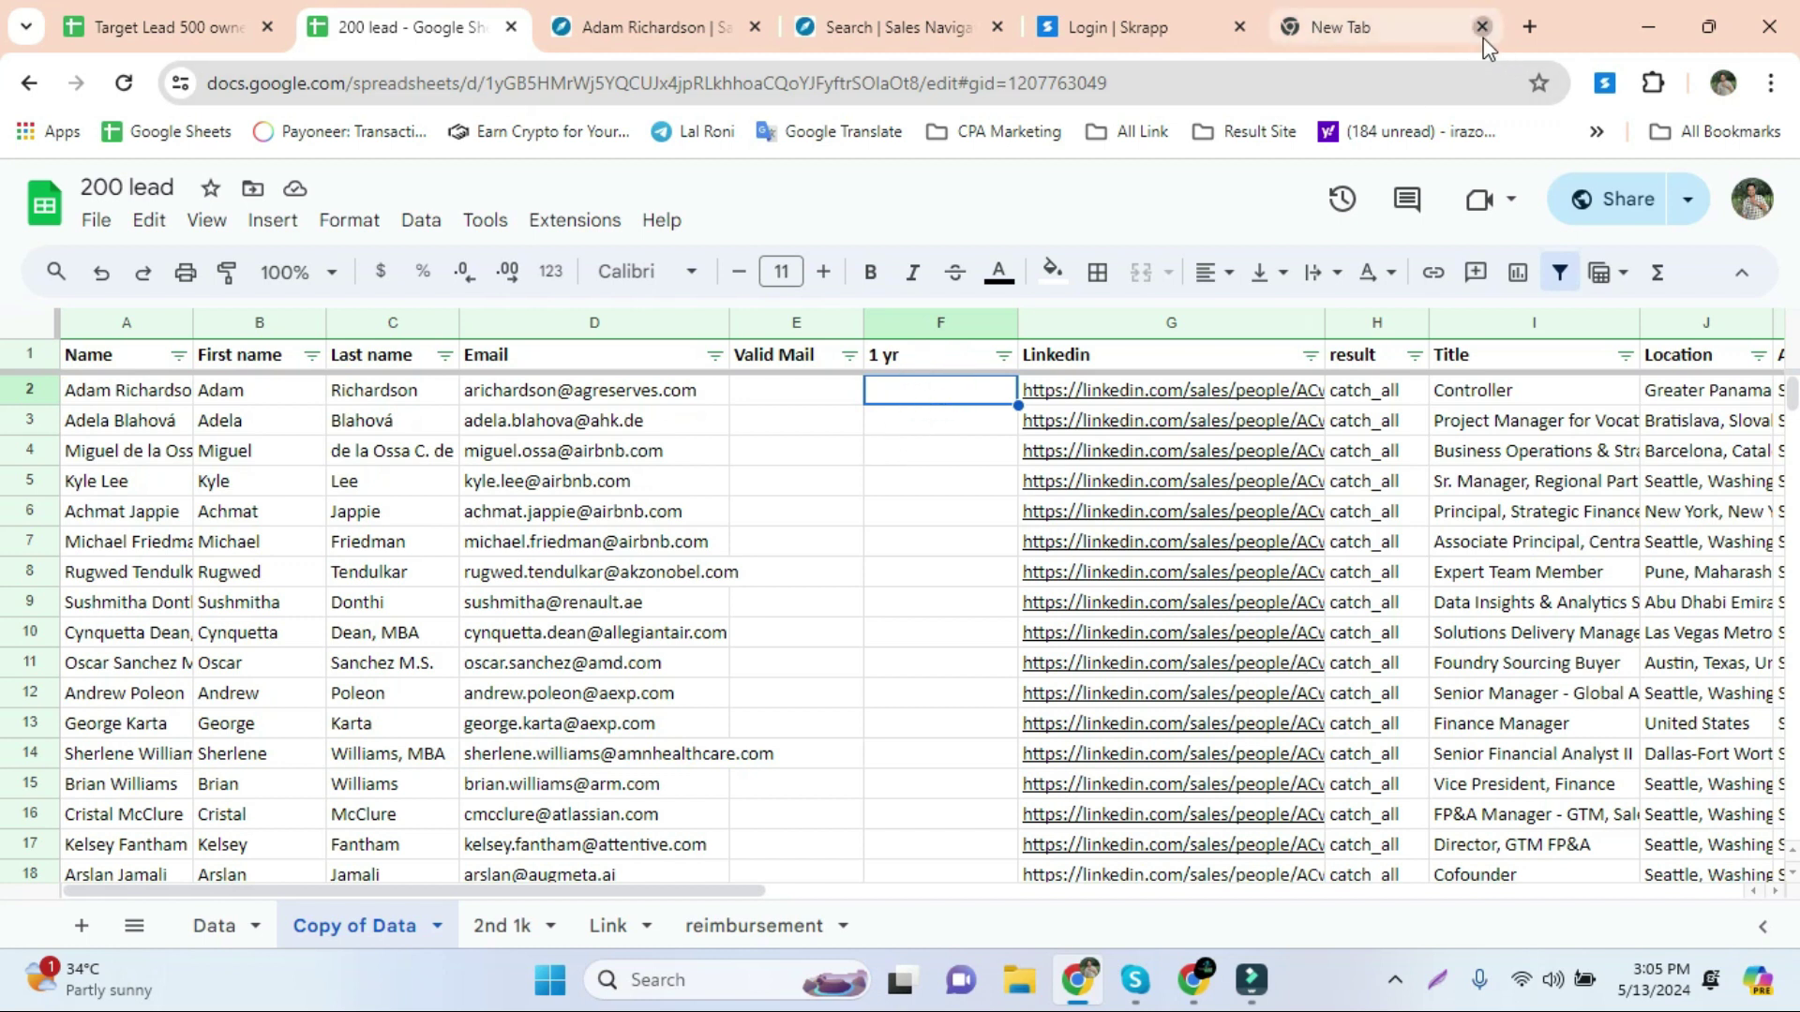
Close the empty new browser tab and stay on the Copy of Data sheet
left_click(1482, 26)
double_click(943, 403)
left_click(942, 448)
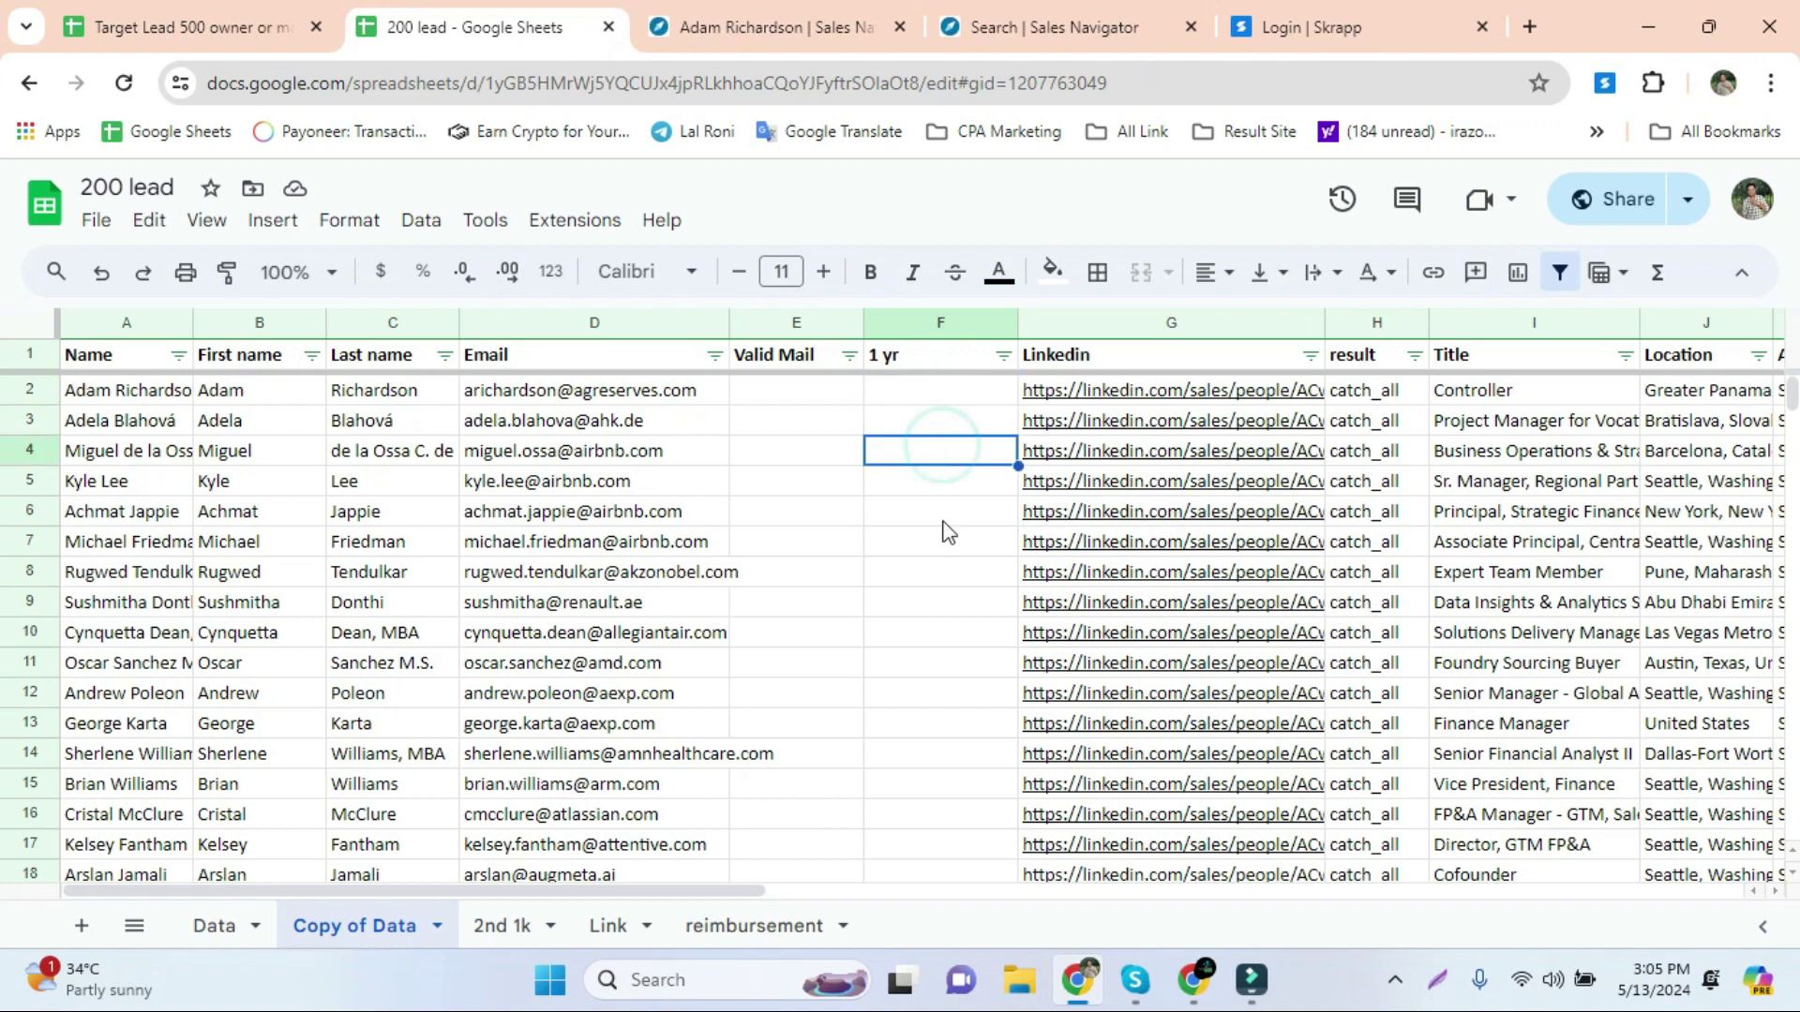
left_click(921, 401)
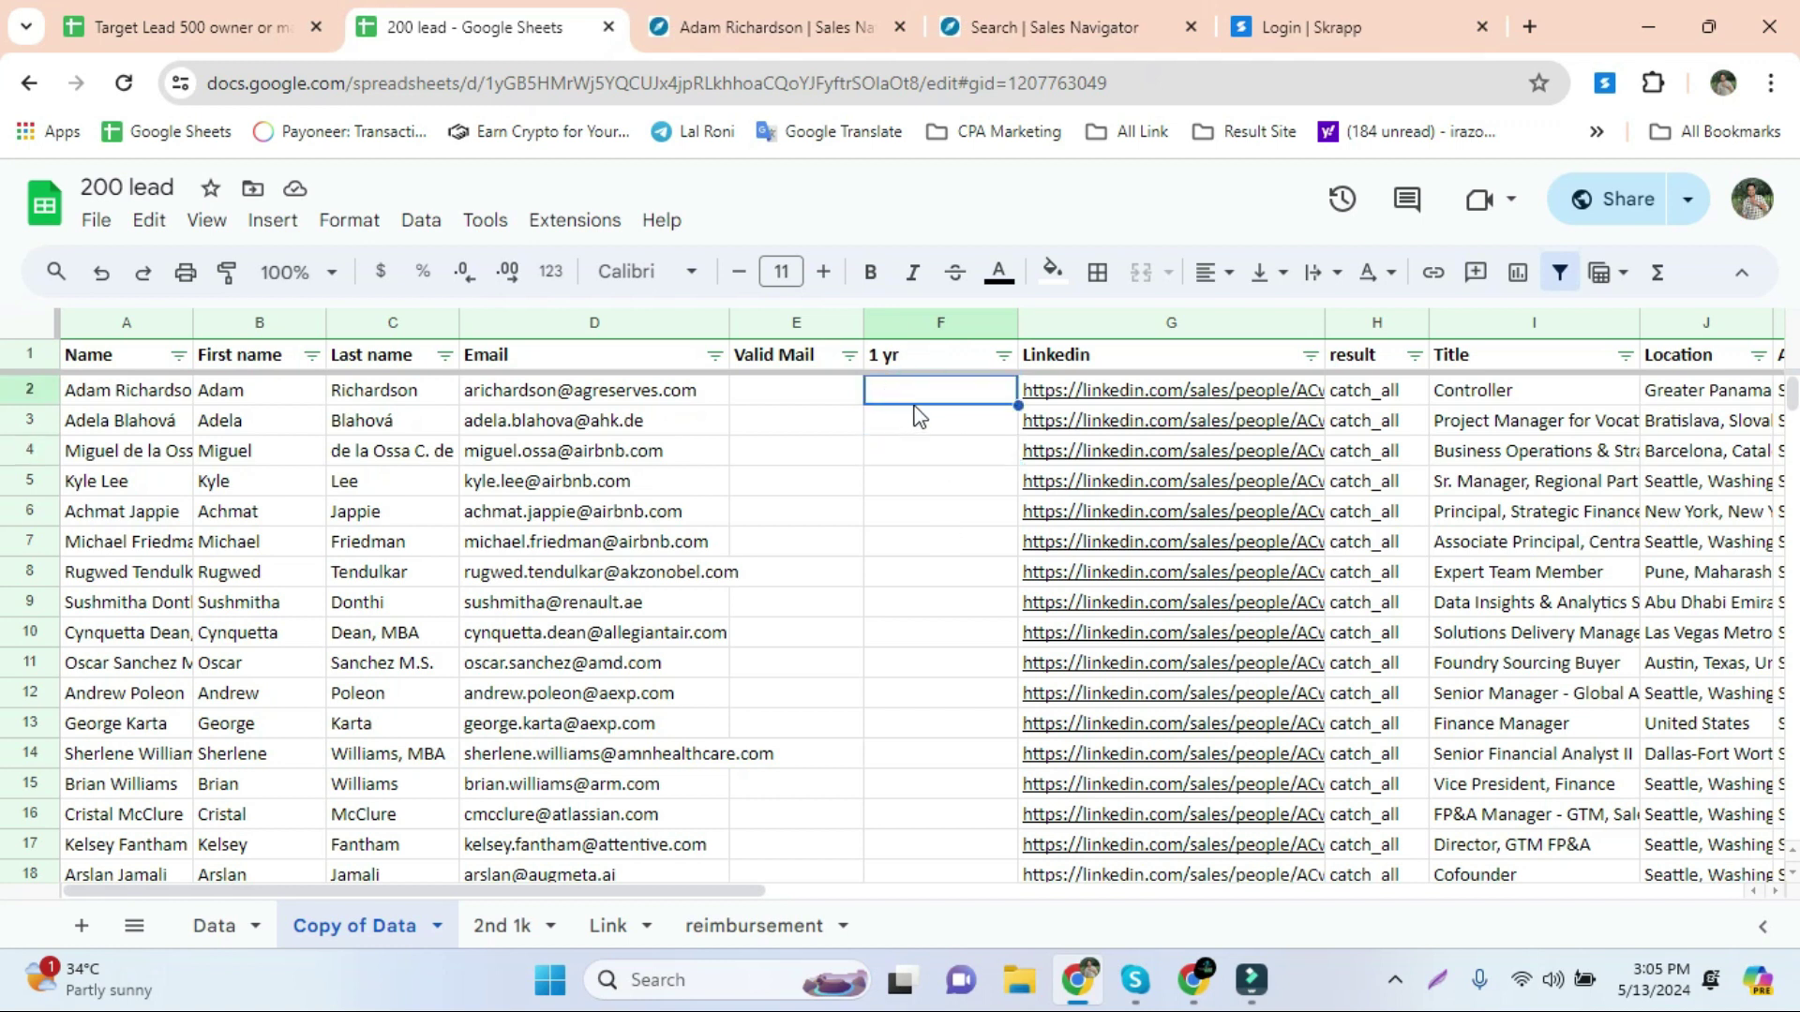
left_click(830, 390)
left_click(923, 392)
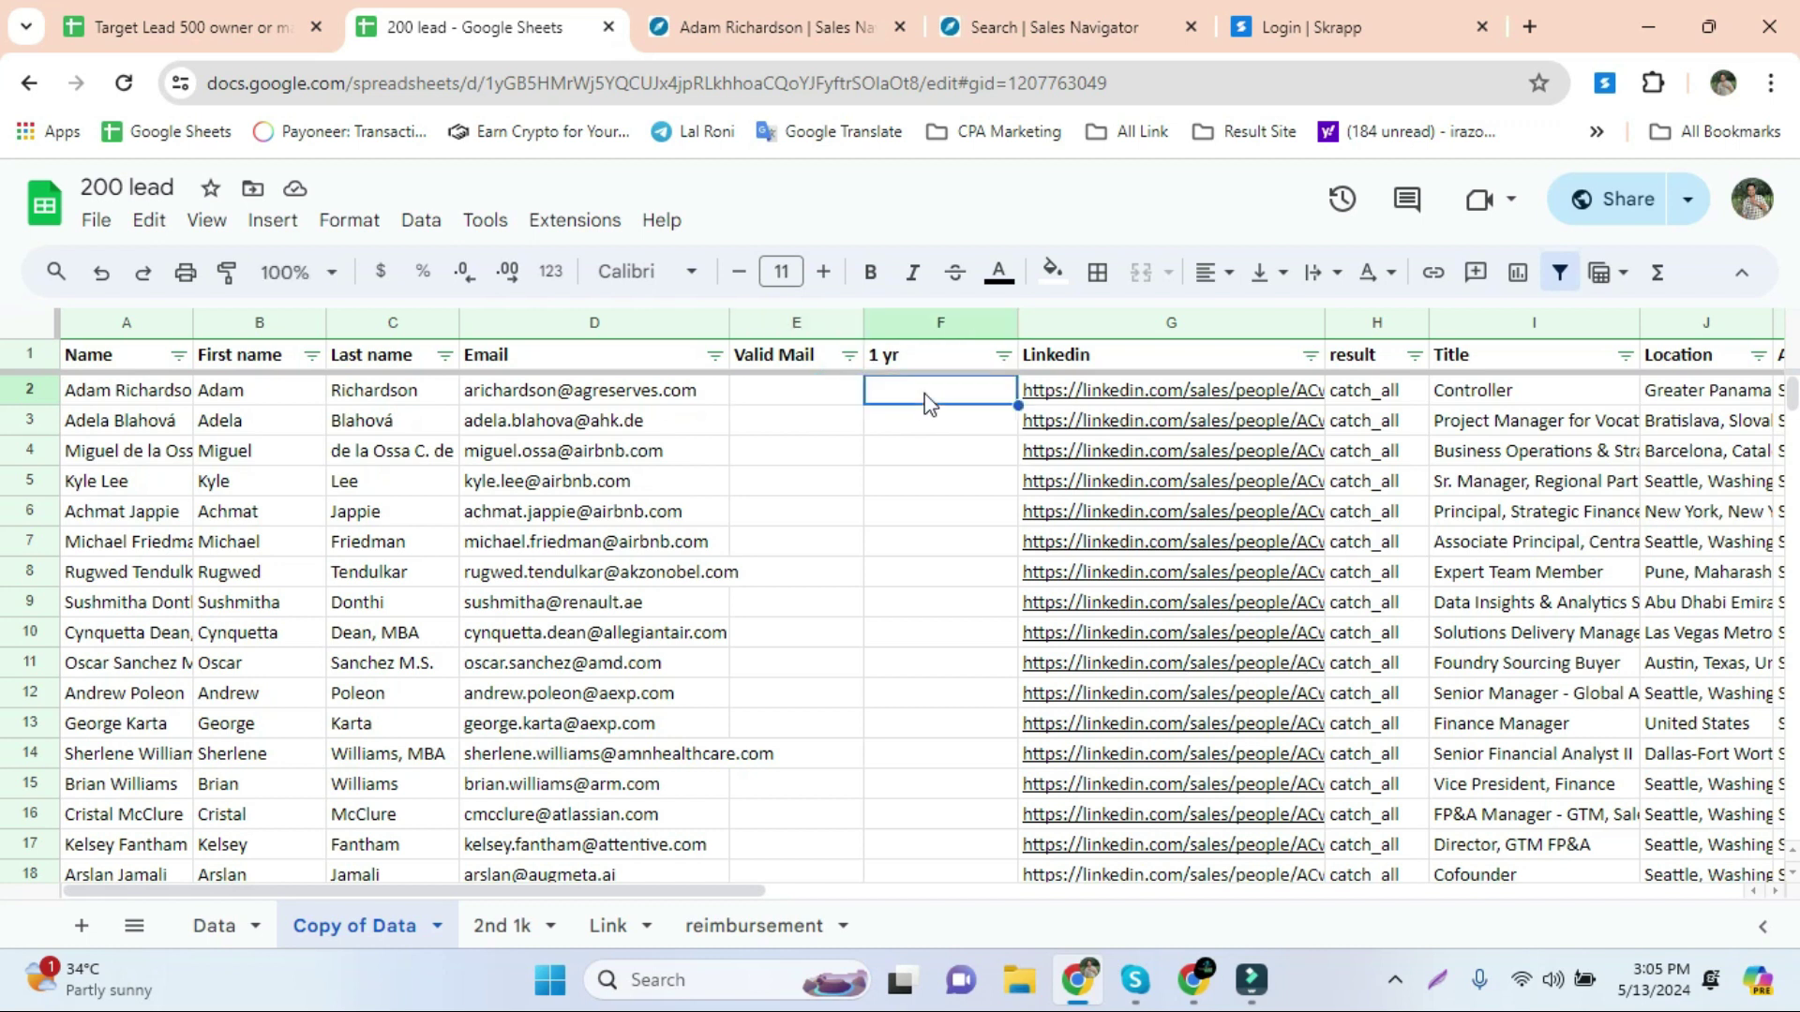
Open the Sales Navigator profile linked in row 2 and close the two older Sales Navigator tabs
left_click(1160, 393)
left_click(1097, 432)
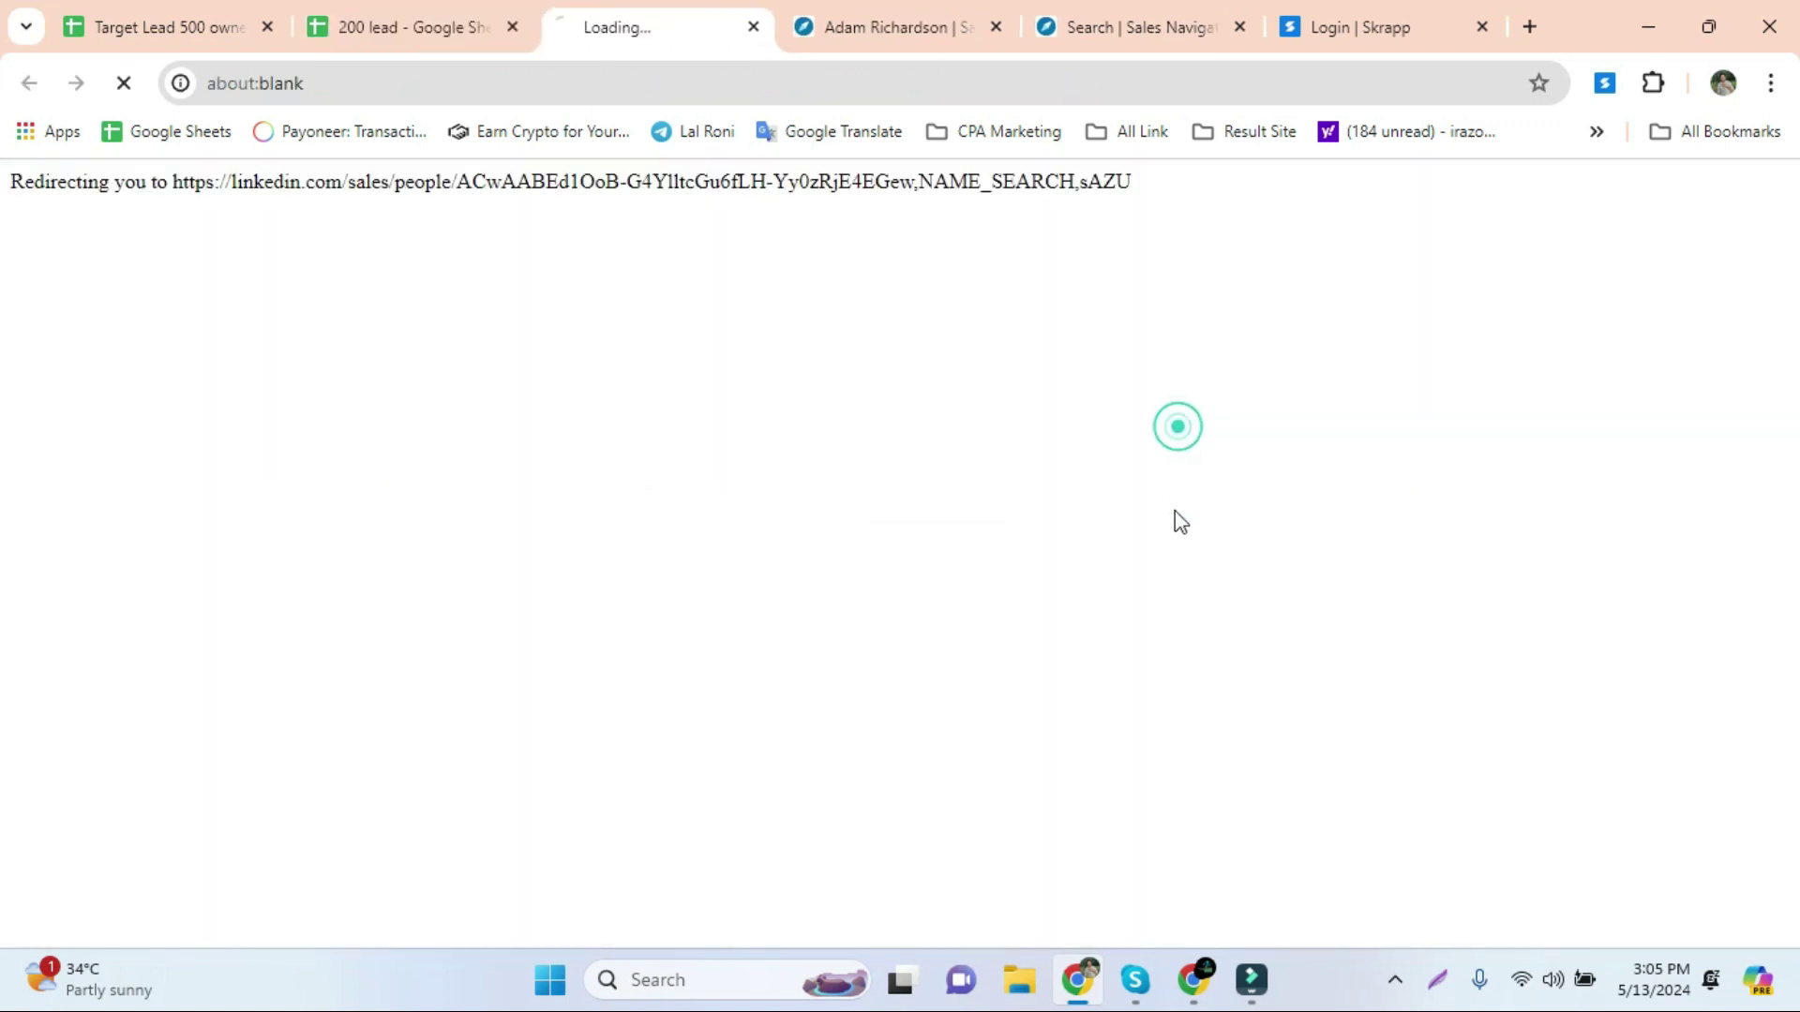
left_click(998, 27)
left_click(998, 27)
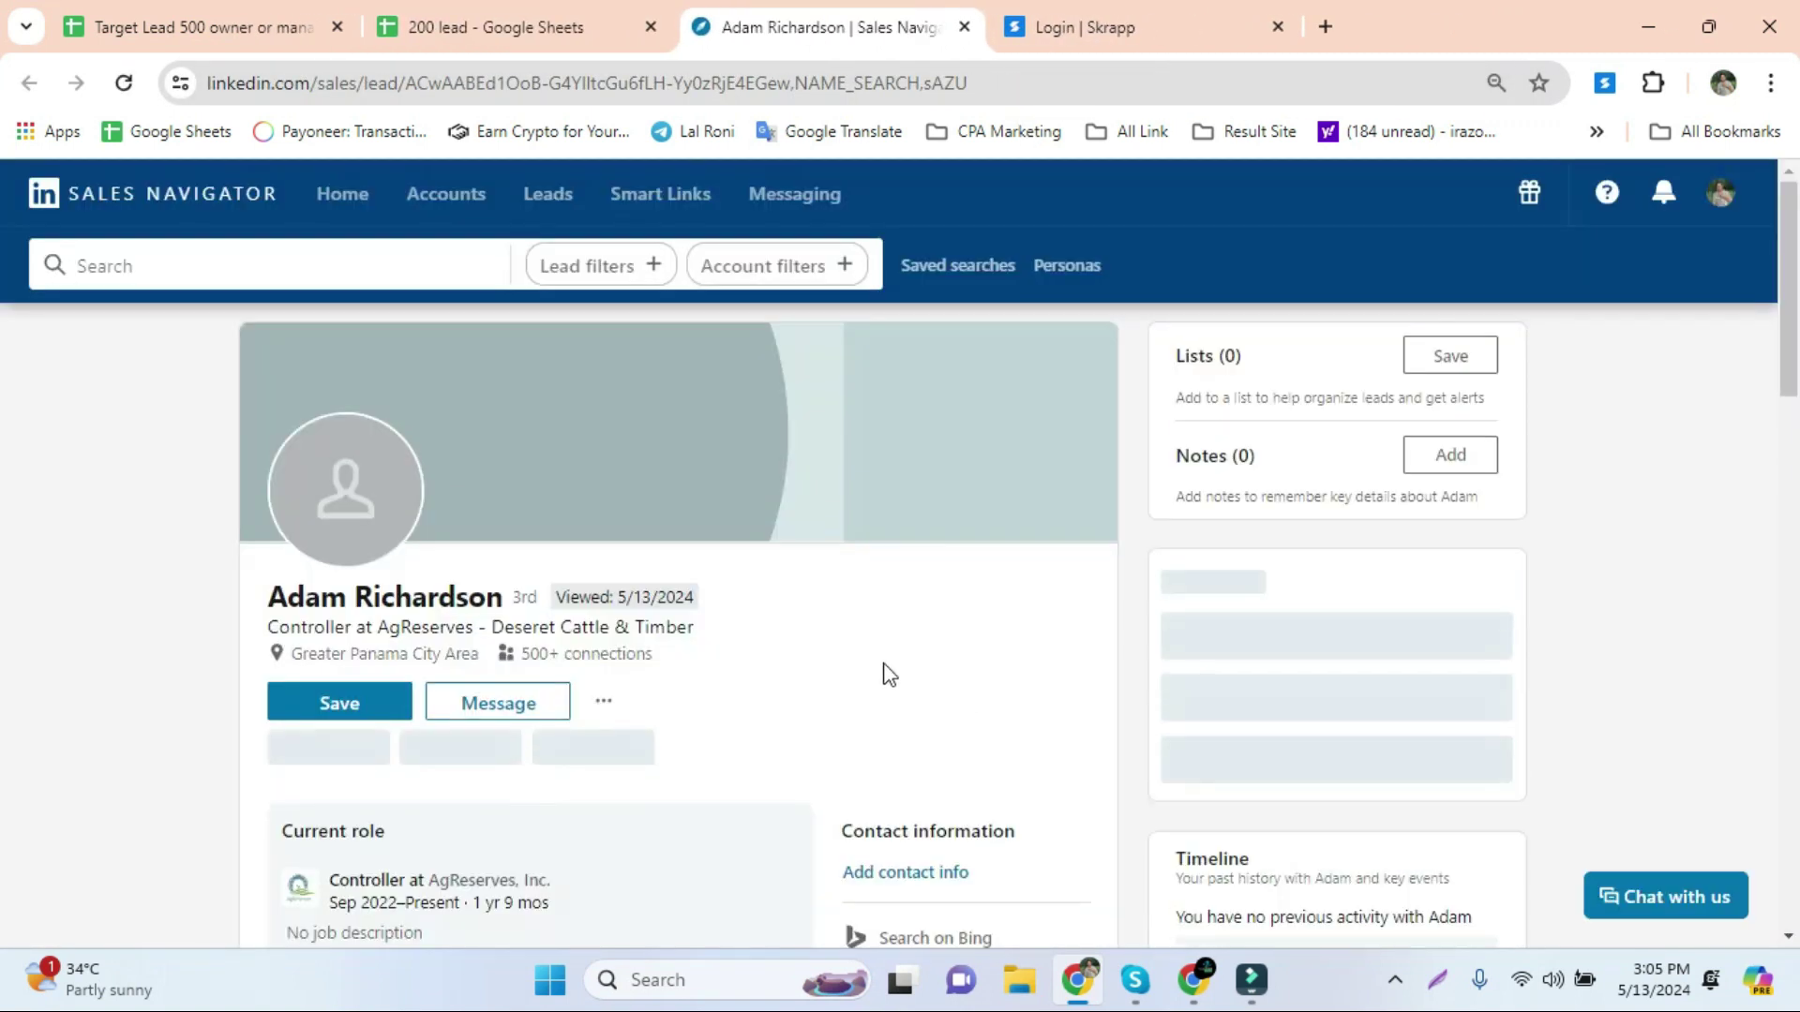
Examine the row 2 lead's Amazon experience, checking the finance job titles and the end date of the Senior Financial Analyst III role
scroll(591, 699, "down", 10)
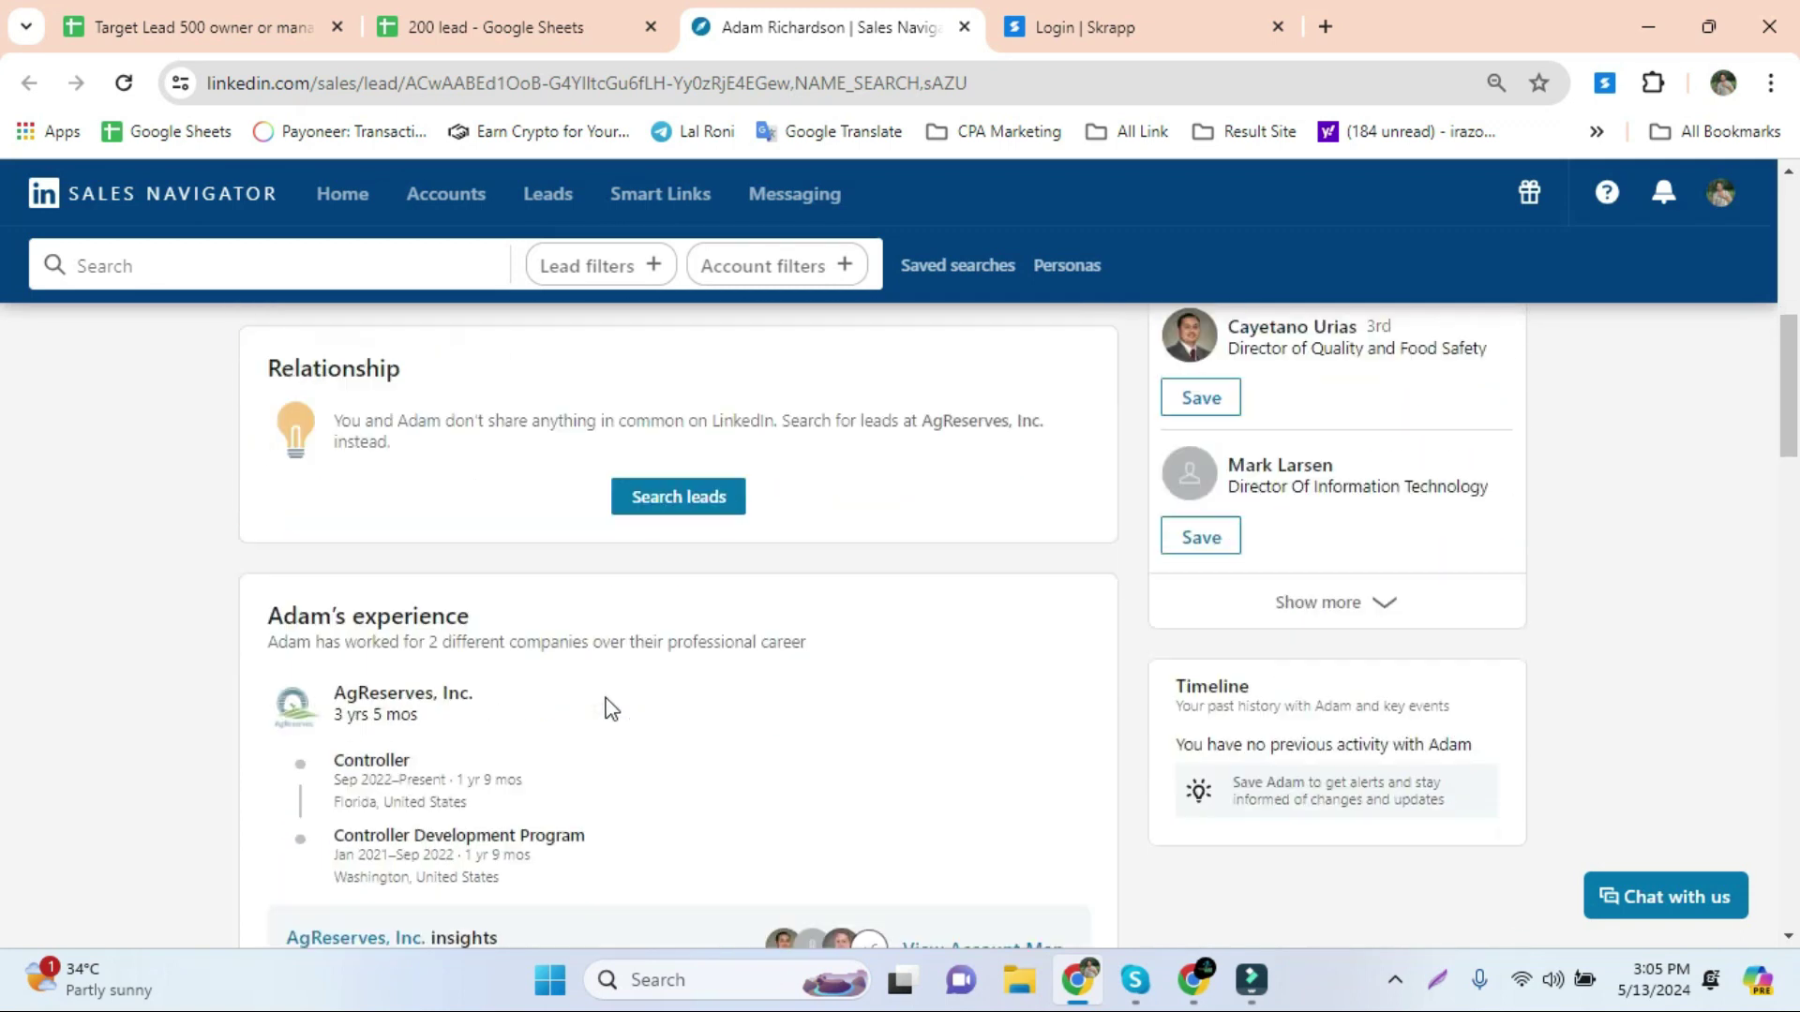
scroll(483, 576, "up", 1)
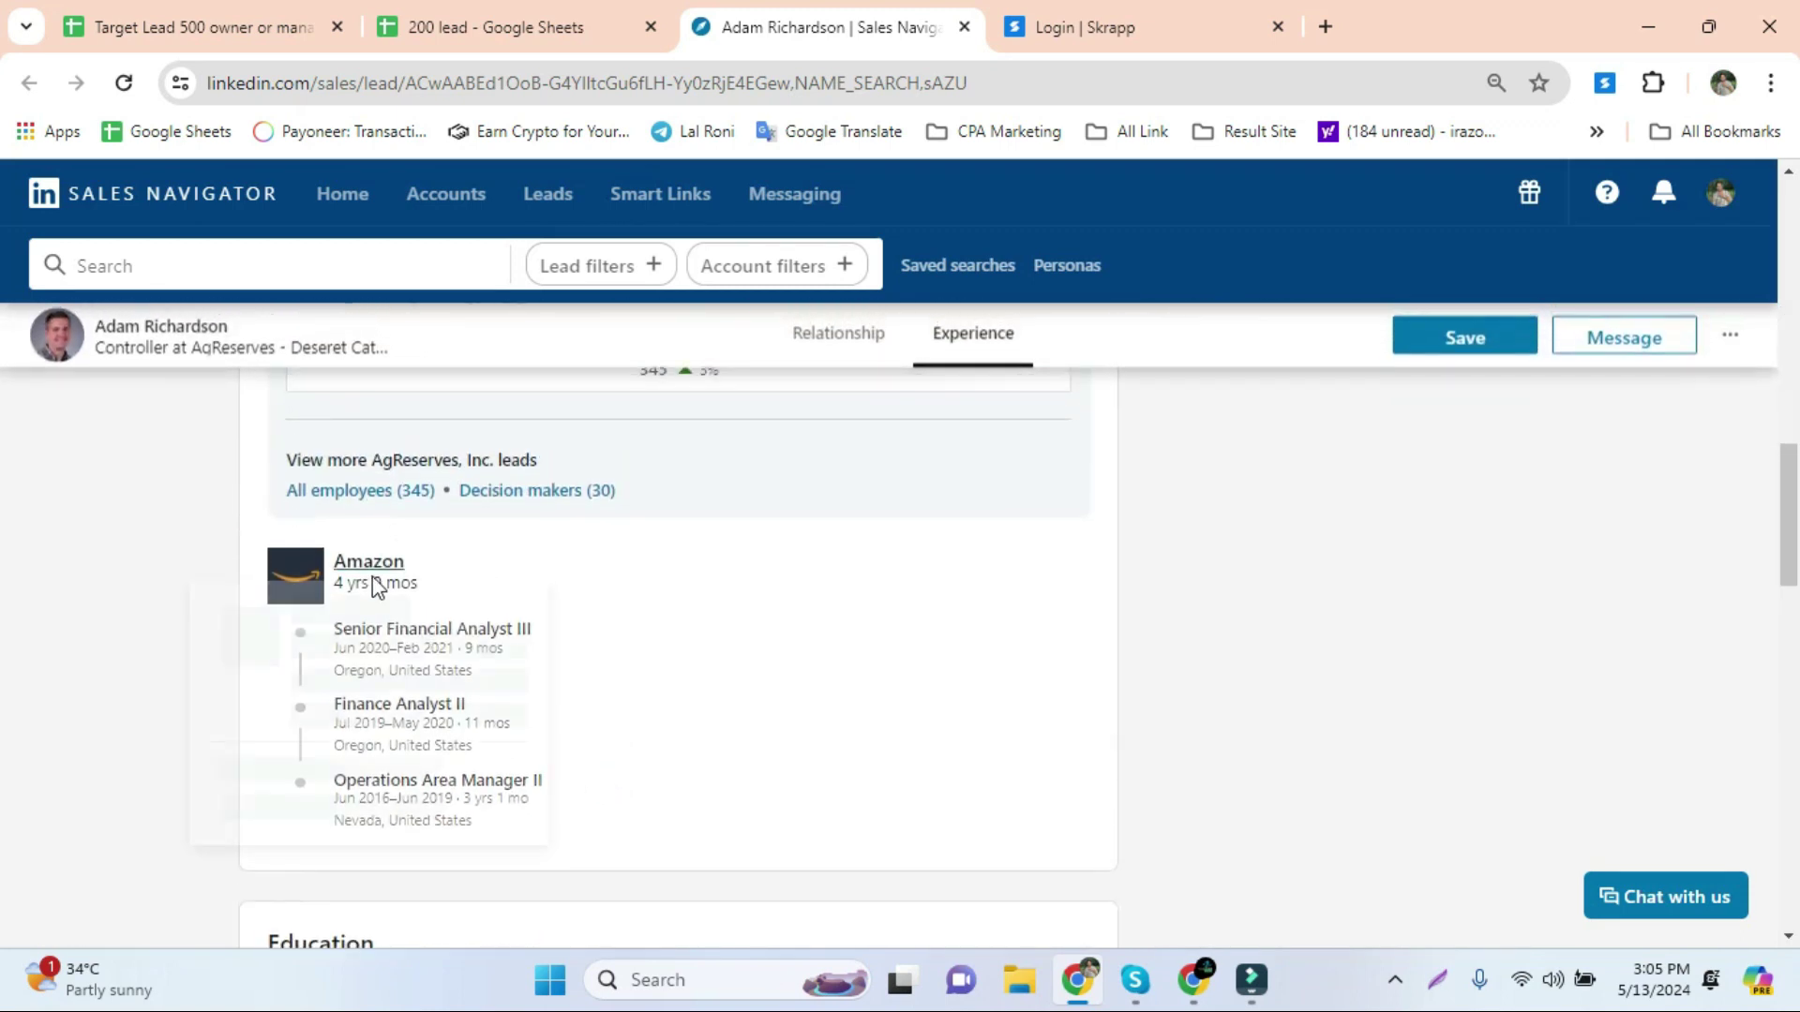
left_click(229, 528)
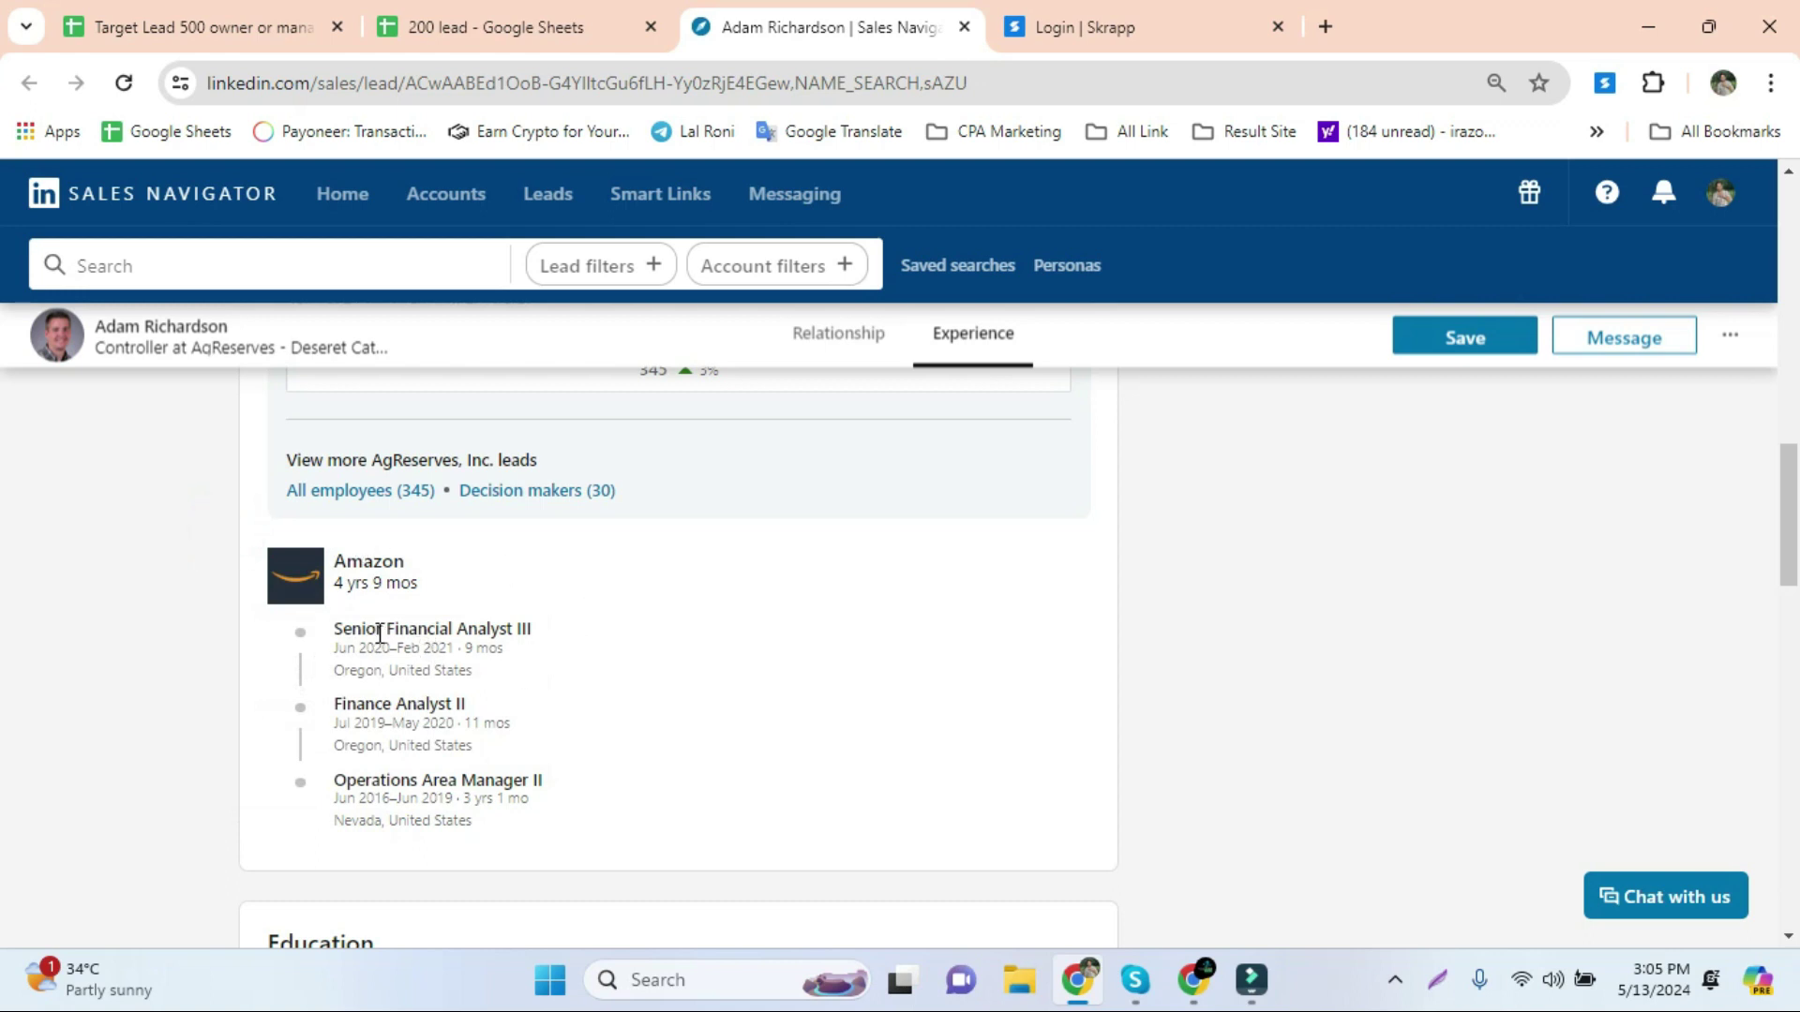
left_click_drag(389, 629, 506, 631)
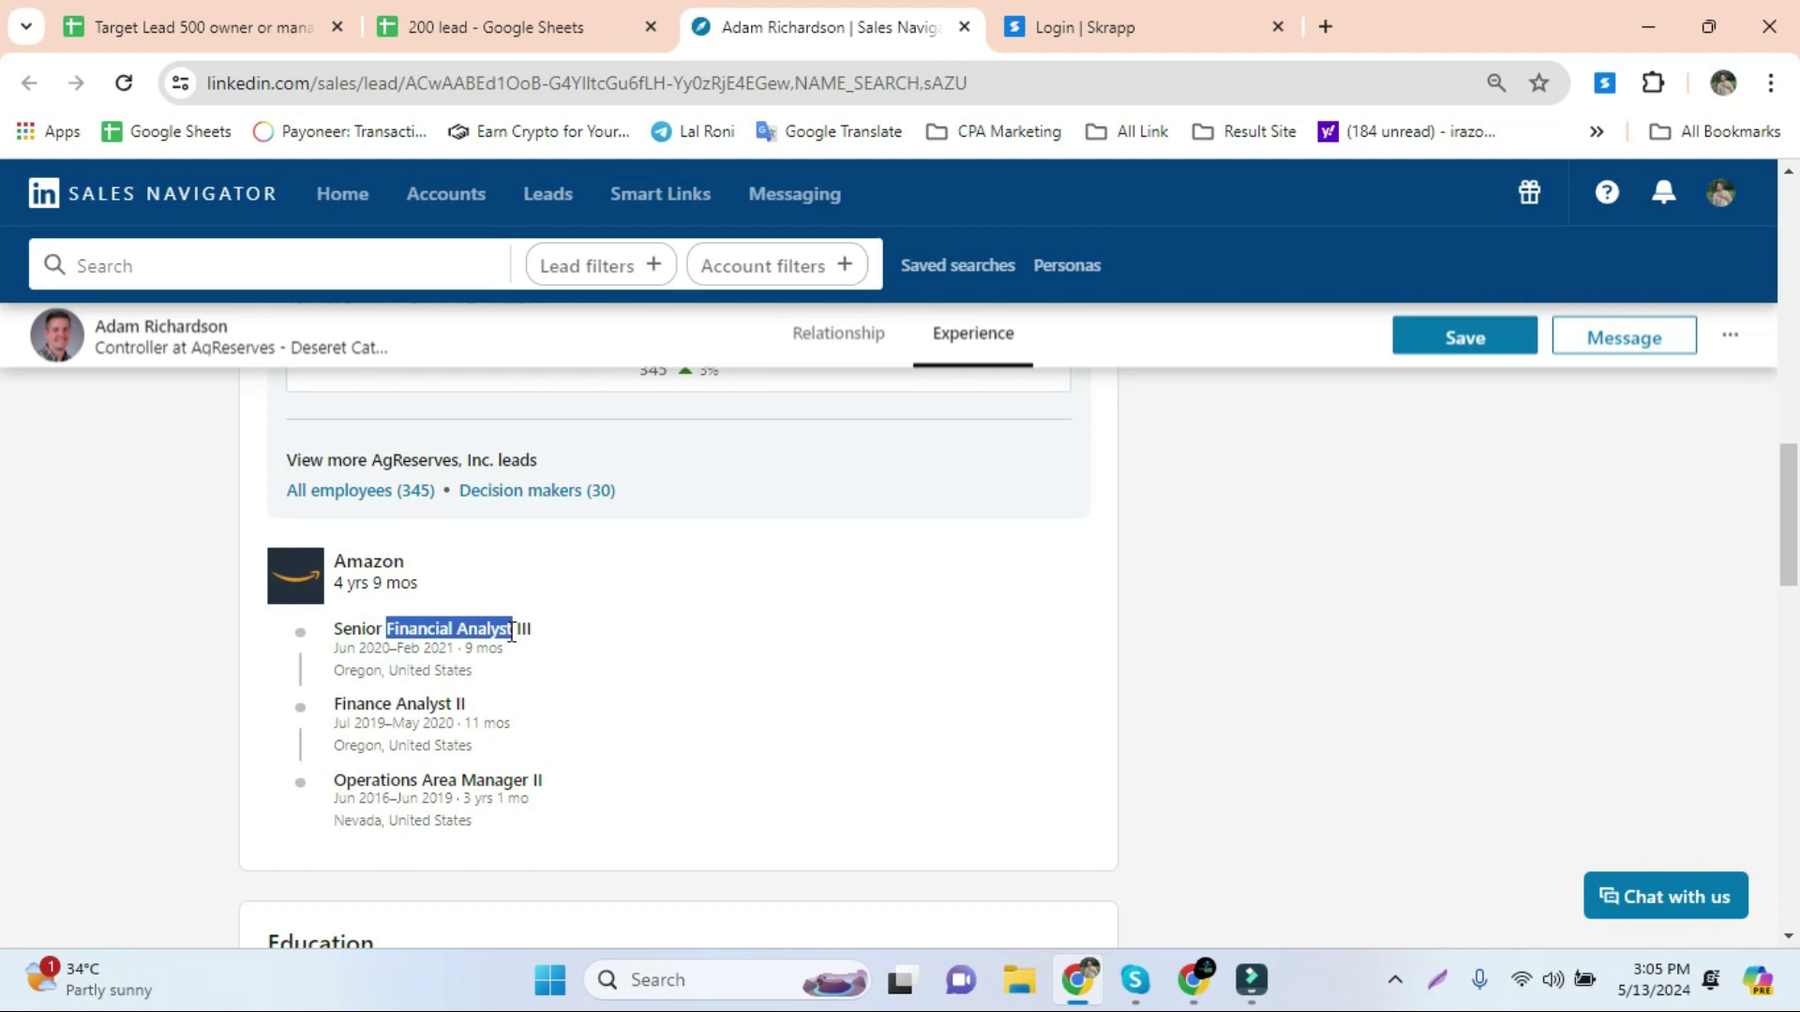
left_click(425, 647)
double_click(447, 647)
left_click(450, 645)
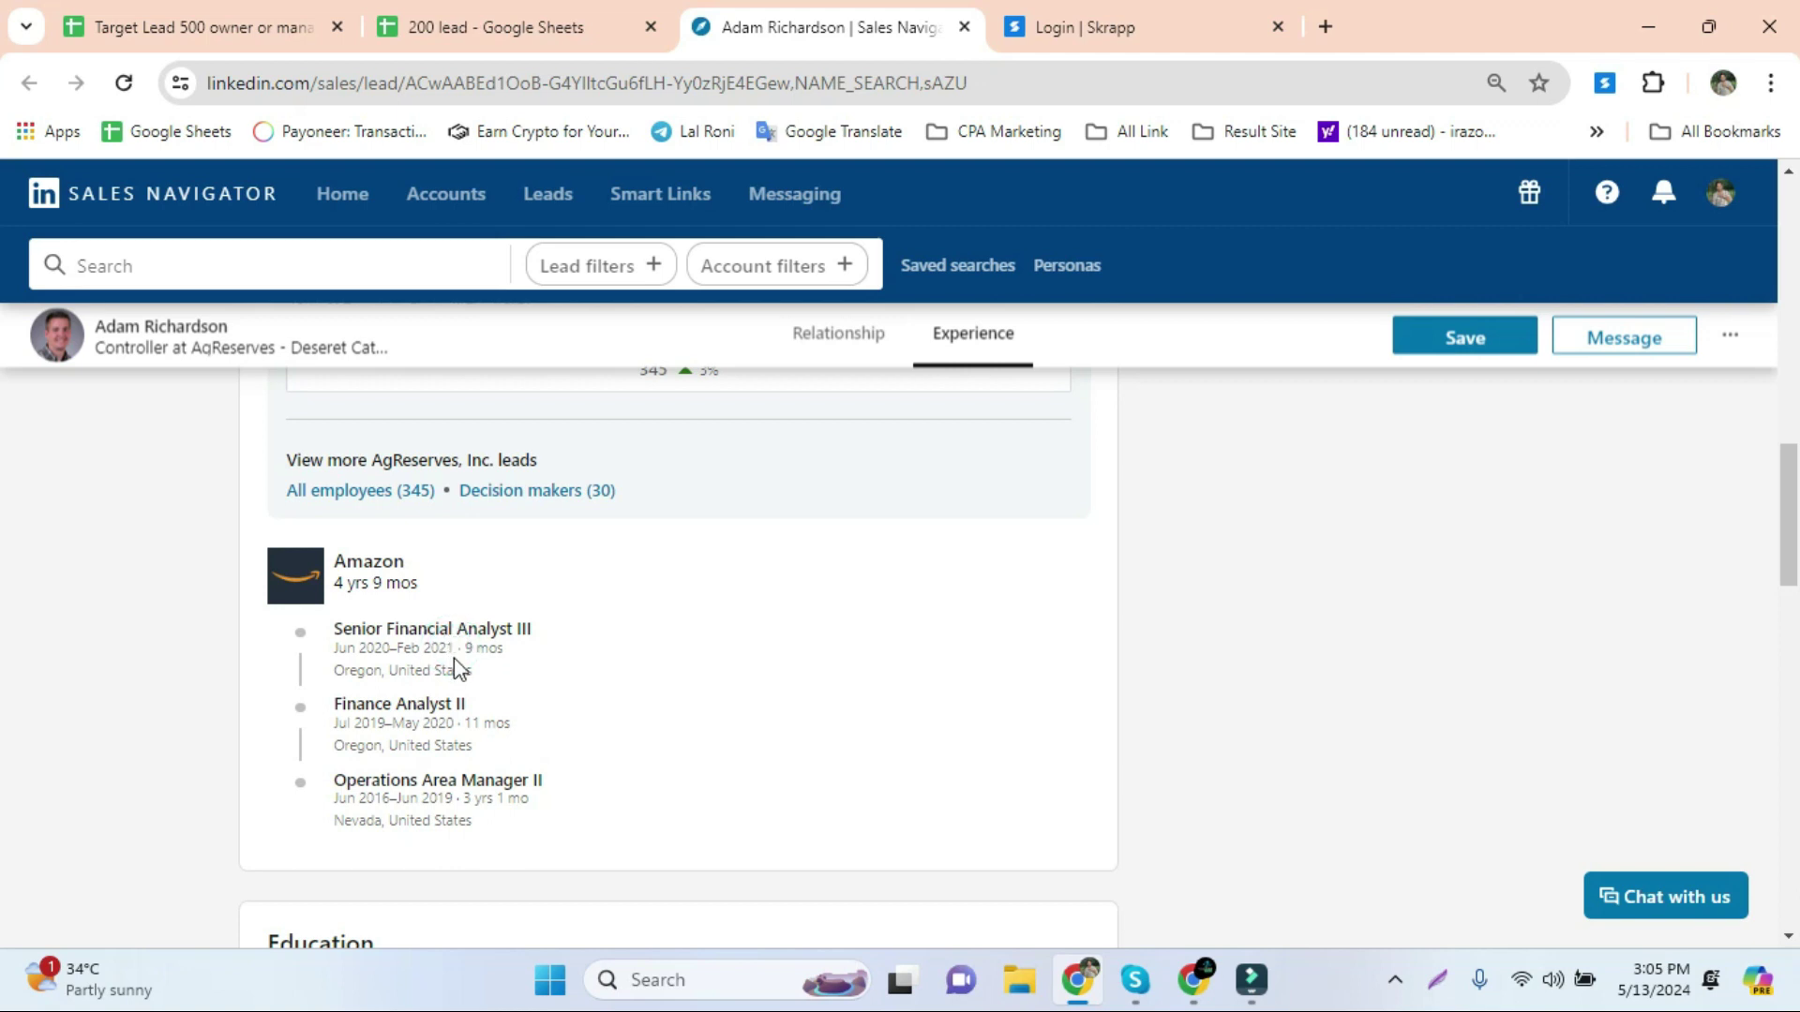
triple_click(453, 658)
left_click(192, 546)
double_click(431, 646)
double_click(447, 647)
left_click_drag(356, 628, 429, 650)
left_click(530, 637)
double_click(428, 649)
left_click(454, 640)
Copy the lead's public LinkedIn profile URL and replace the Sales Navigator link in cell G2 with it
scroll(502, 635, "up", 15)
scroll(517, 634, "down", 3)
left_click(606, 438)
left_click(526, 630)
left_click(524, 28)
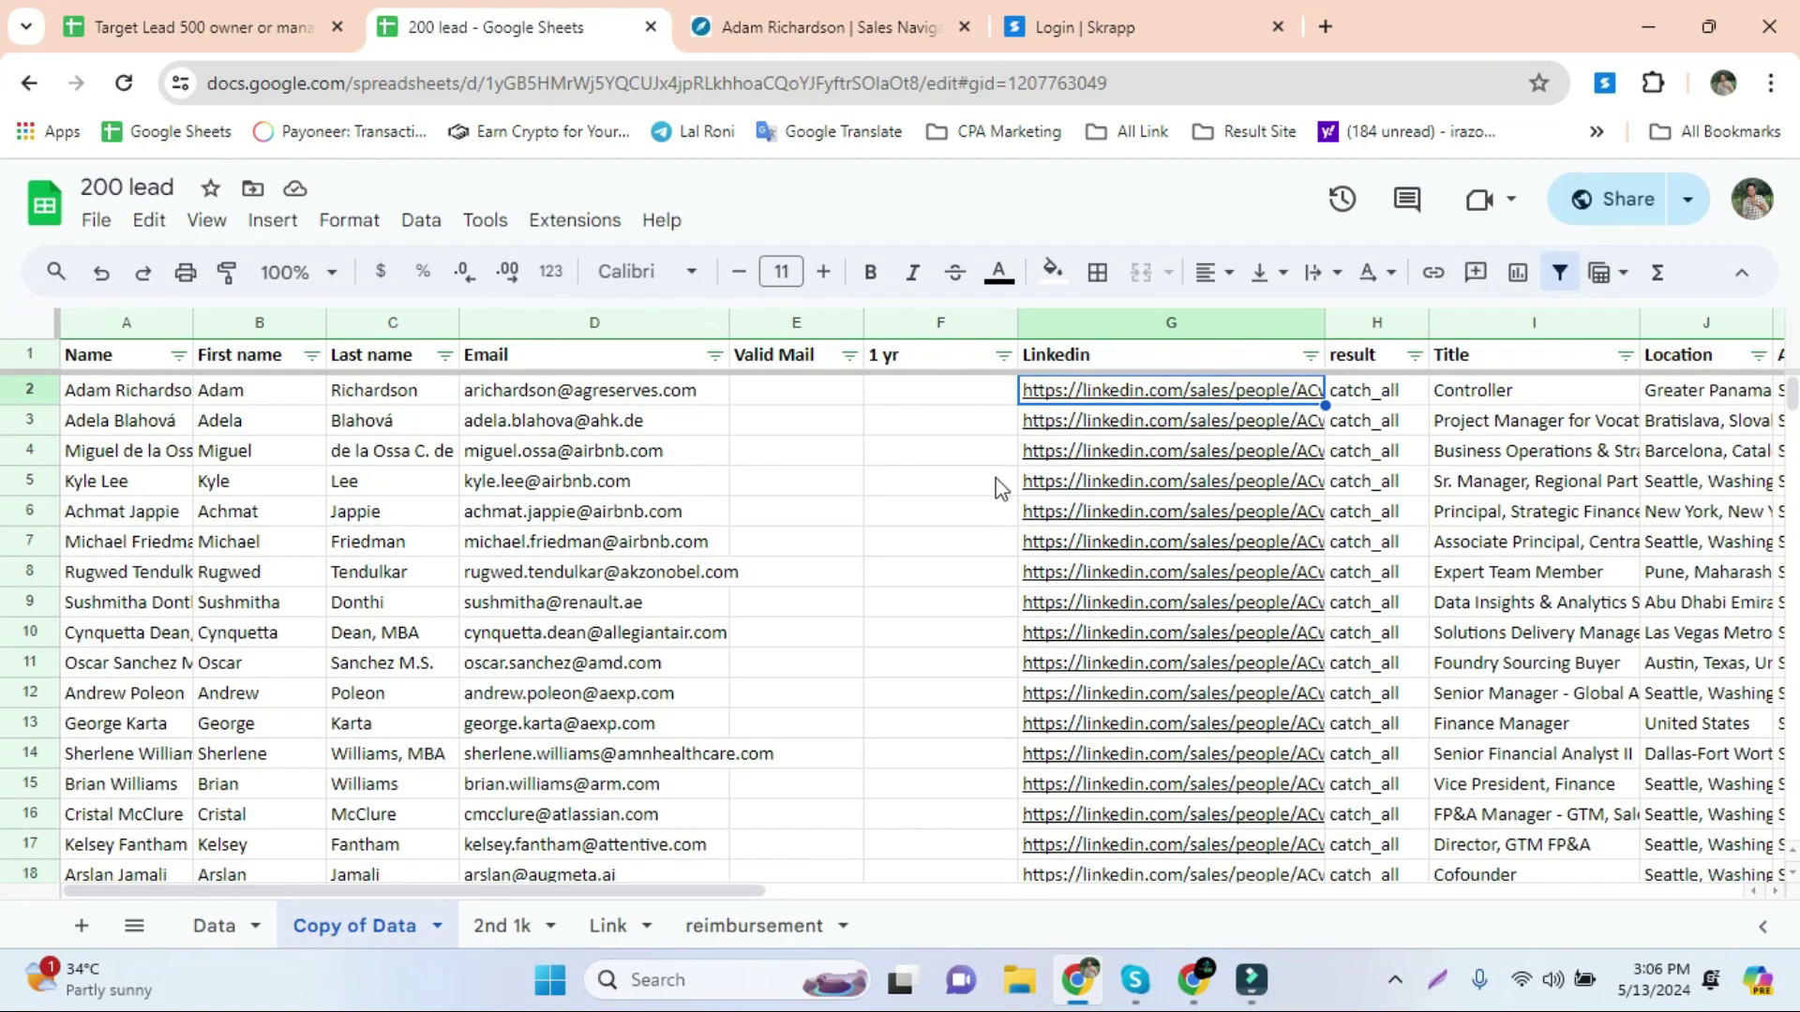
key("Delete")
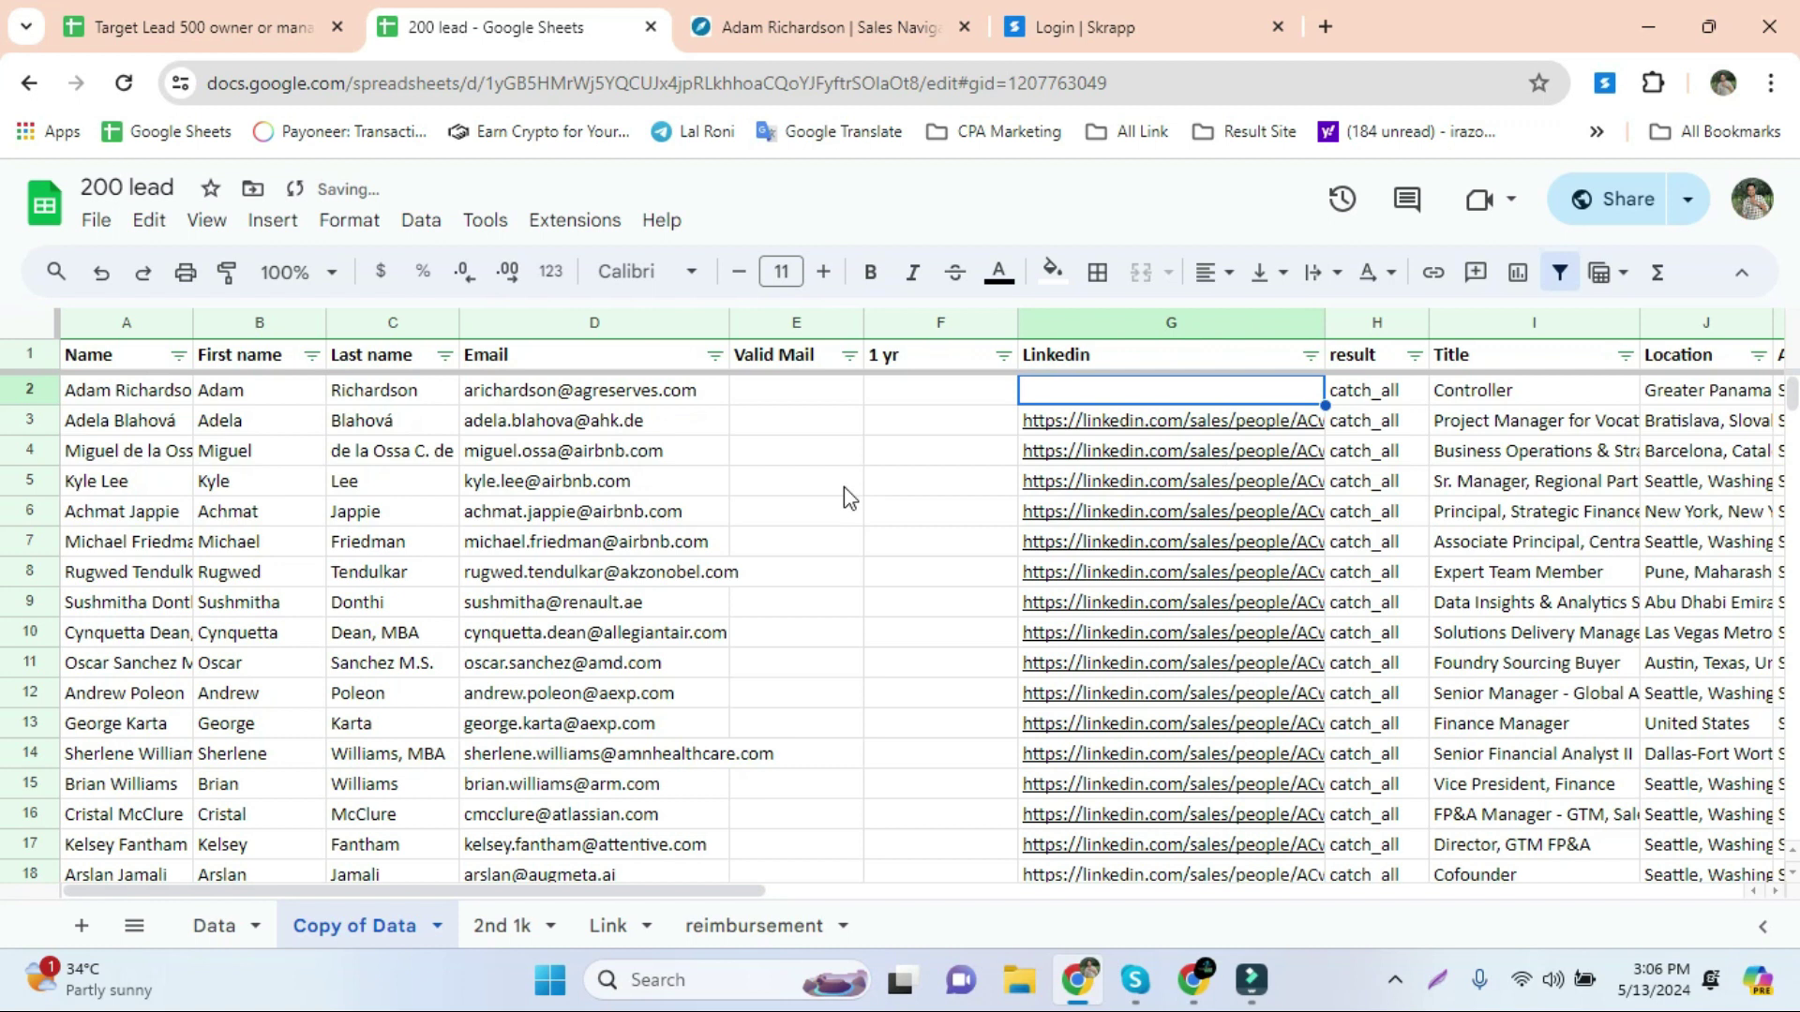
key("ctrl+v")
Enter 3 in the 1 yr column for the row 2 lead
left_click(952, 394)
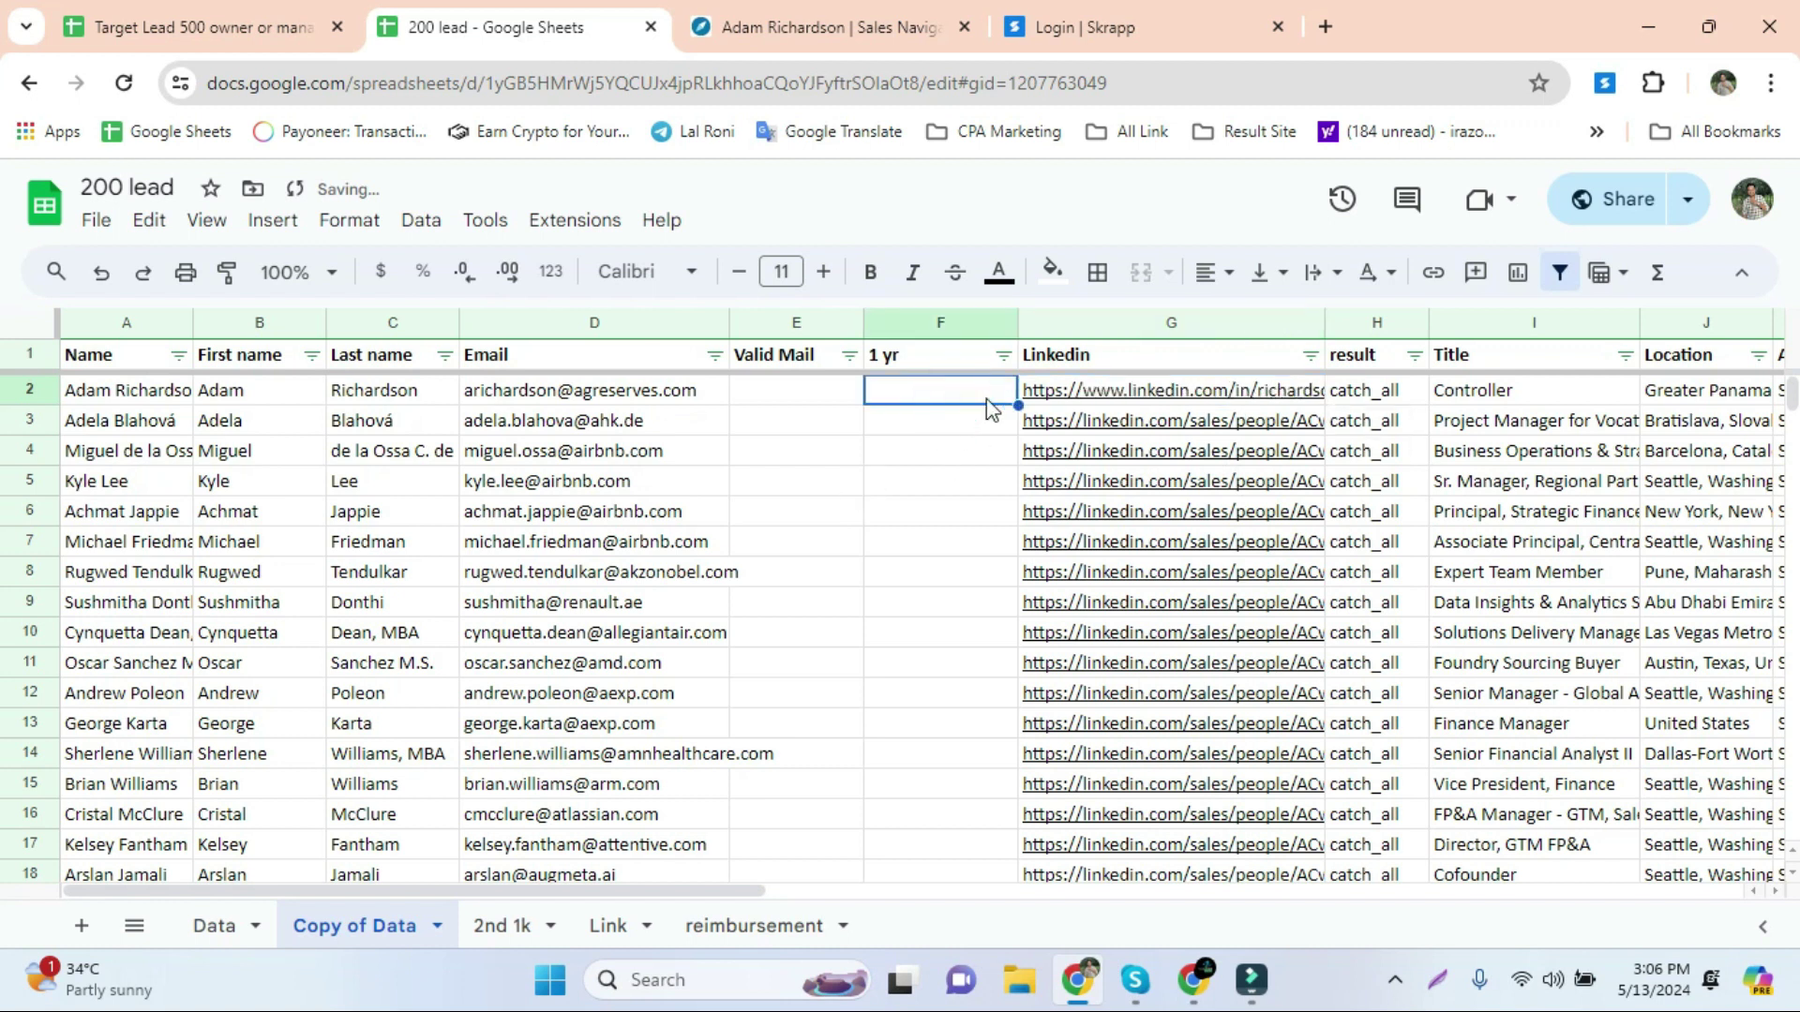
double_click(913, 388)
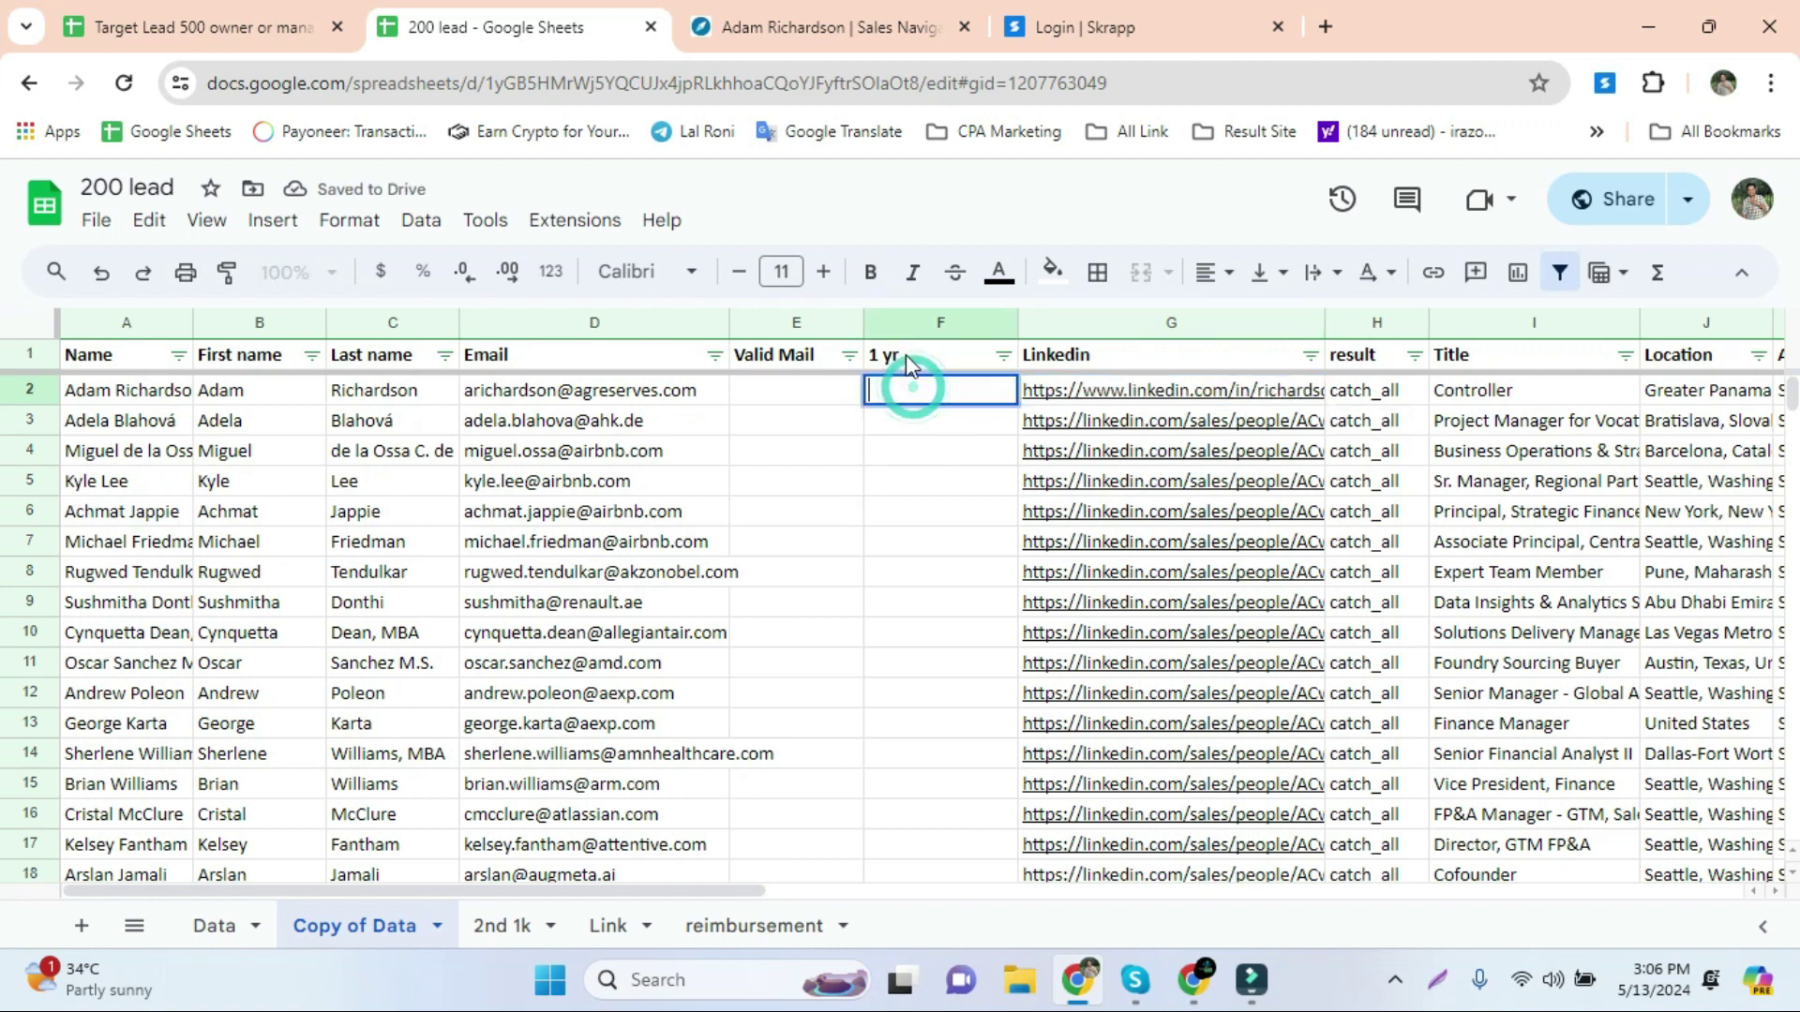
type("3")
left_click(933, 482)
Recheck the end date of the row 2 lead's Senior Financial Analyst III role at Amazon, then return to the lead sheet
key("ctrl+Tab")
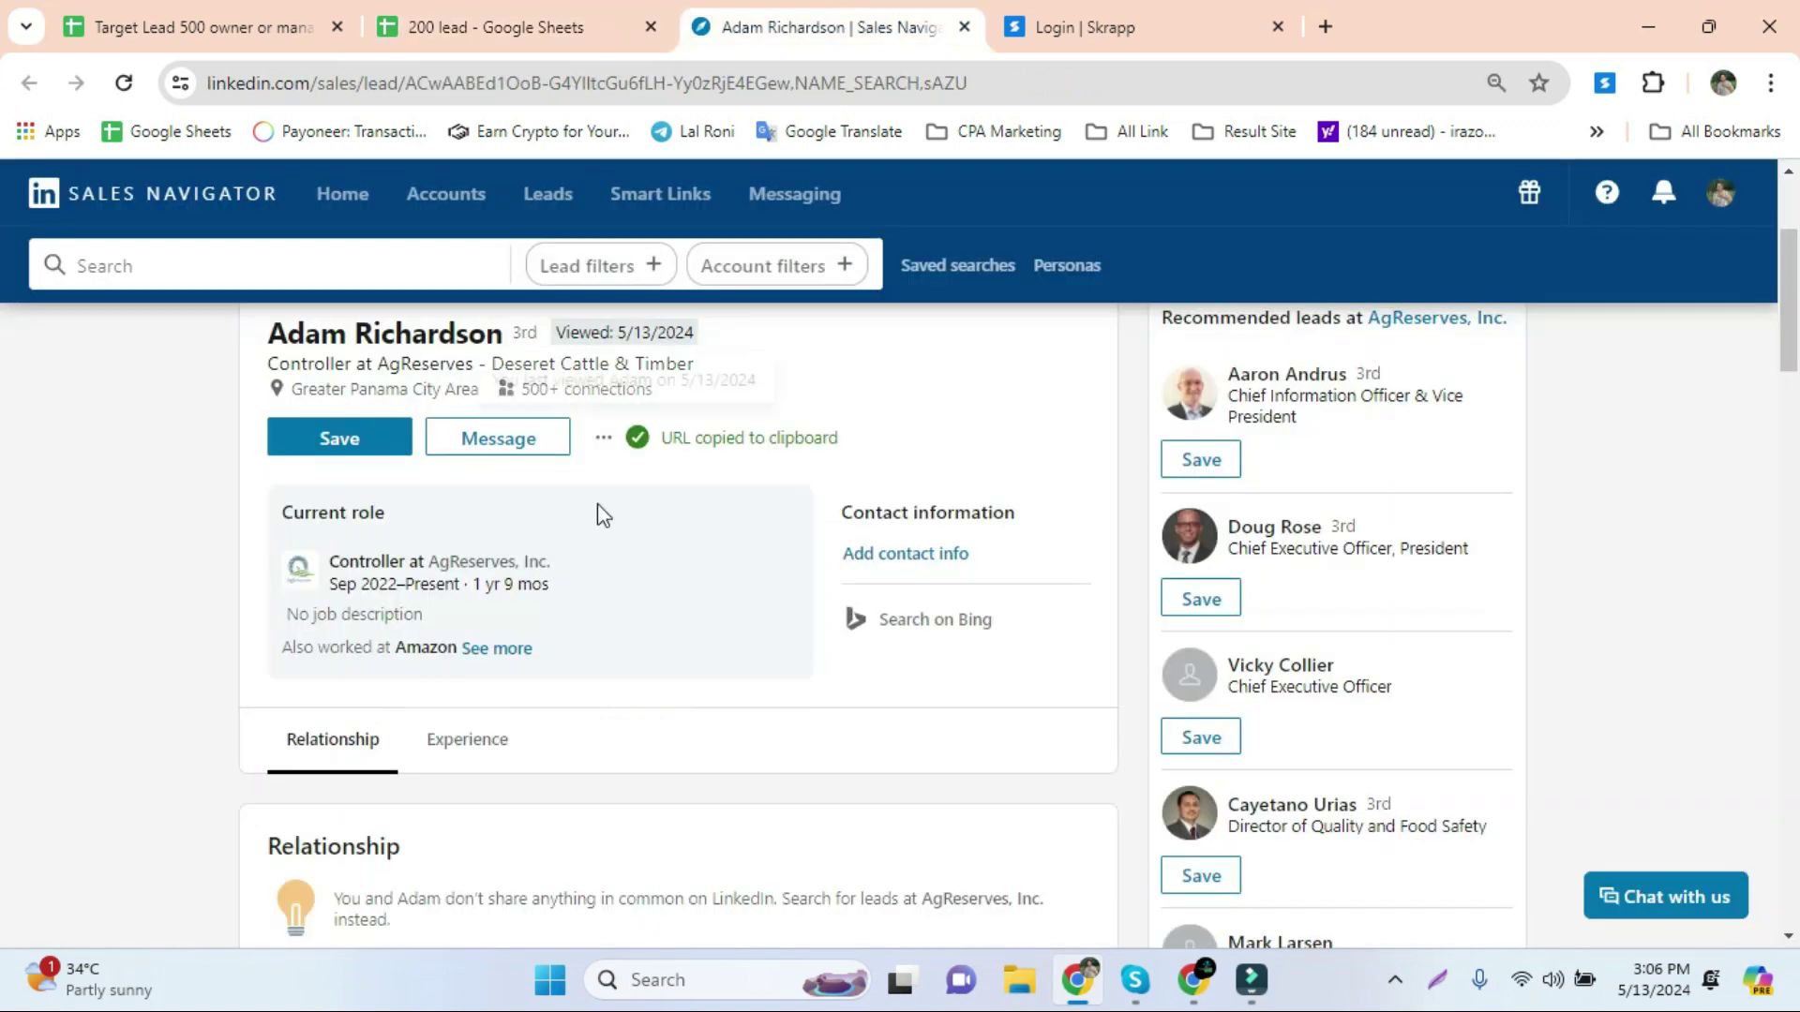
scroll(615, 738, "down", 5)
scroll(615, 738, "down", 5)
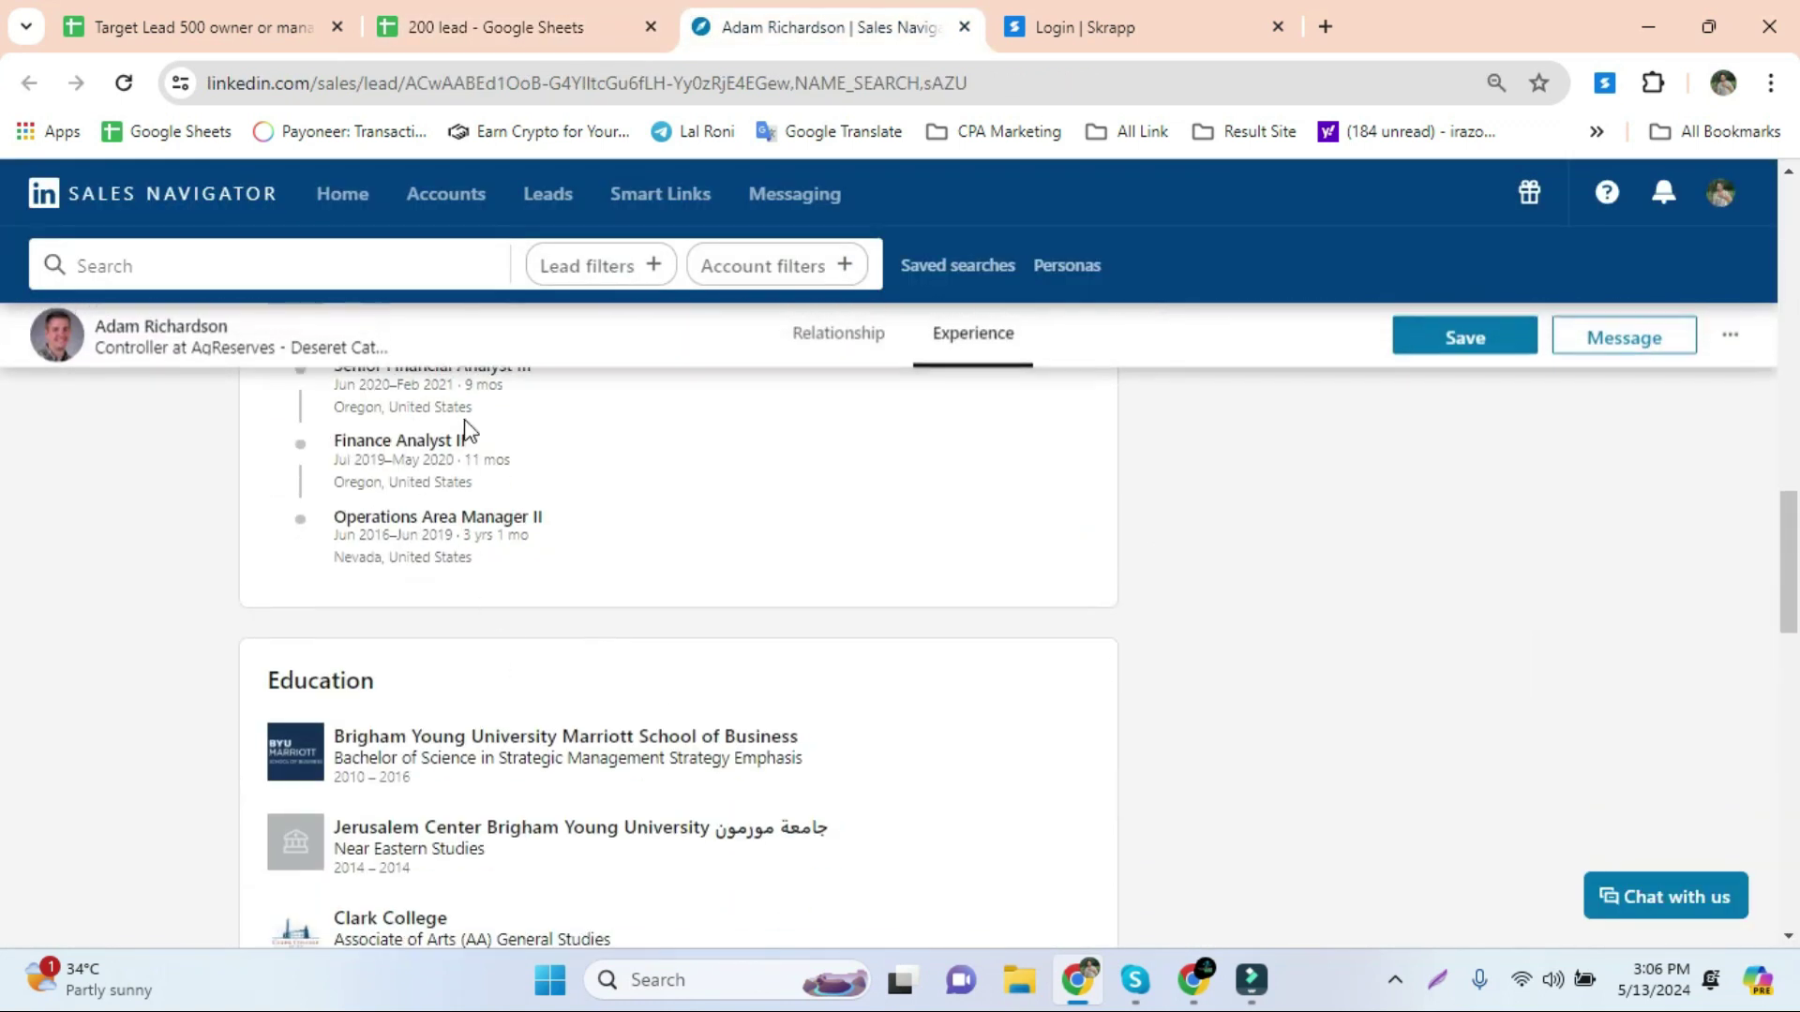
double_click(437, 385)
scroll(426, 560, "up", 1)
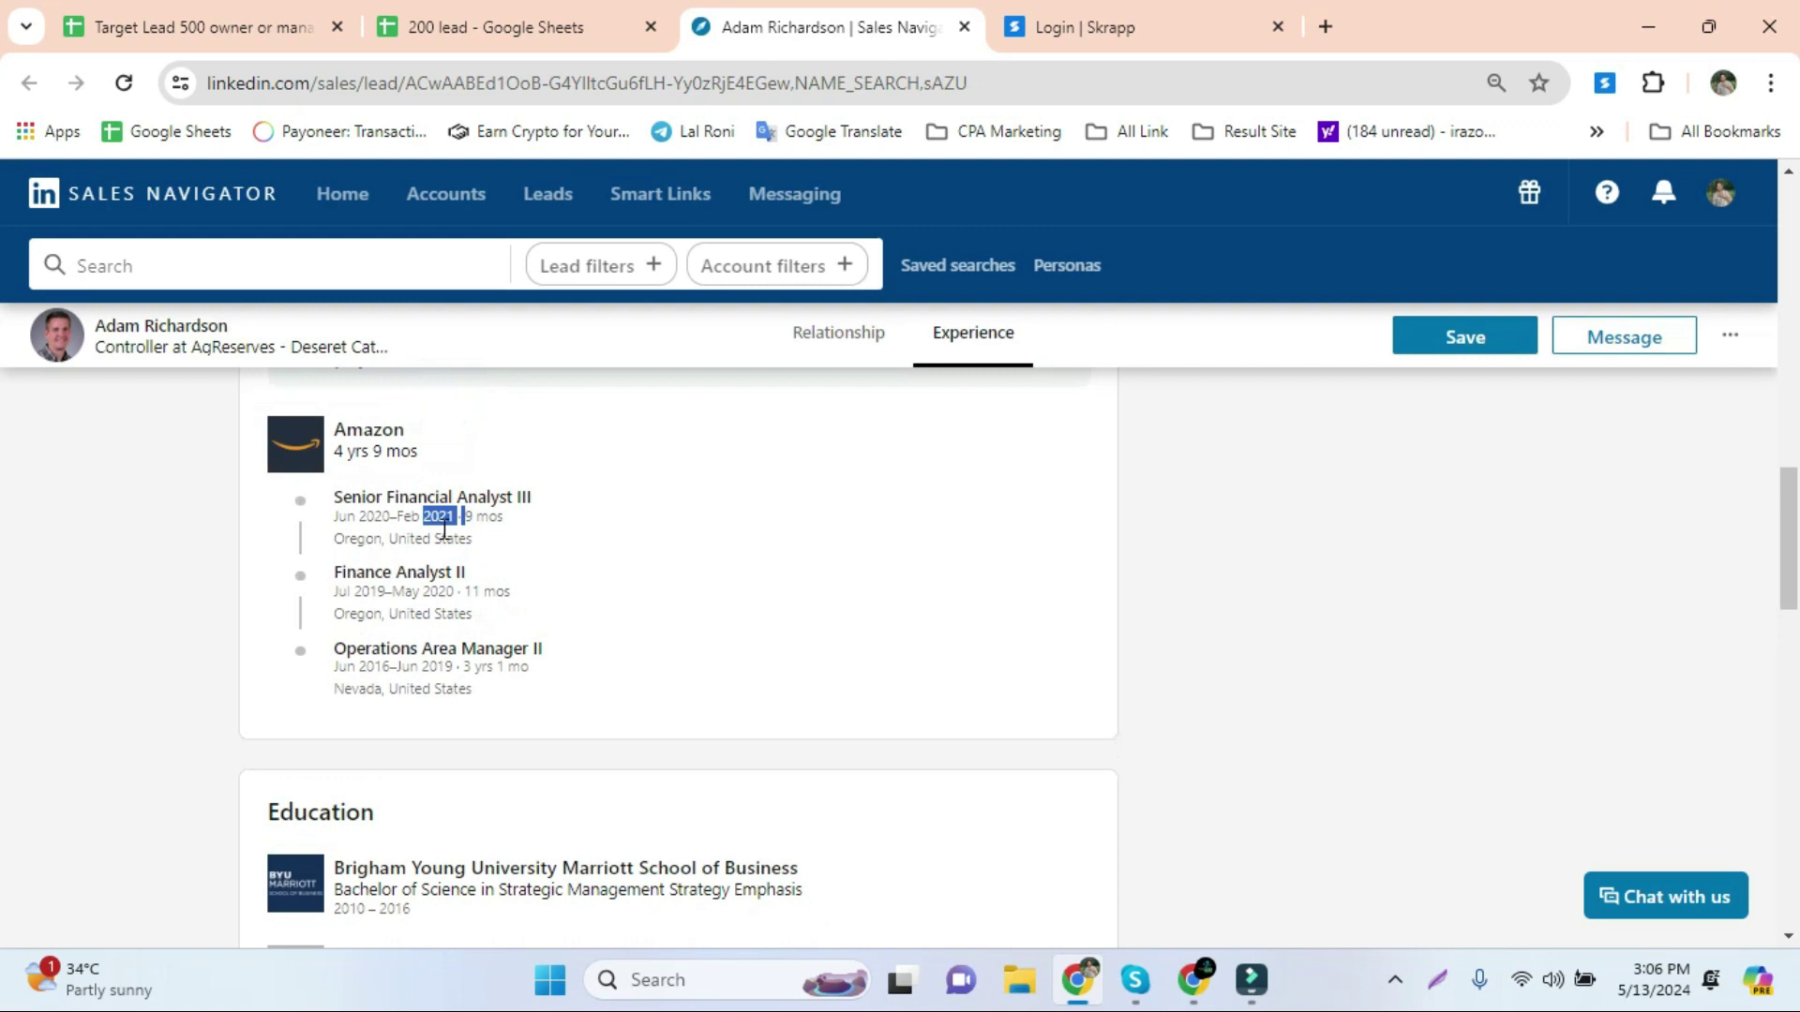
left_click(560, 22)
left_click(945, 395)
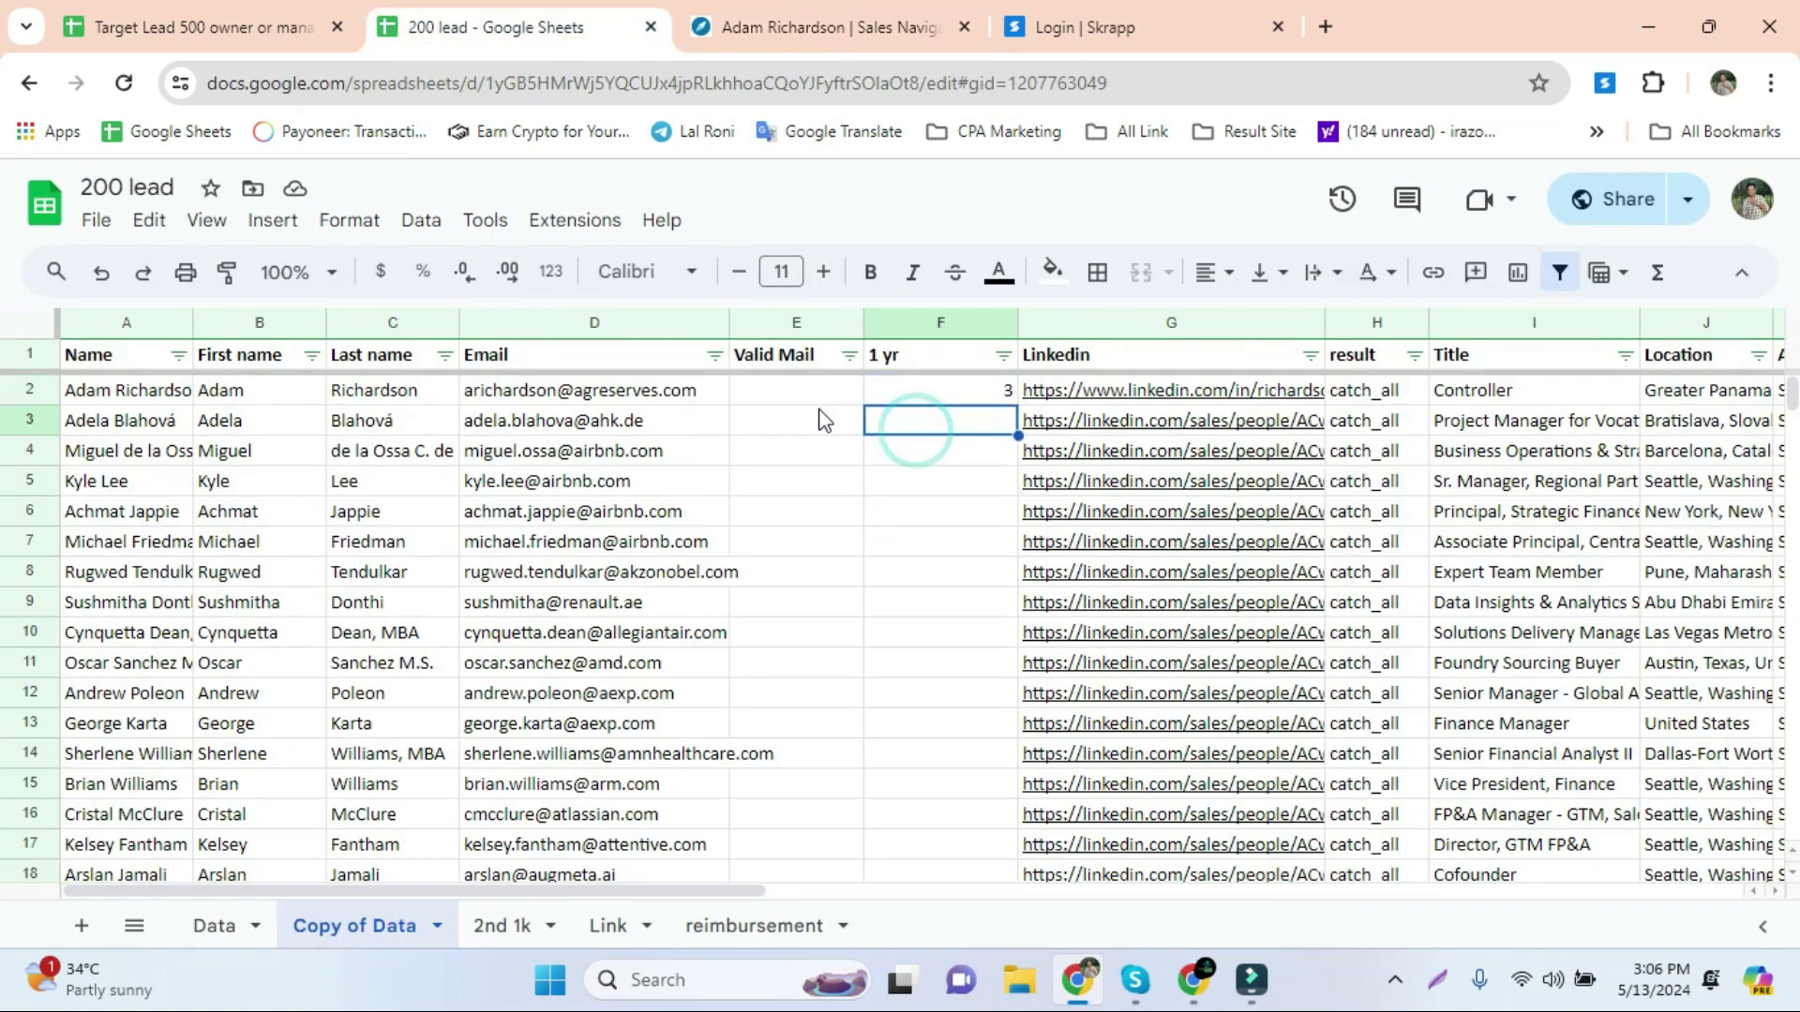
left_click(798, 393)
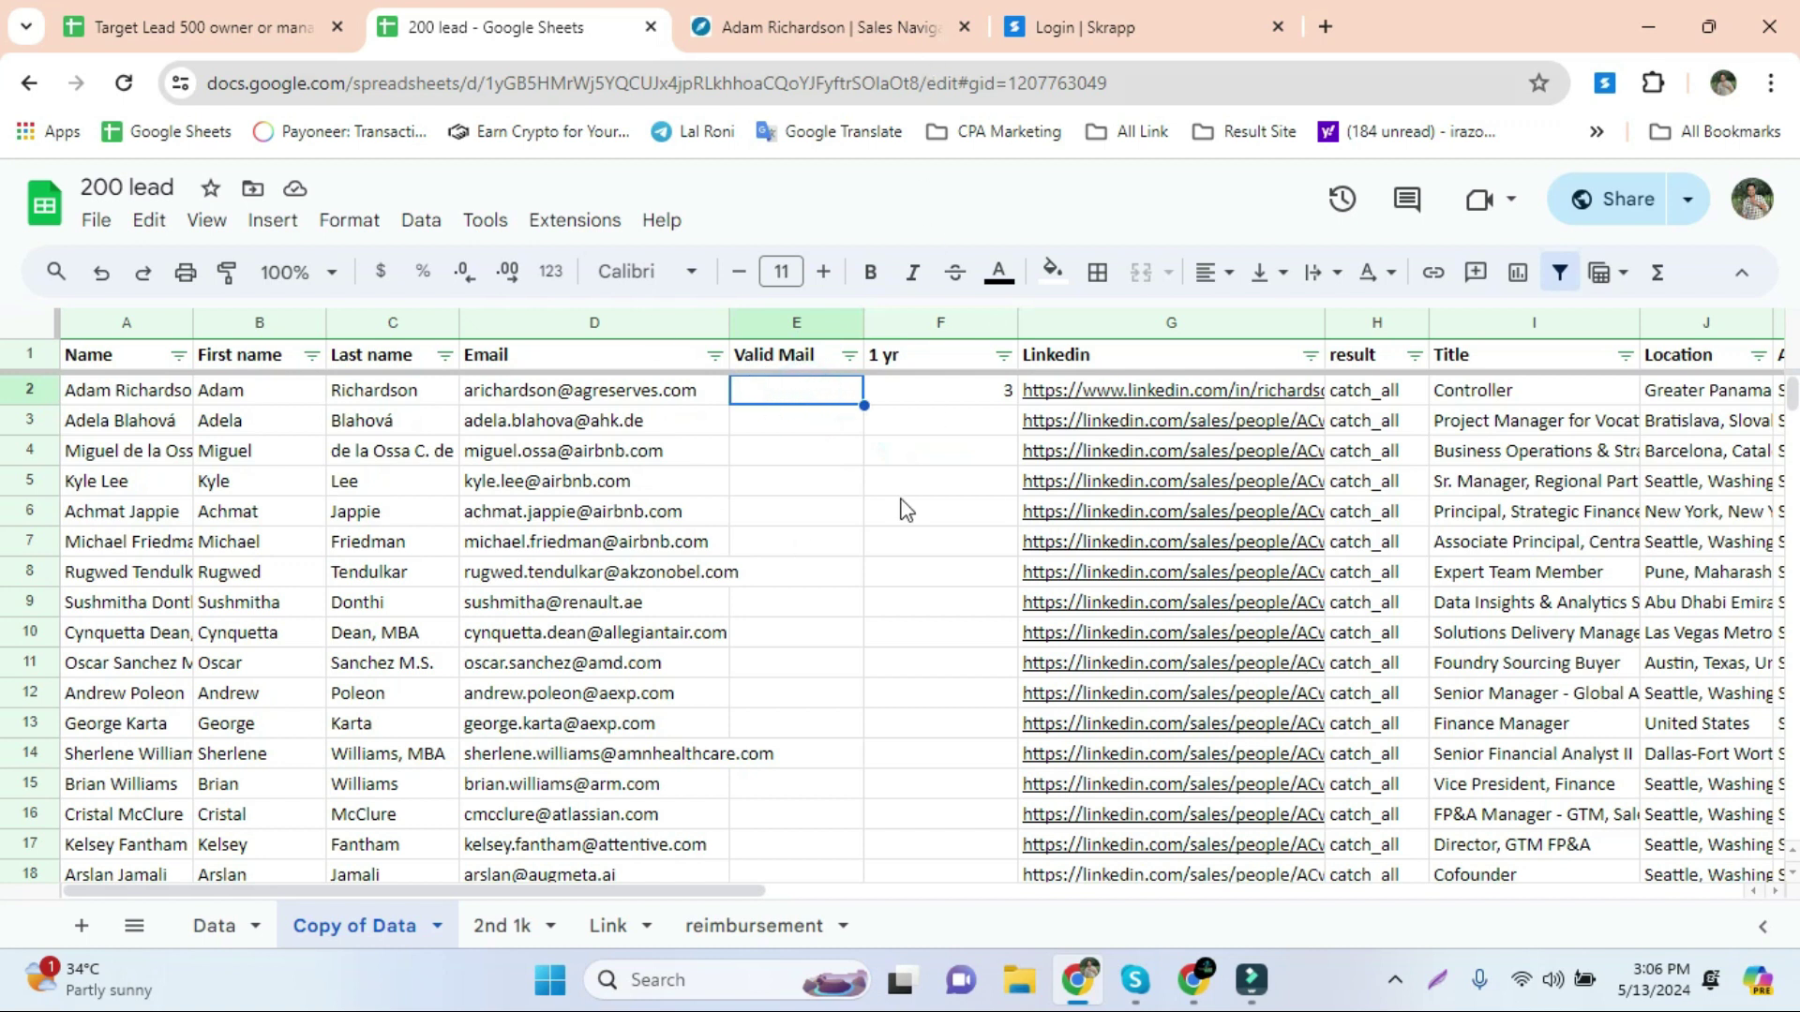
left_click(932, 417)
Open the Sales Navigator profile linked in row 3 in place of the previous profile and unlock its full details
left_click(1188, 427)
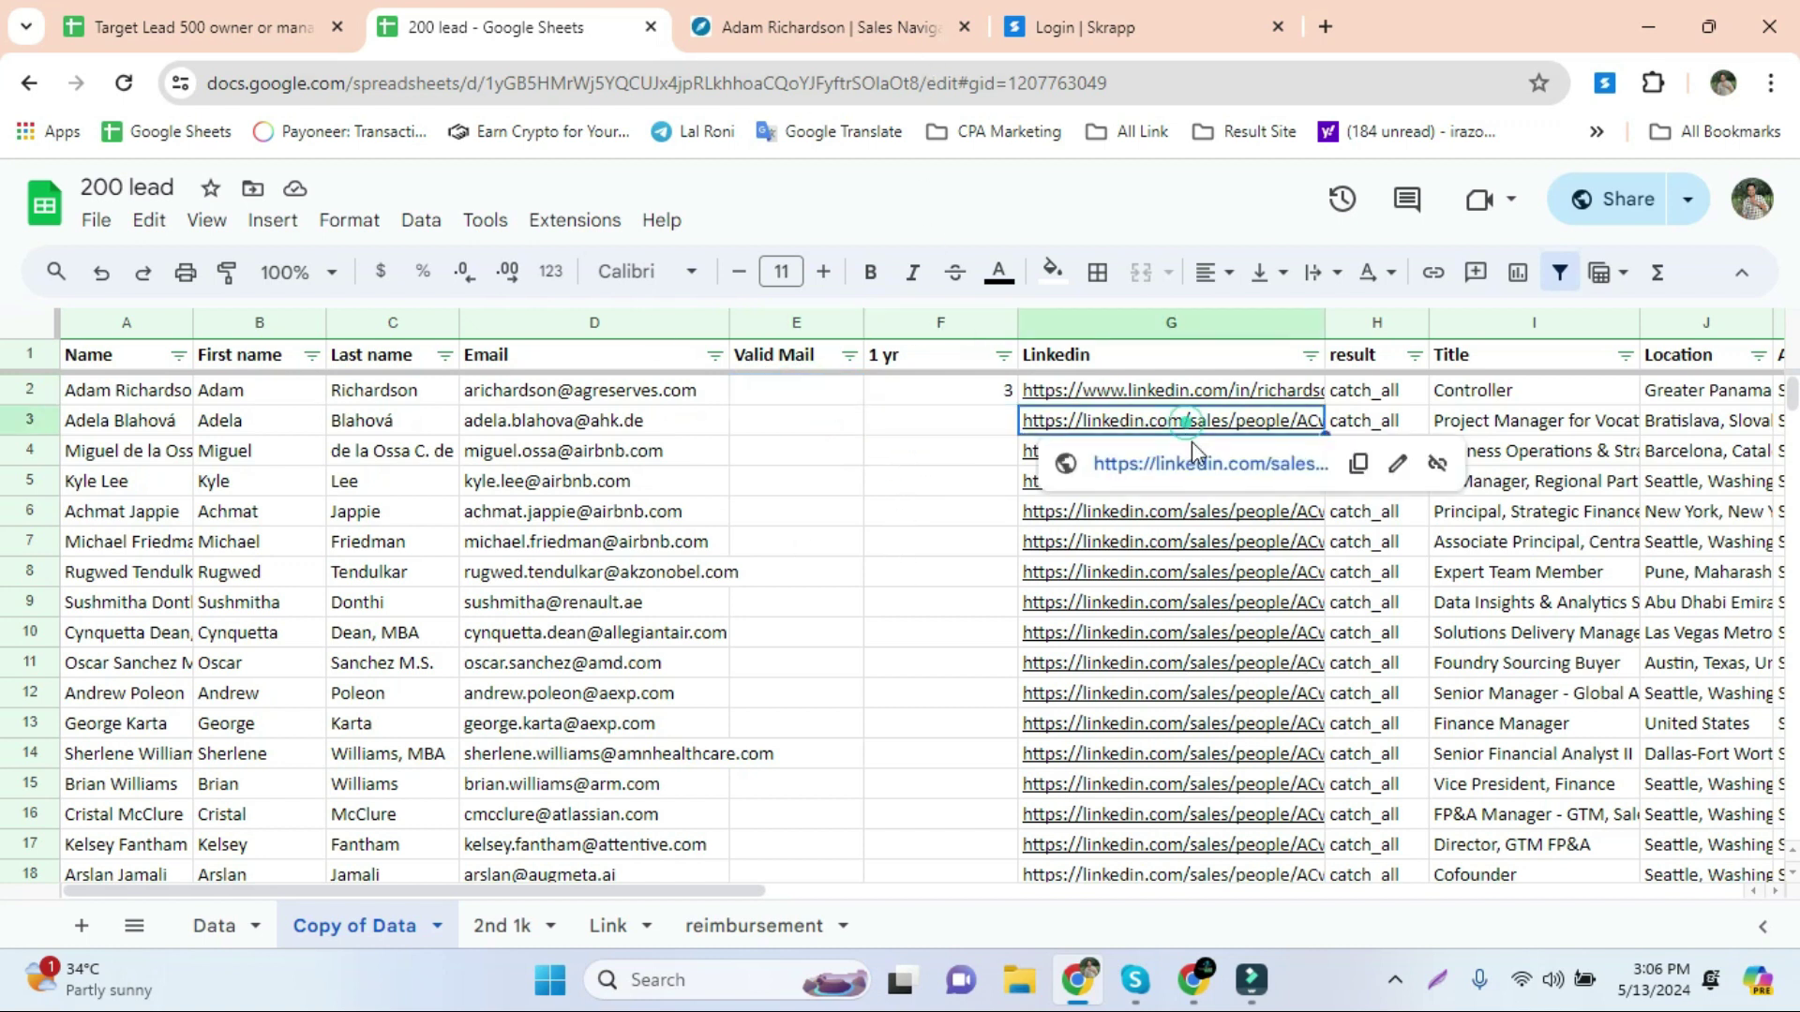
left_click(1199, 464)
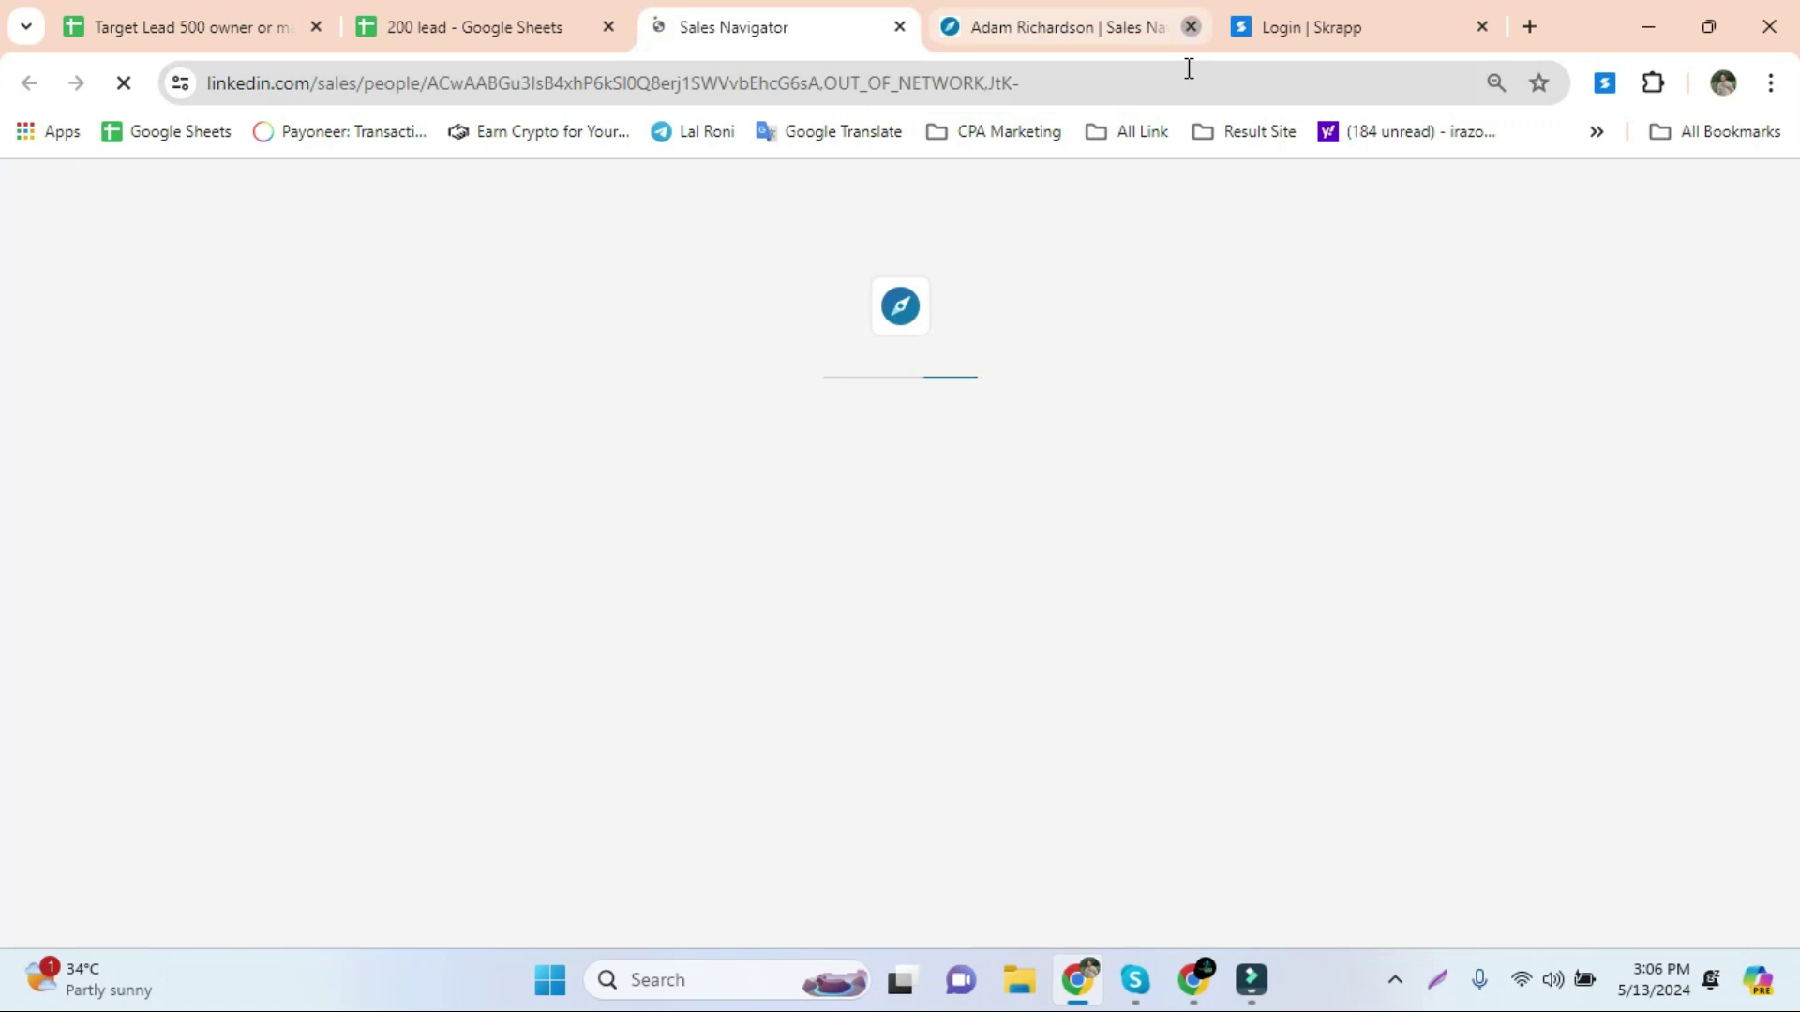
left_click(1189, 26)
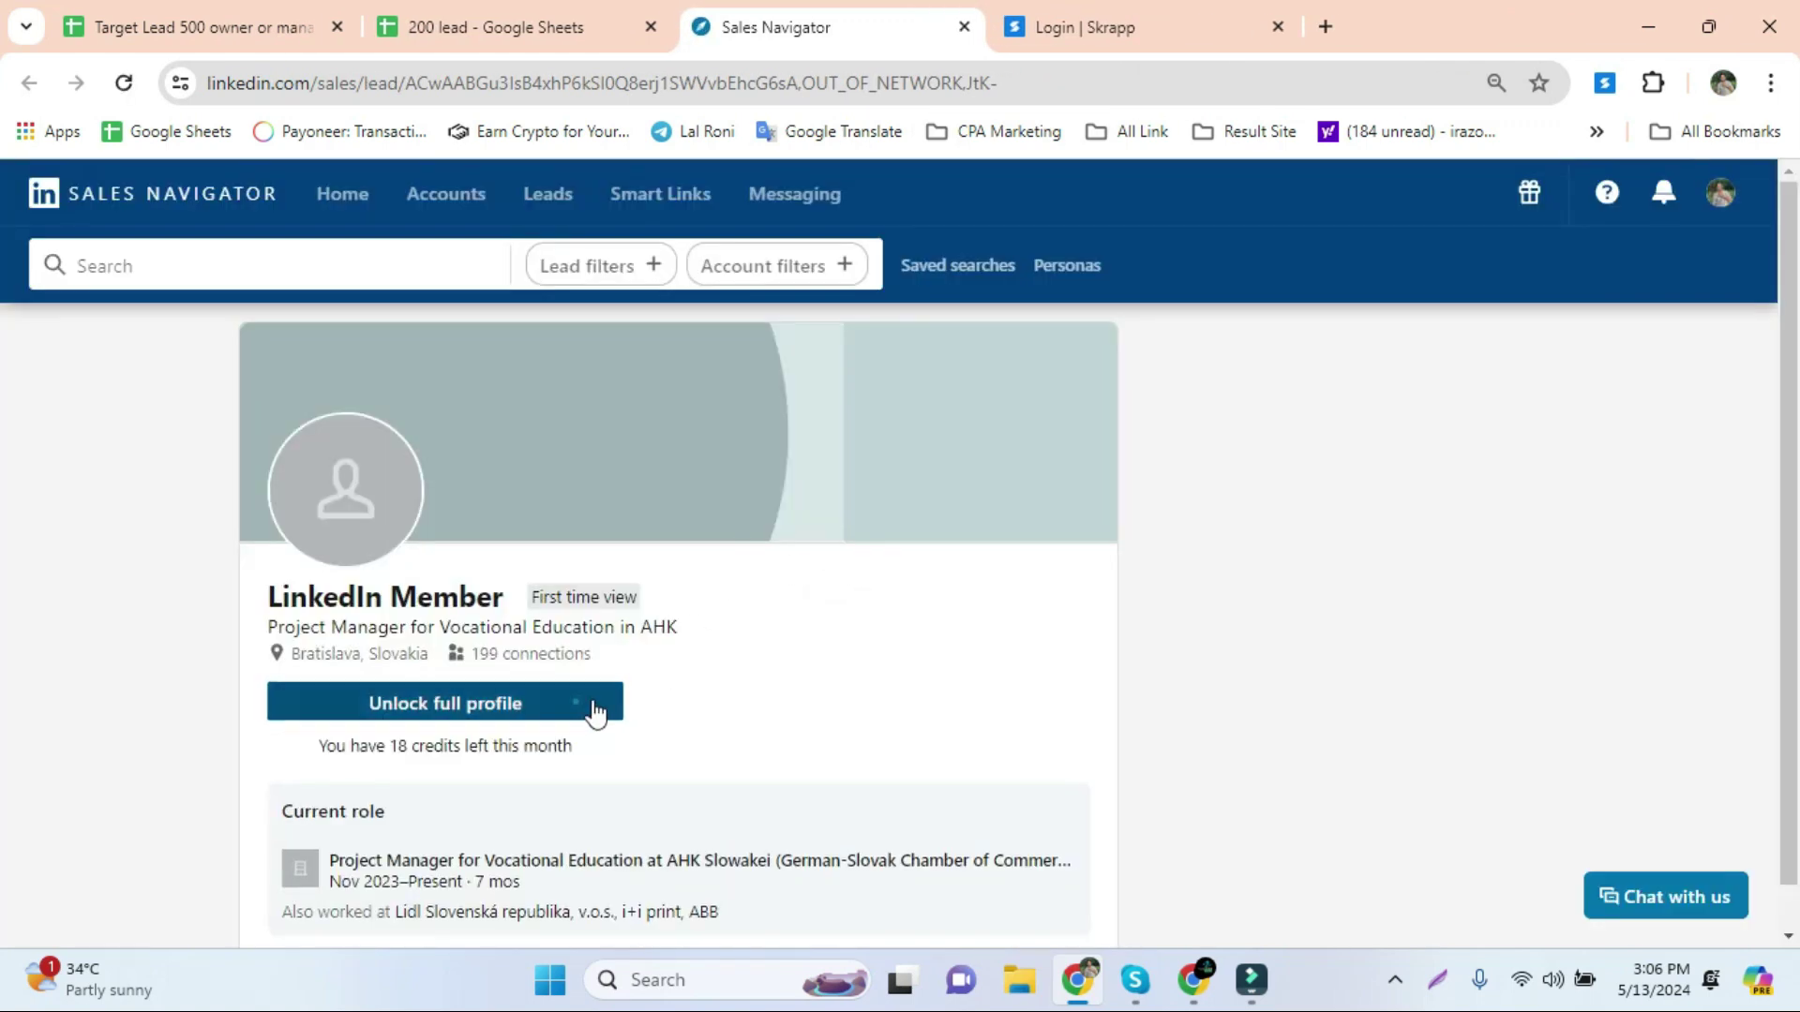
left_click(593, 712)
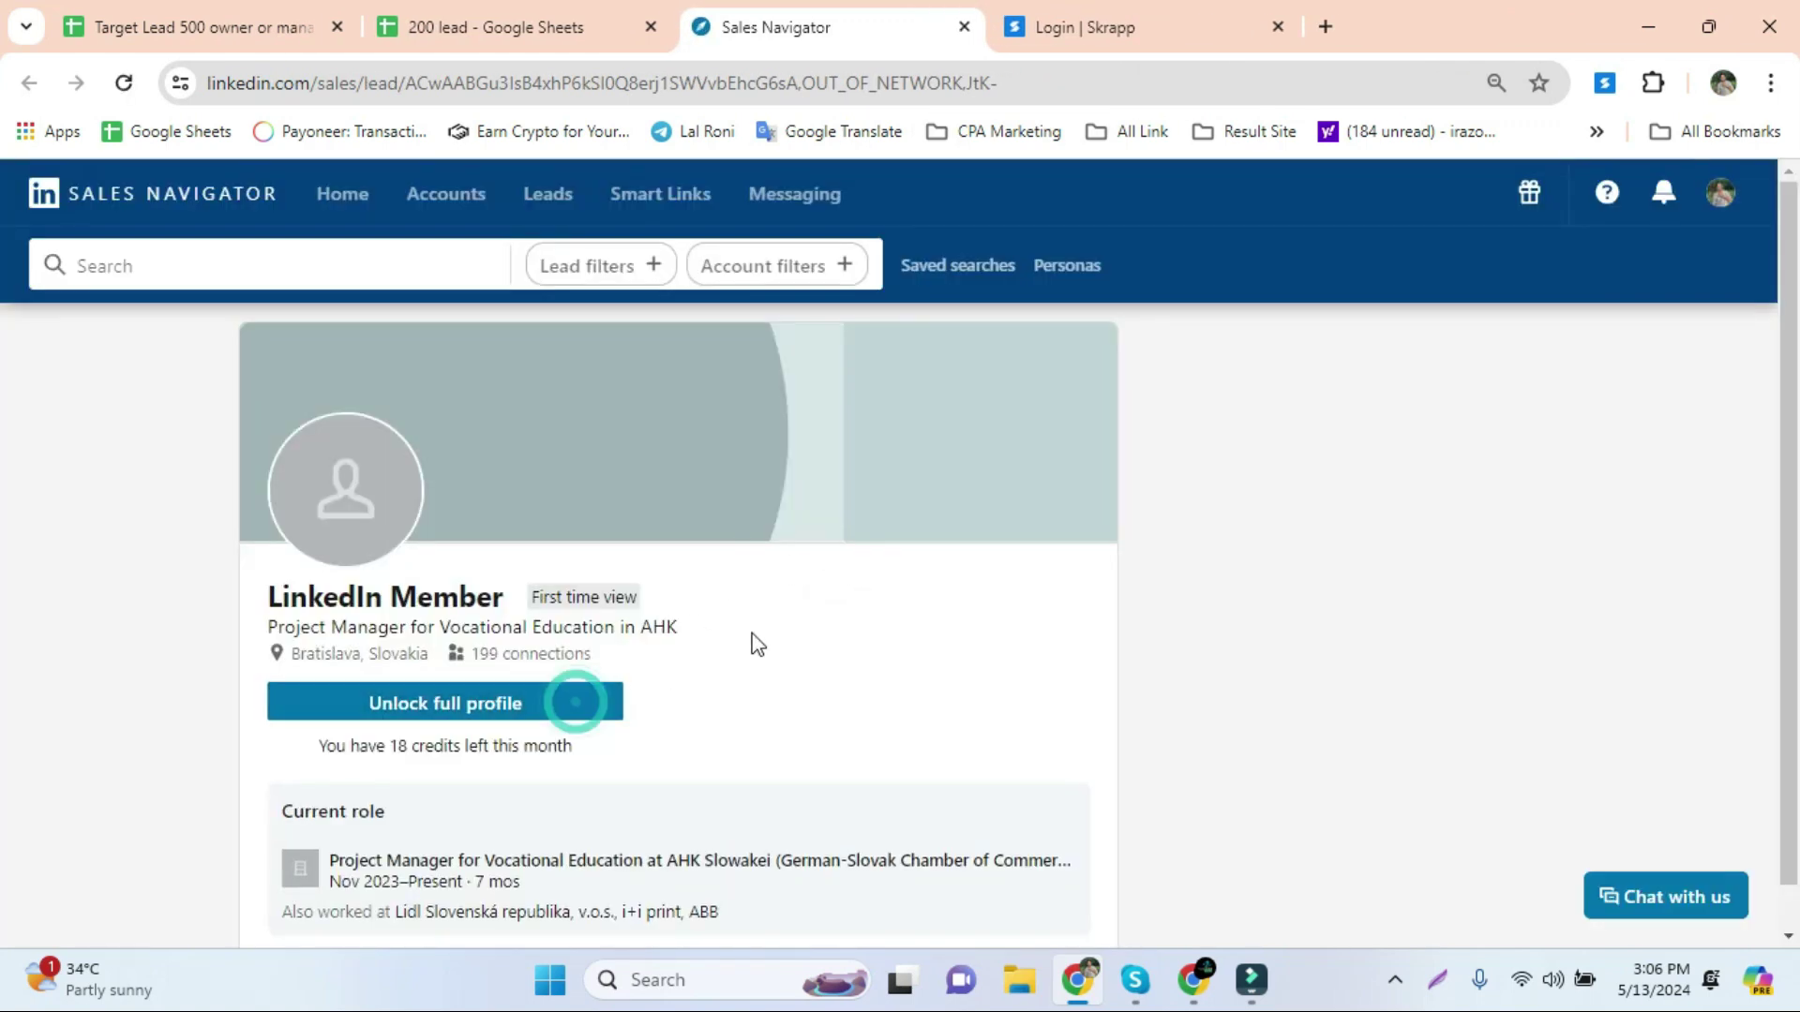
Examine the row 3 lead's experience for the Amazon Finance Analyst role and the date it ended
scroll(739, 655, "down", 10)
scroll(739, 672, "down", 15)
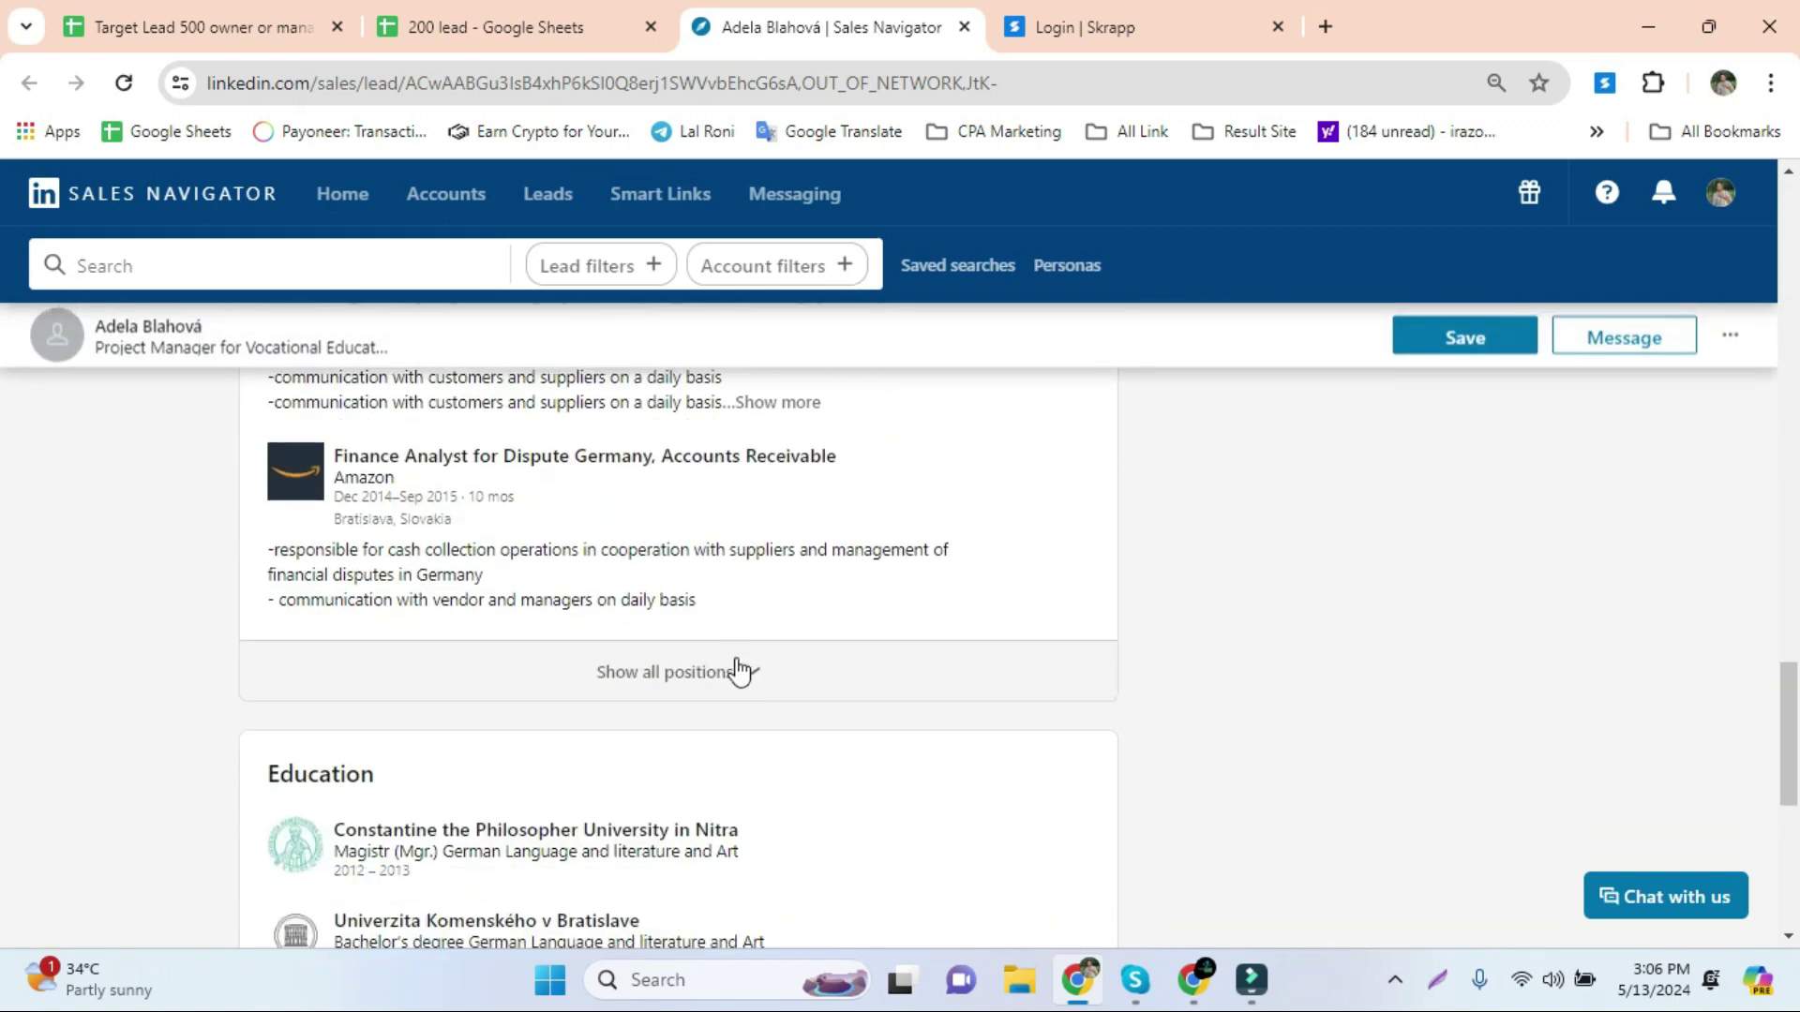
scroll(739, 672, "up", 1)
left_click_drag(335, 587, 471, 587)
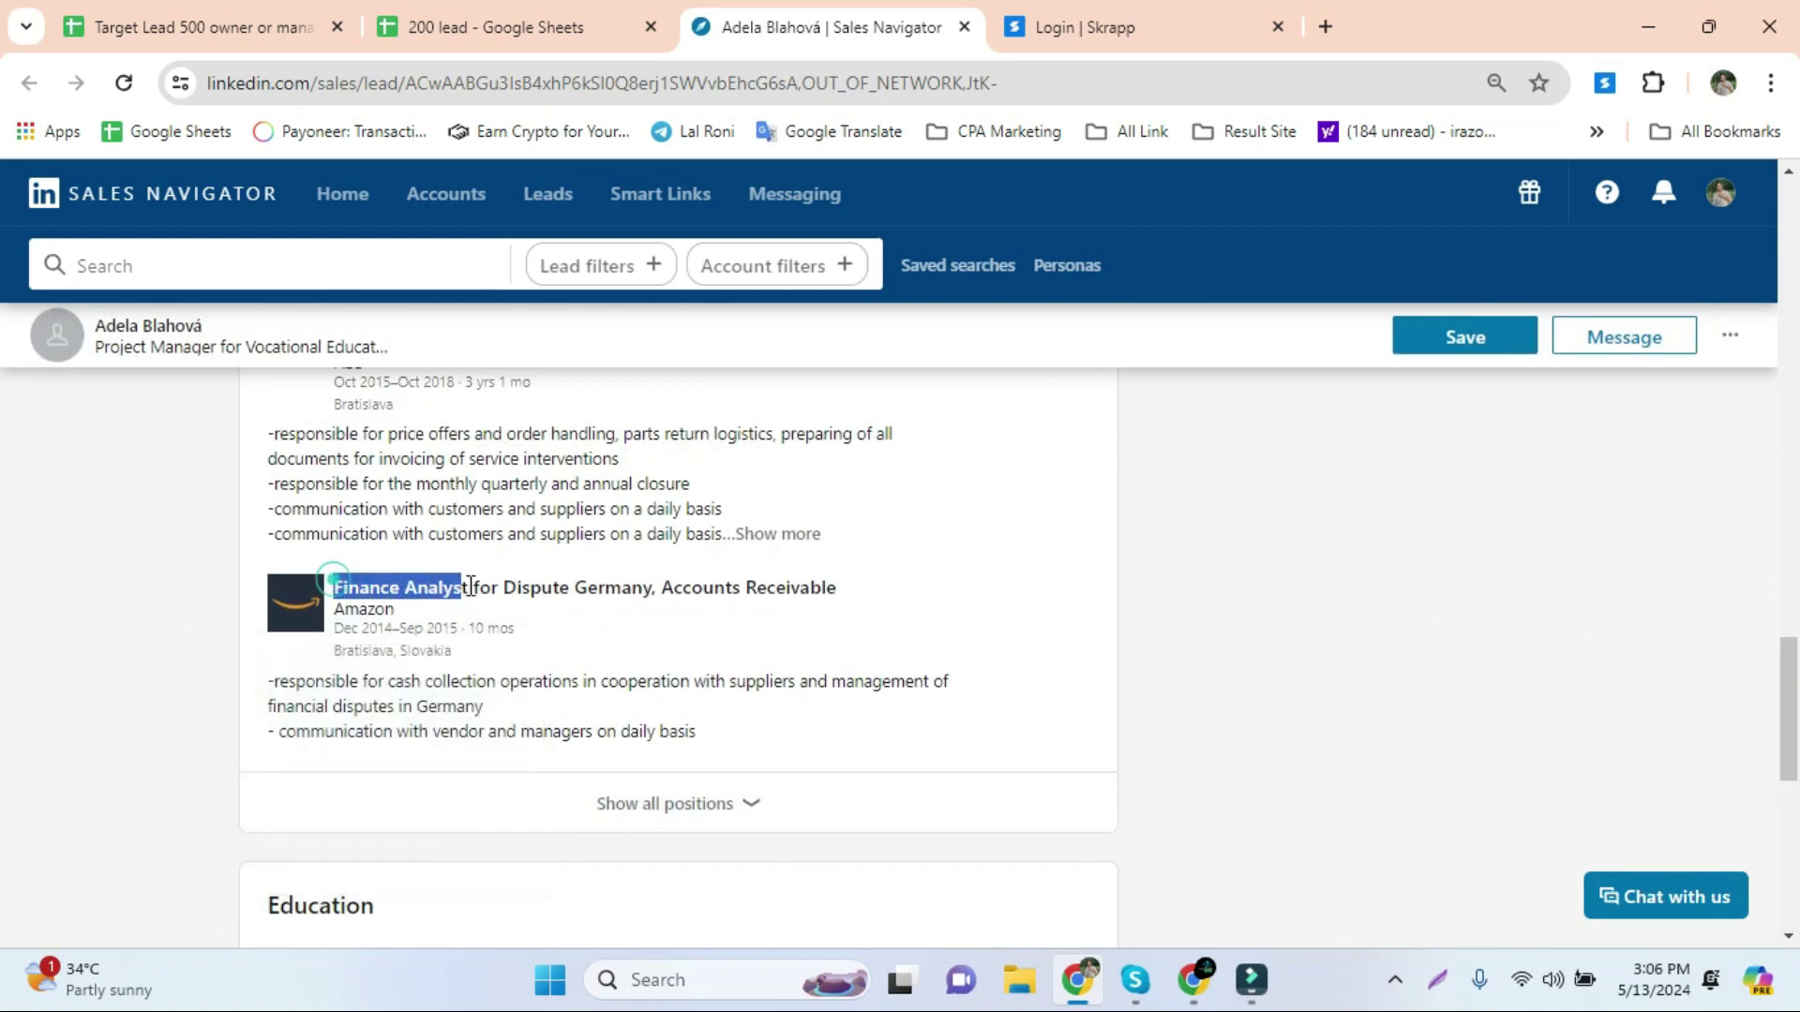
double_click(437, 628)
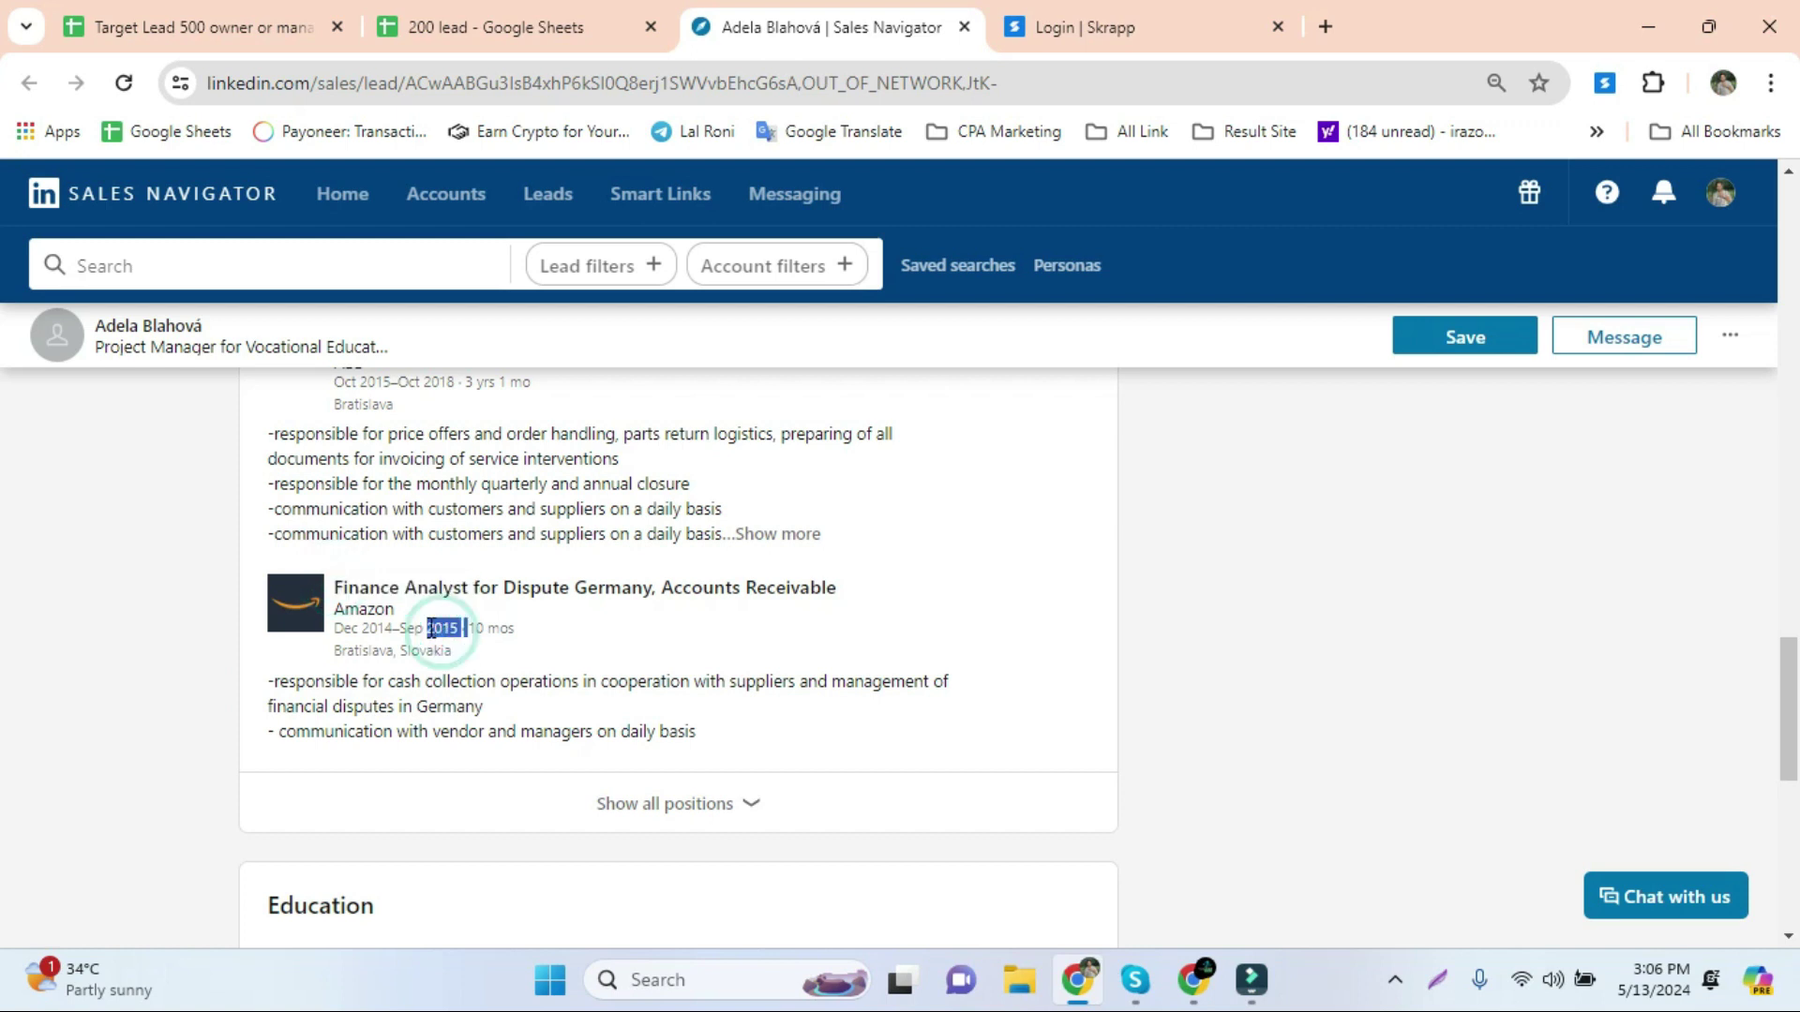
left_click(438, 626)
Return to the lead sheet, open the Sales Navigator profile linked in row 4, and close the previous lead's profile tab
left_click(628, 2)
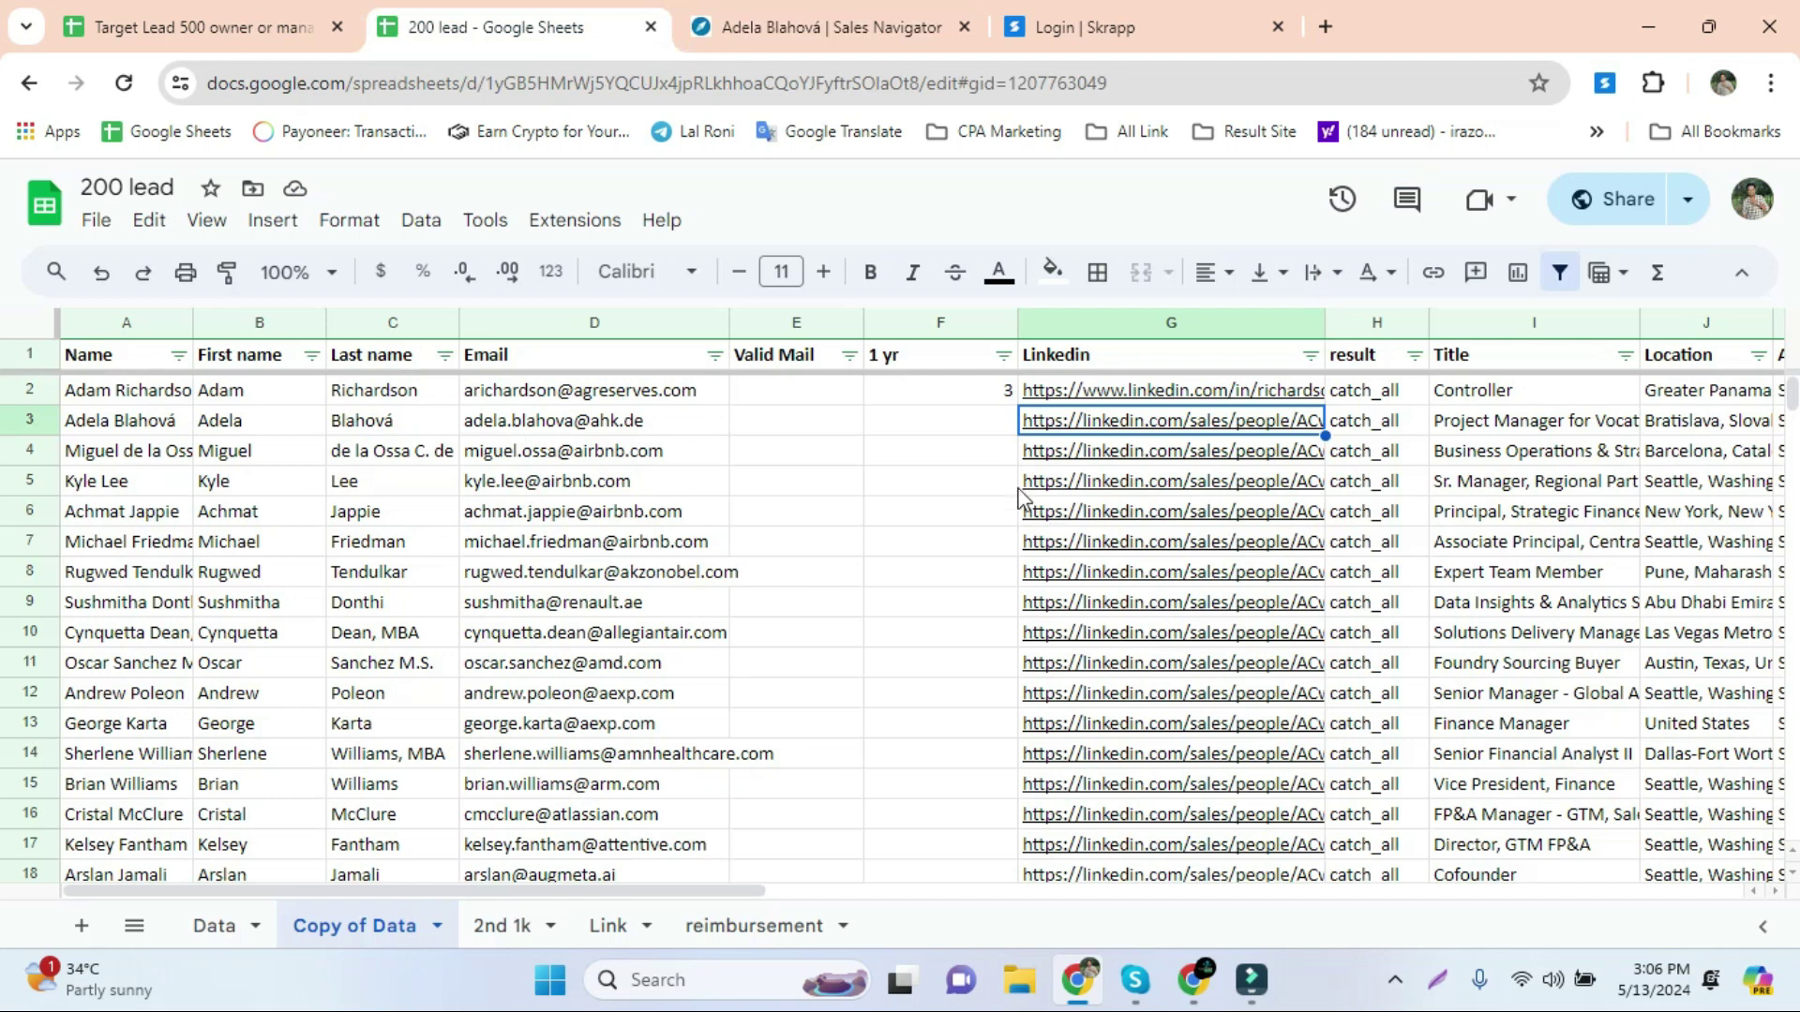
left_click(1081, 461)
left_click(1078, 386)
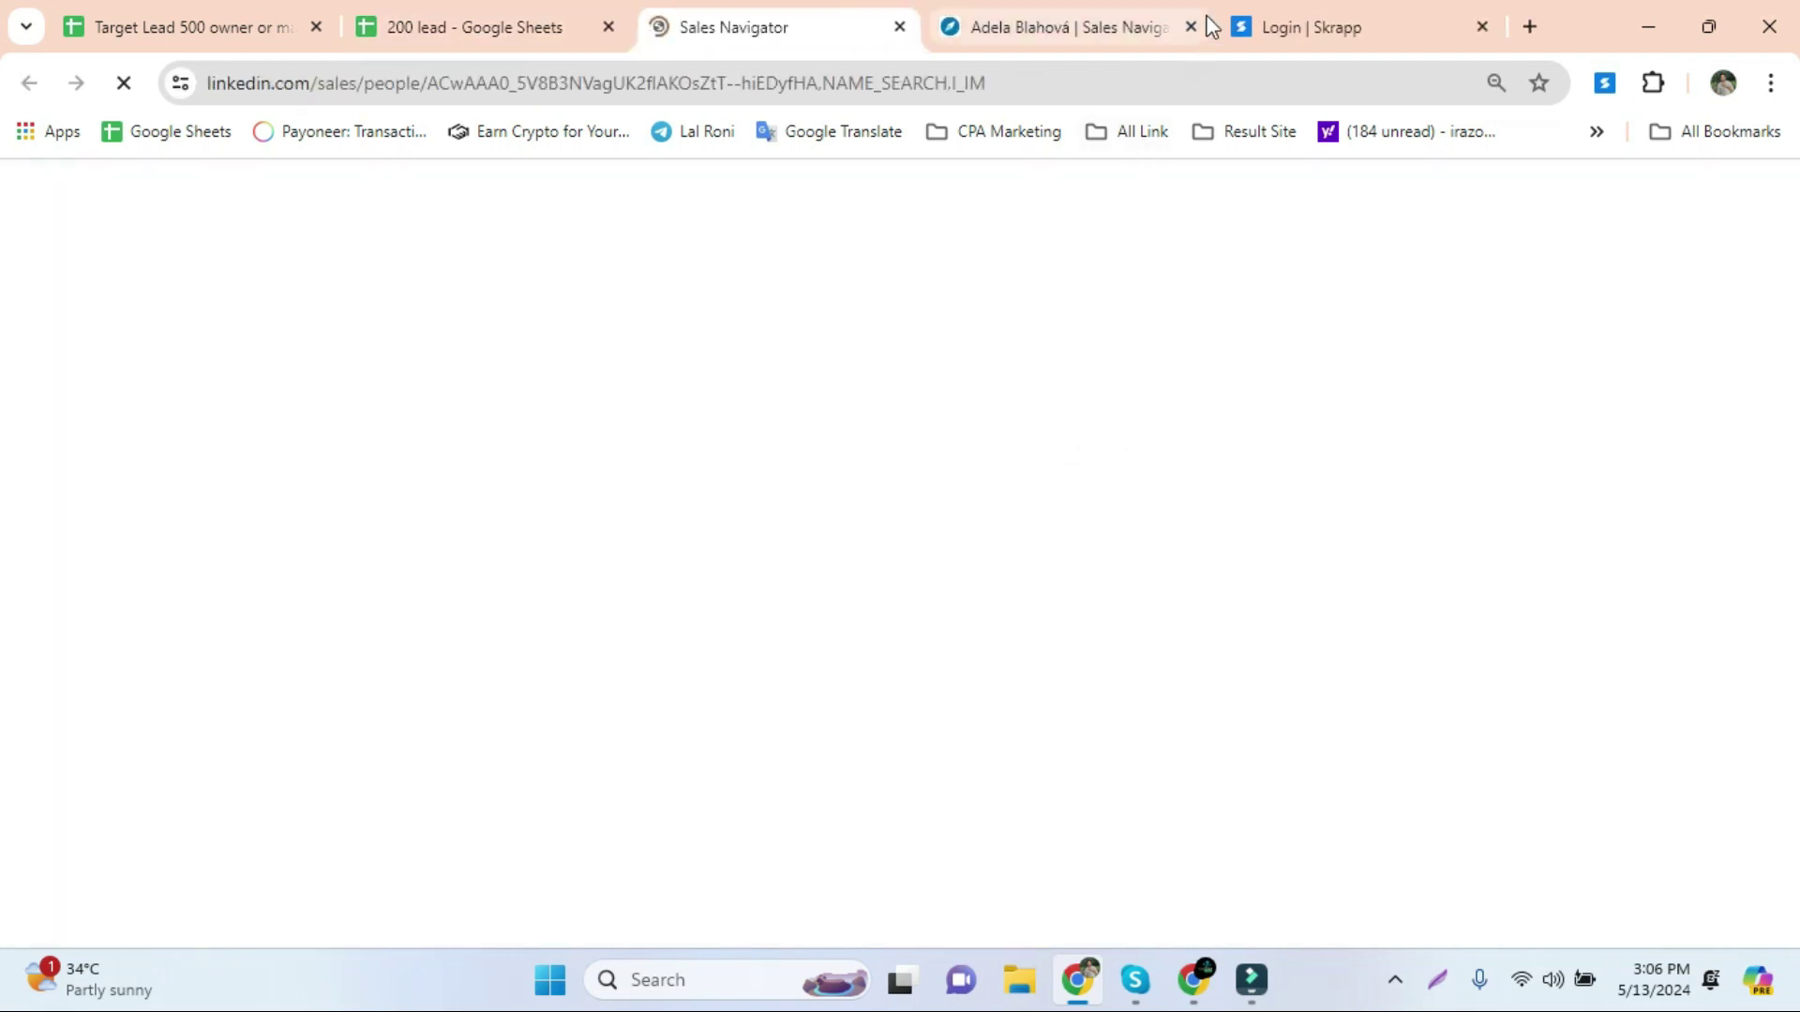
left_click(1115, 26)
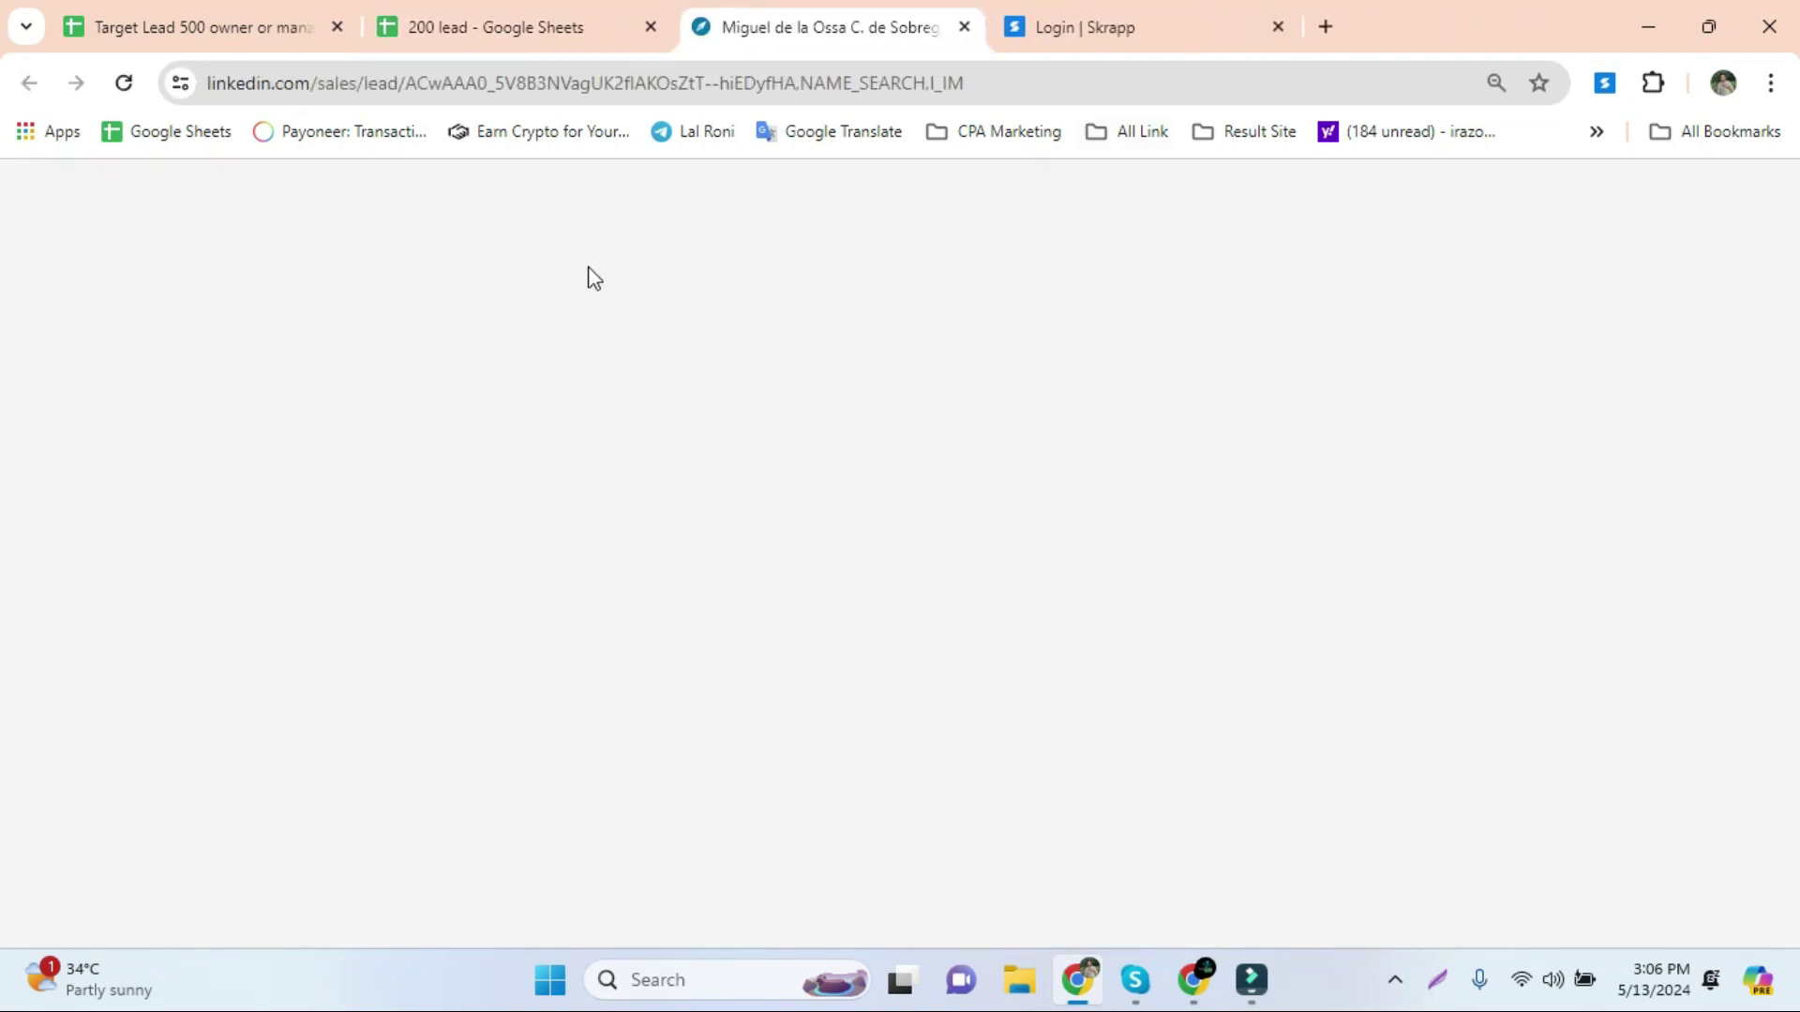
scroll(675, 731, "down", 2)
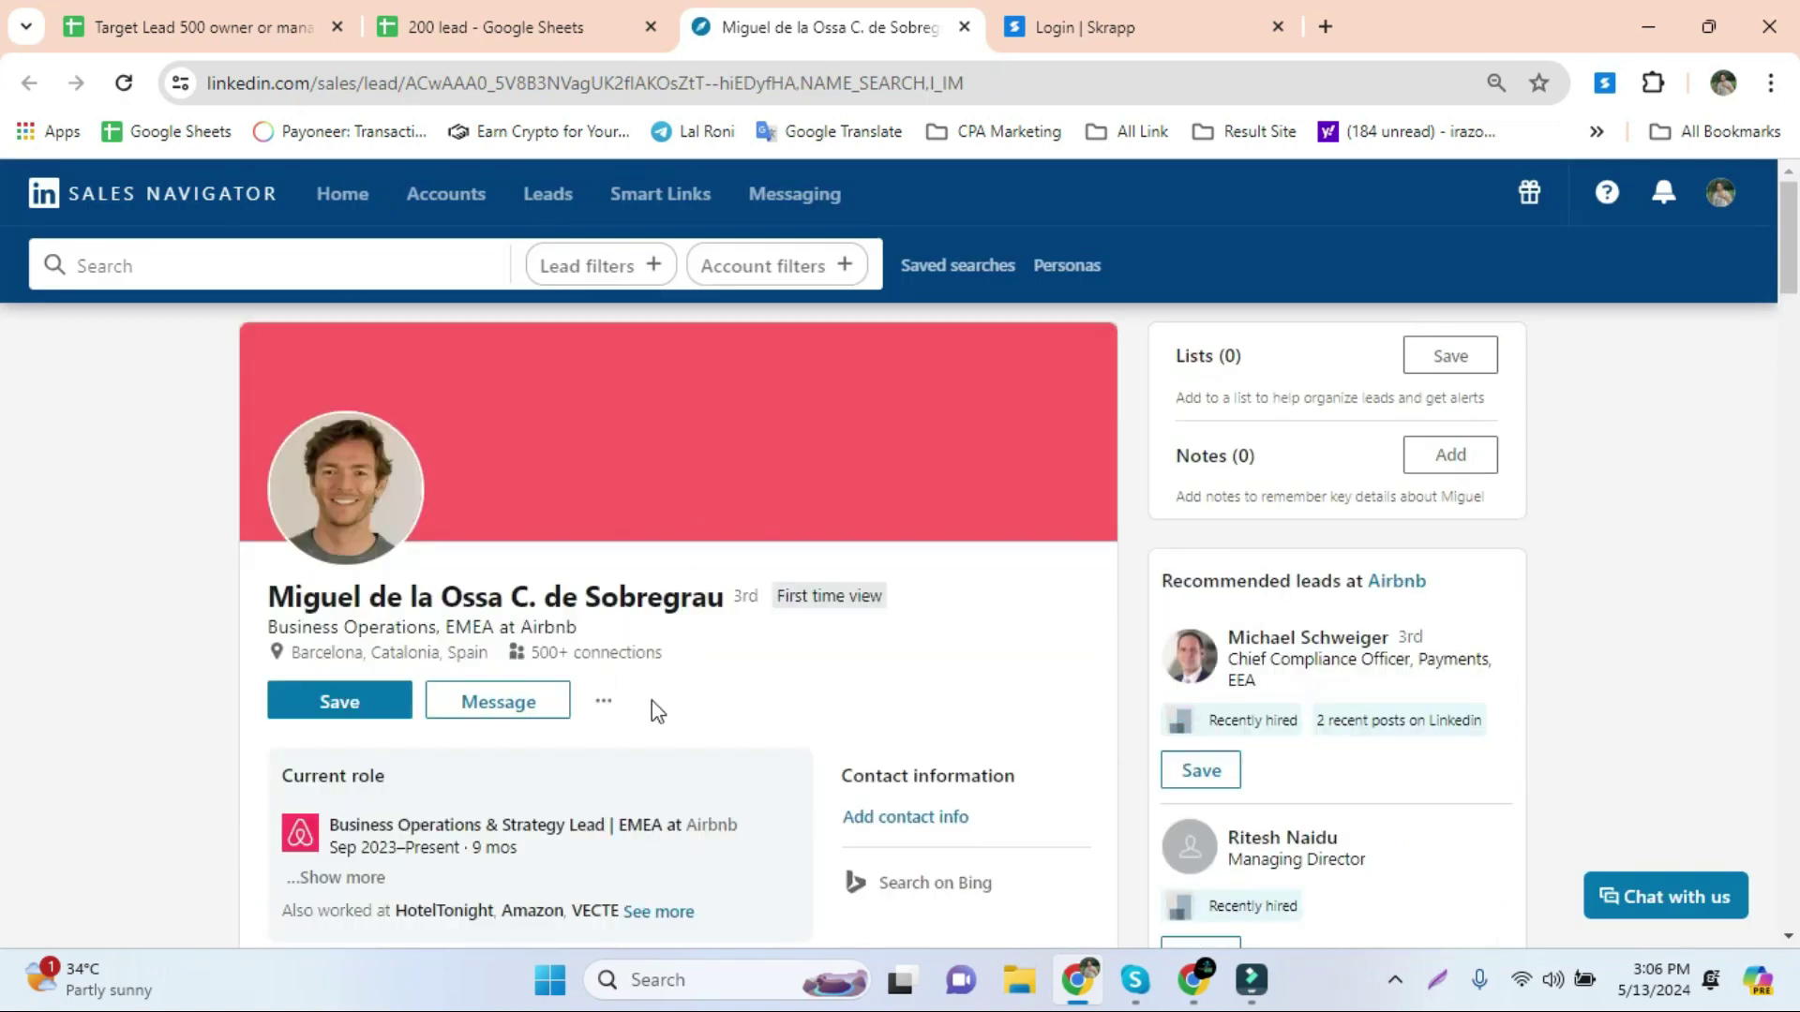
Examine the row 4 lead's experience for the Amazon Financial Analyst role and its dates
scroll(660, 727, "down", 6)
scroll(675, 736, "down", 10)
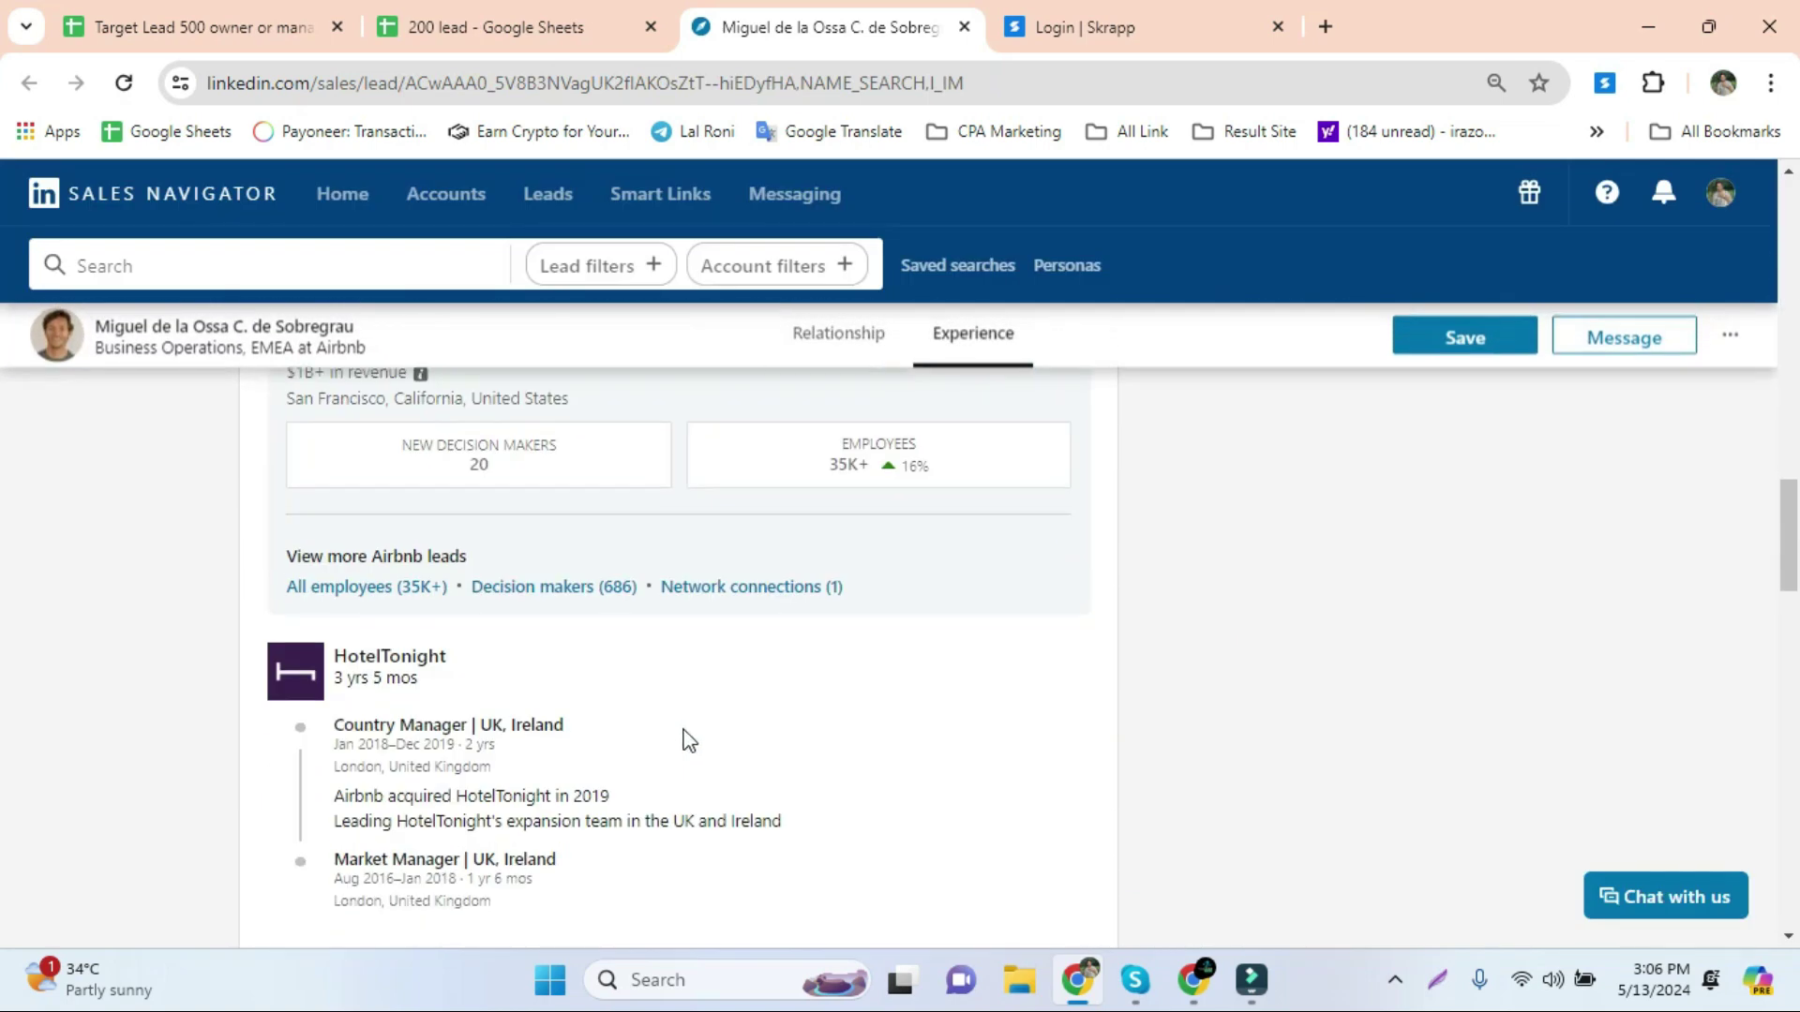
scroll(677, 721, "up", 6)
scroll(677, 721, "down", 10)
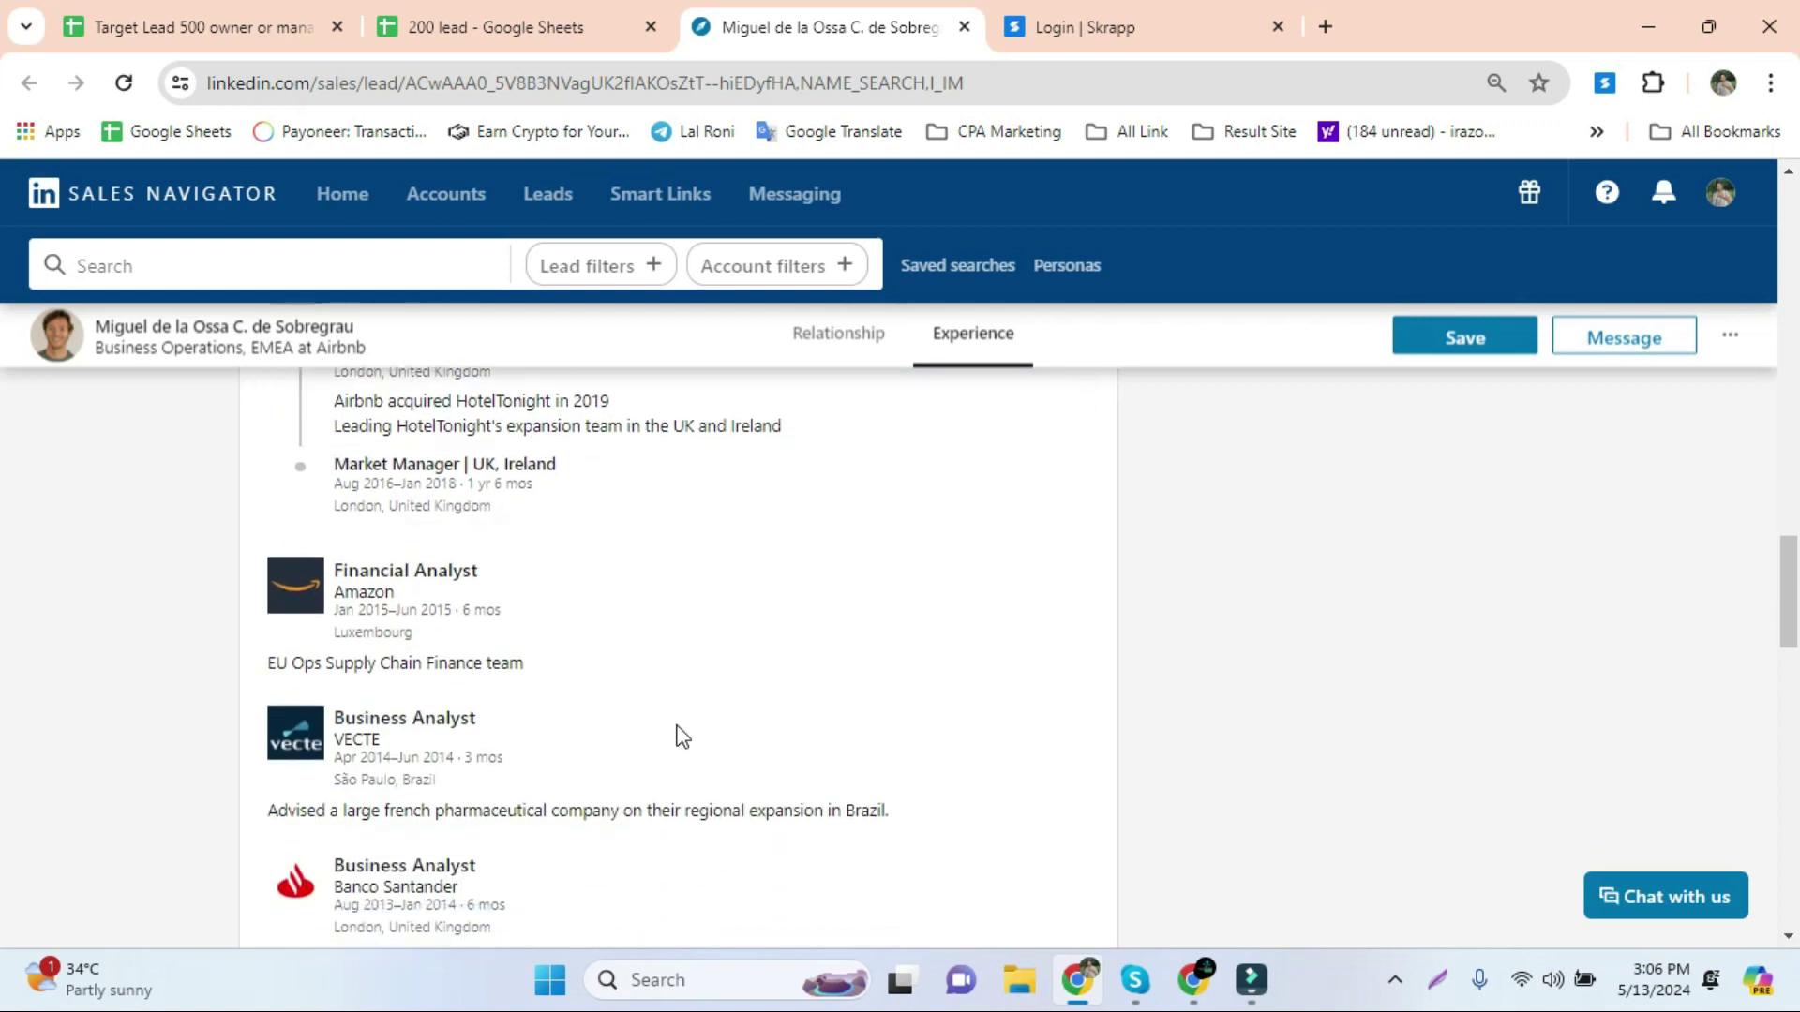
double_click(436, 610)
triple_click(341, 569)
Open the Sales Navigator profile linked in row 5 and check when the lead's most recent Amazon role ended
left_click(514, 27)
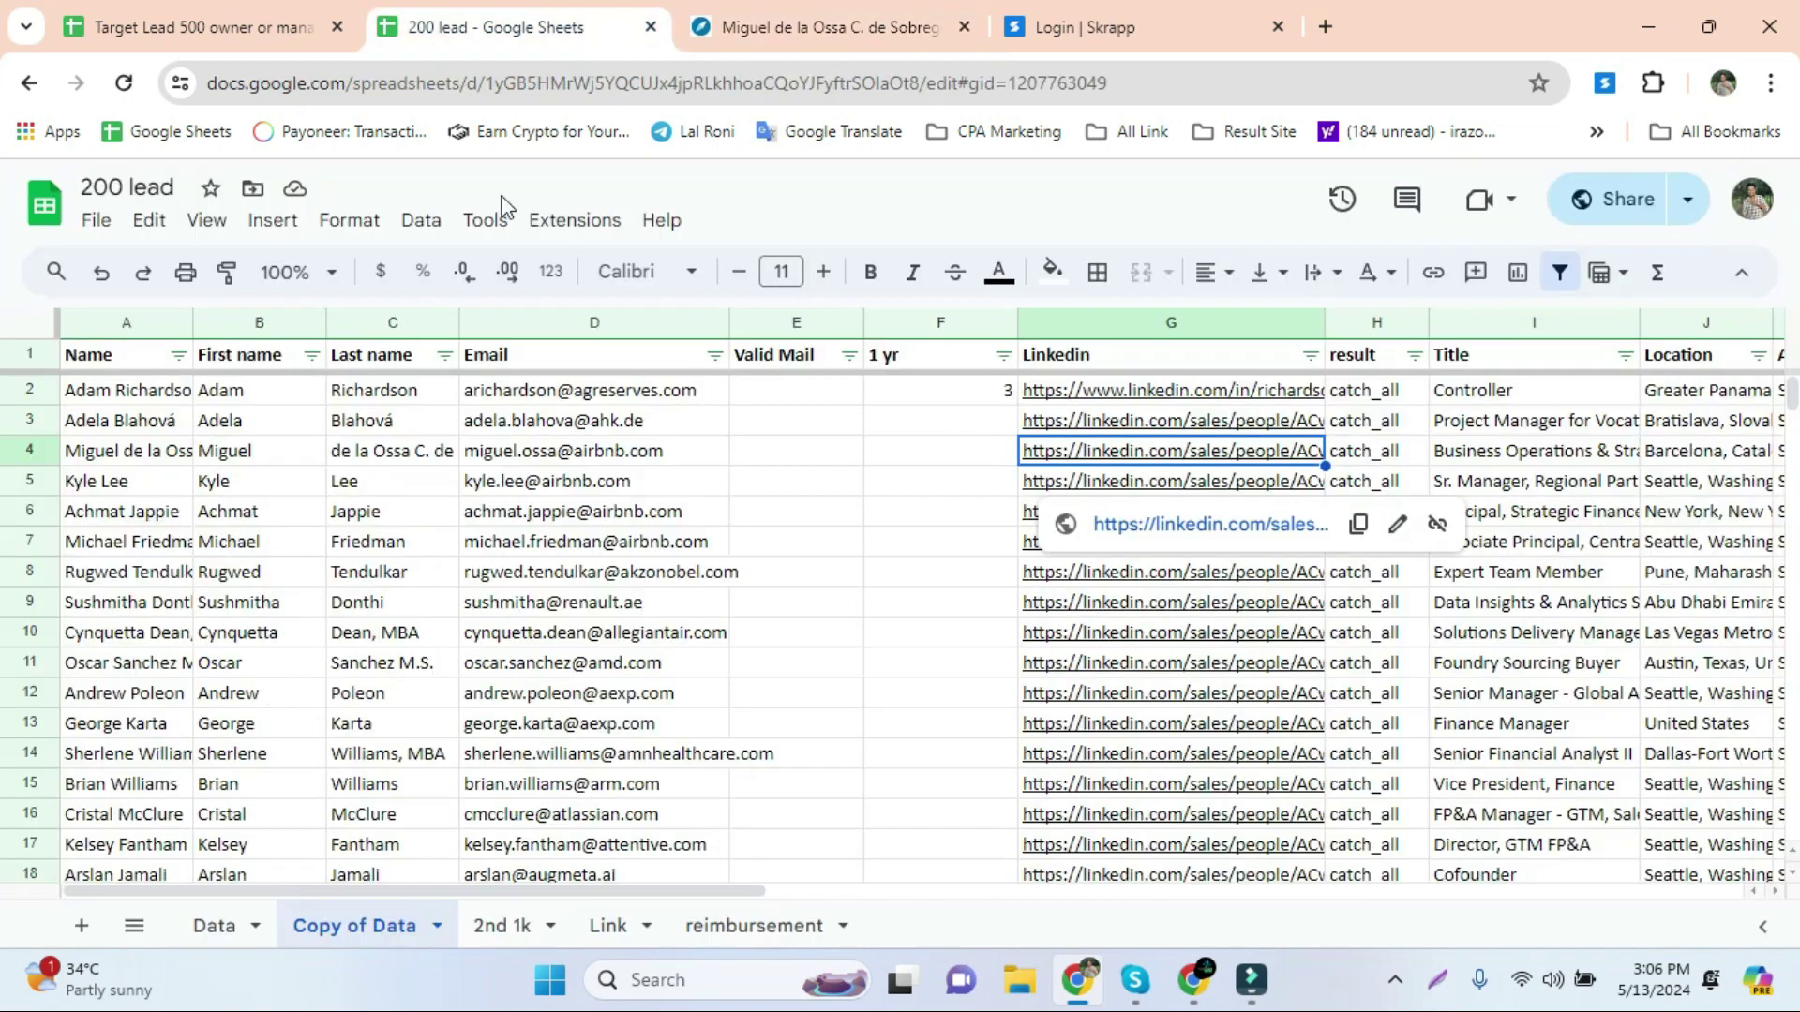
left_click(953, 484)
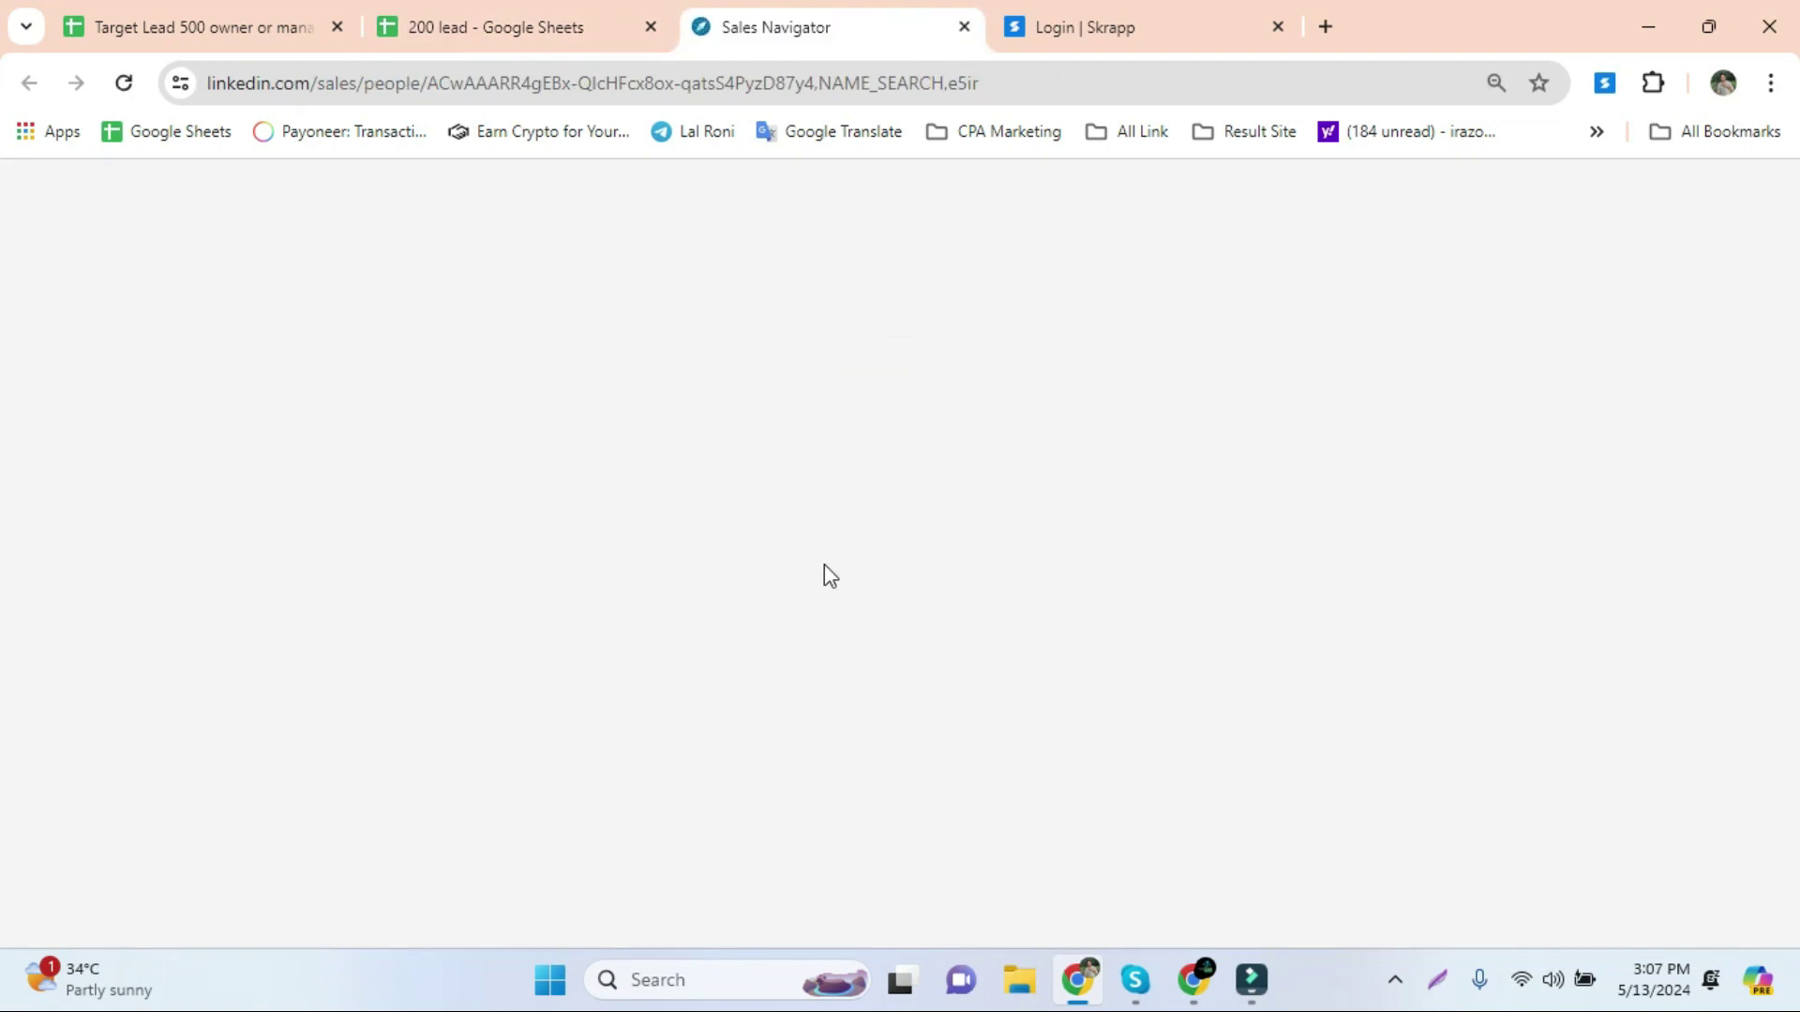
scroll(740, 643, "down", 15)
scroll(743, 647, "down", 2)
double_click(431, 575)
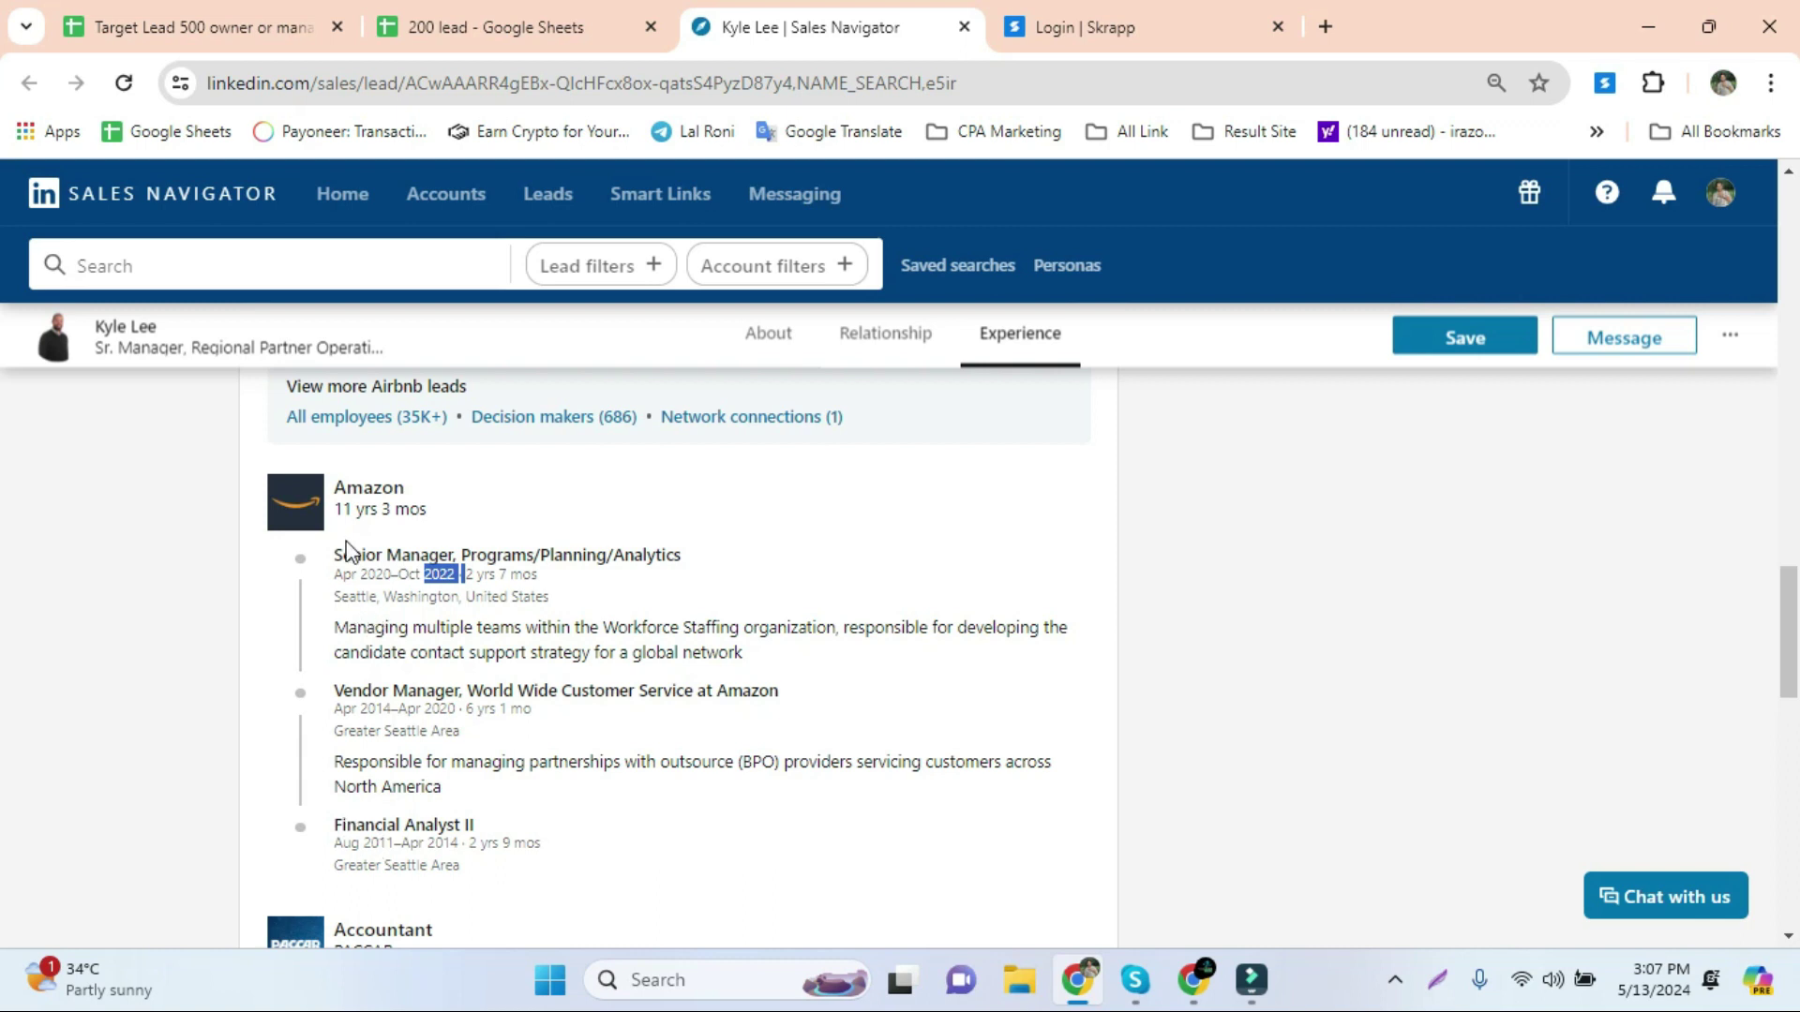
Review the row 5 lead's Amazon job titles and check the end date of the Financial Analyst II role
left_click_drag(341, 554, 477, 548)
double_click(495, 555)
double_click(419, 555)
scroll(380, 591, "down", 3)
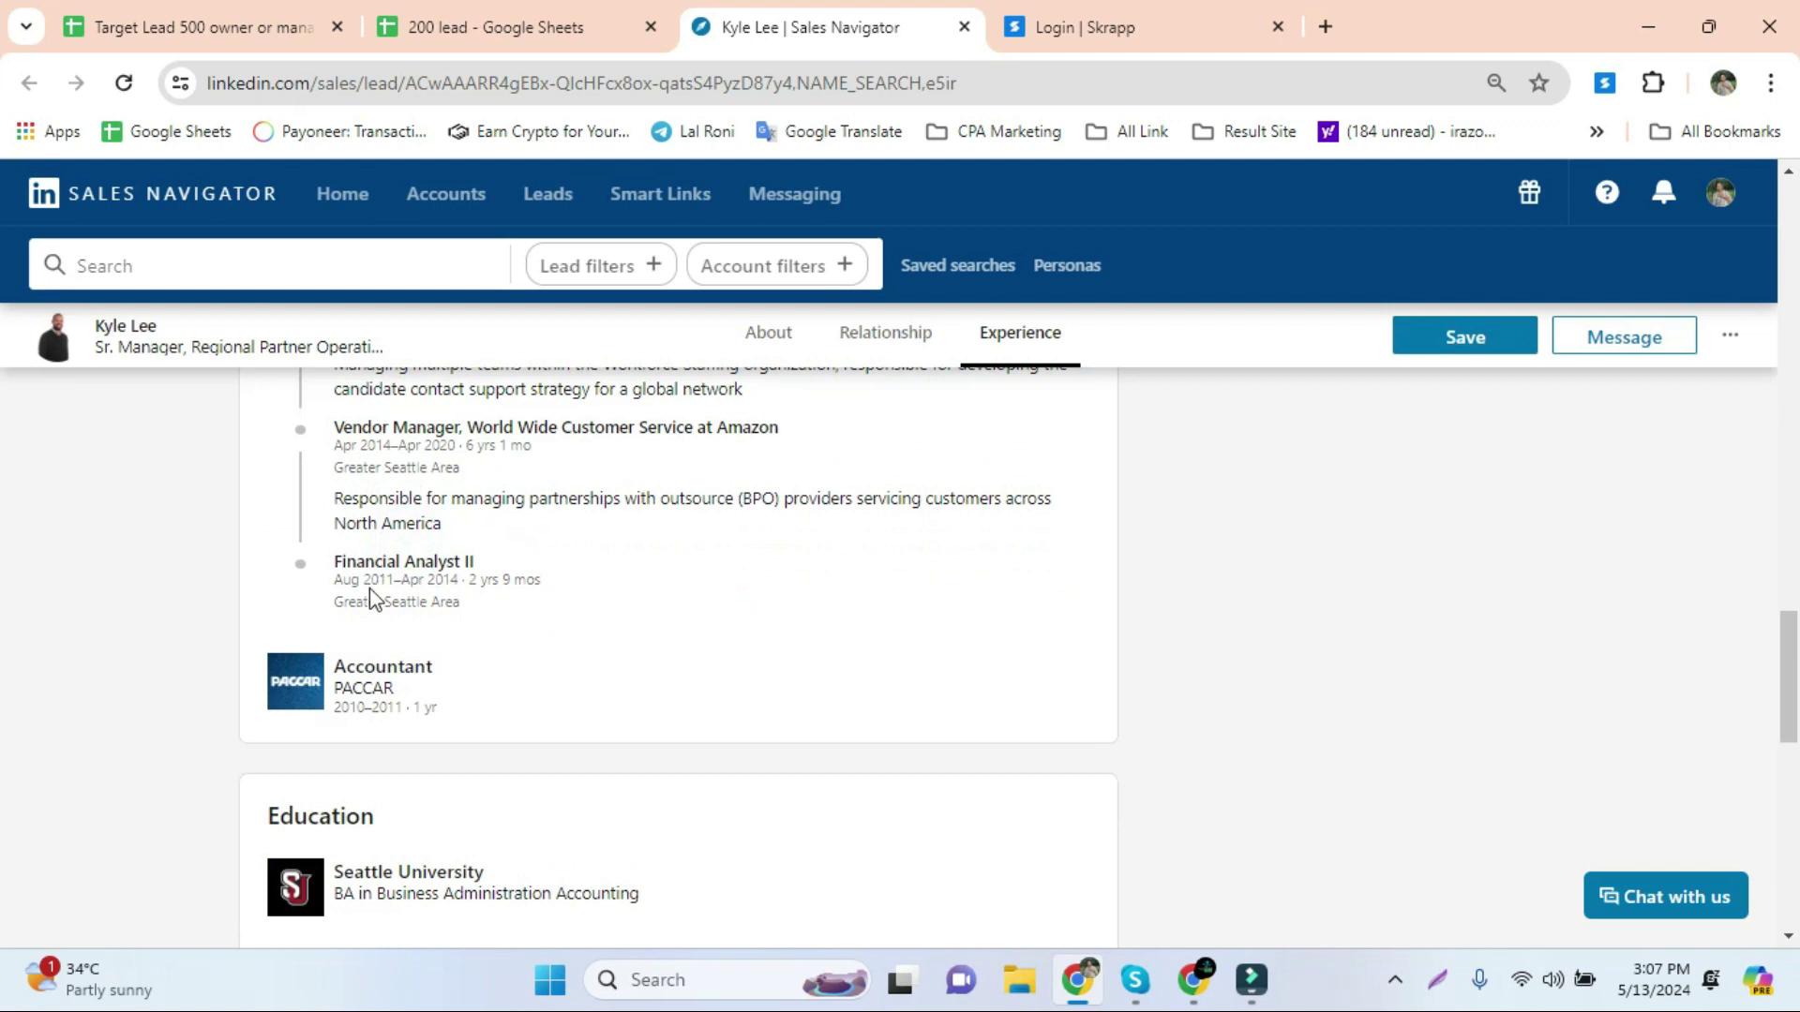
left_click_drag(339, 561, 458, 561)
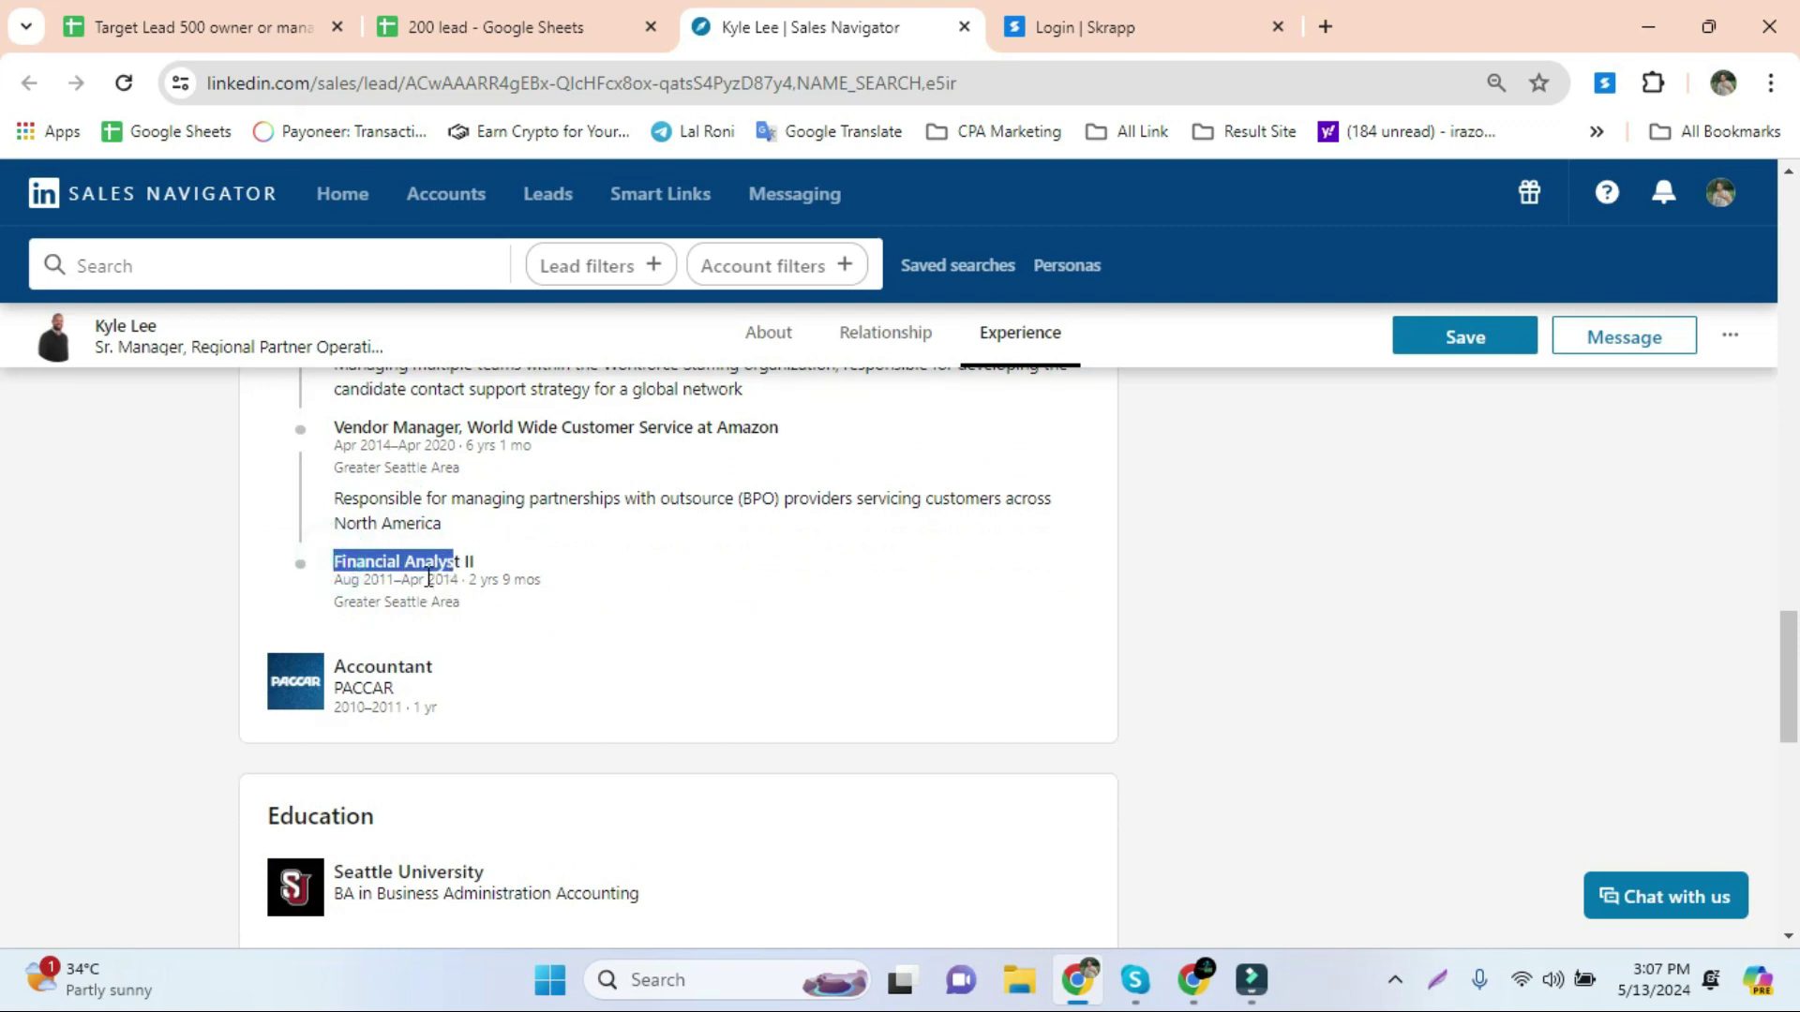
double_click(455, 574)
Open the row 6 lead's profile in place of the previous one and check the end date of the Amazon Financial Analyst role
left_click(490, 30)
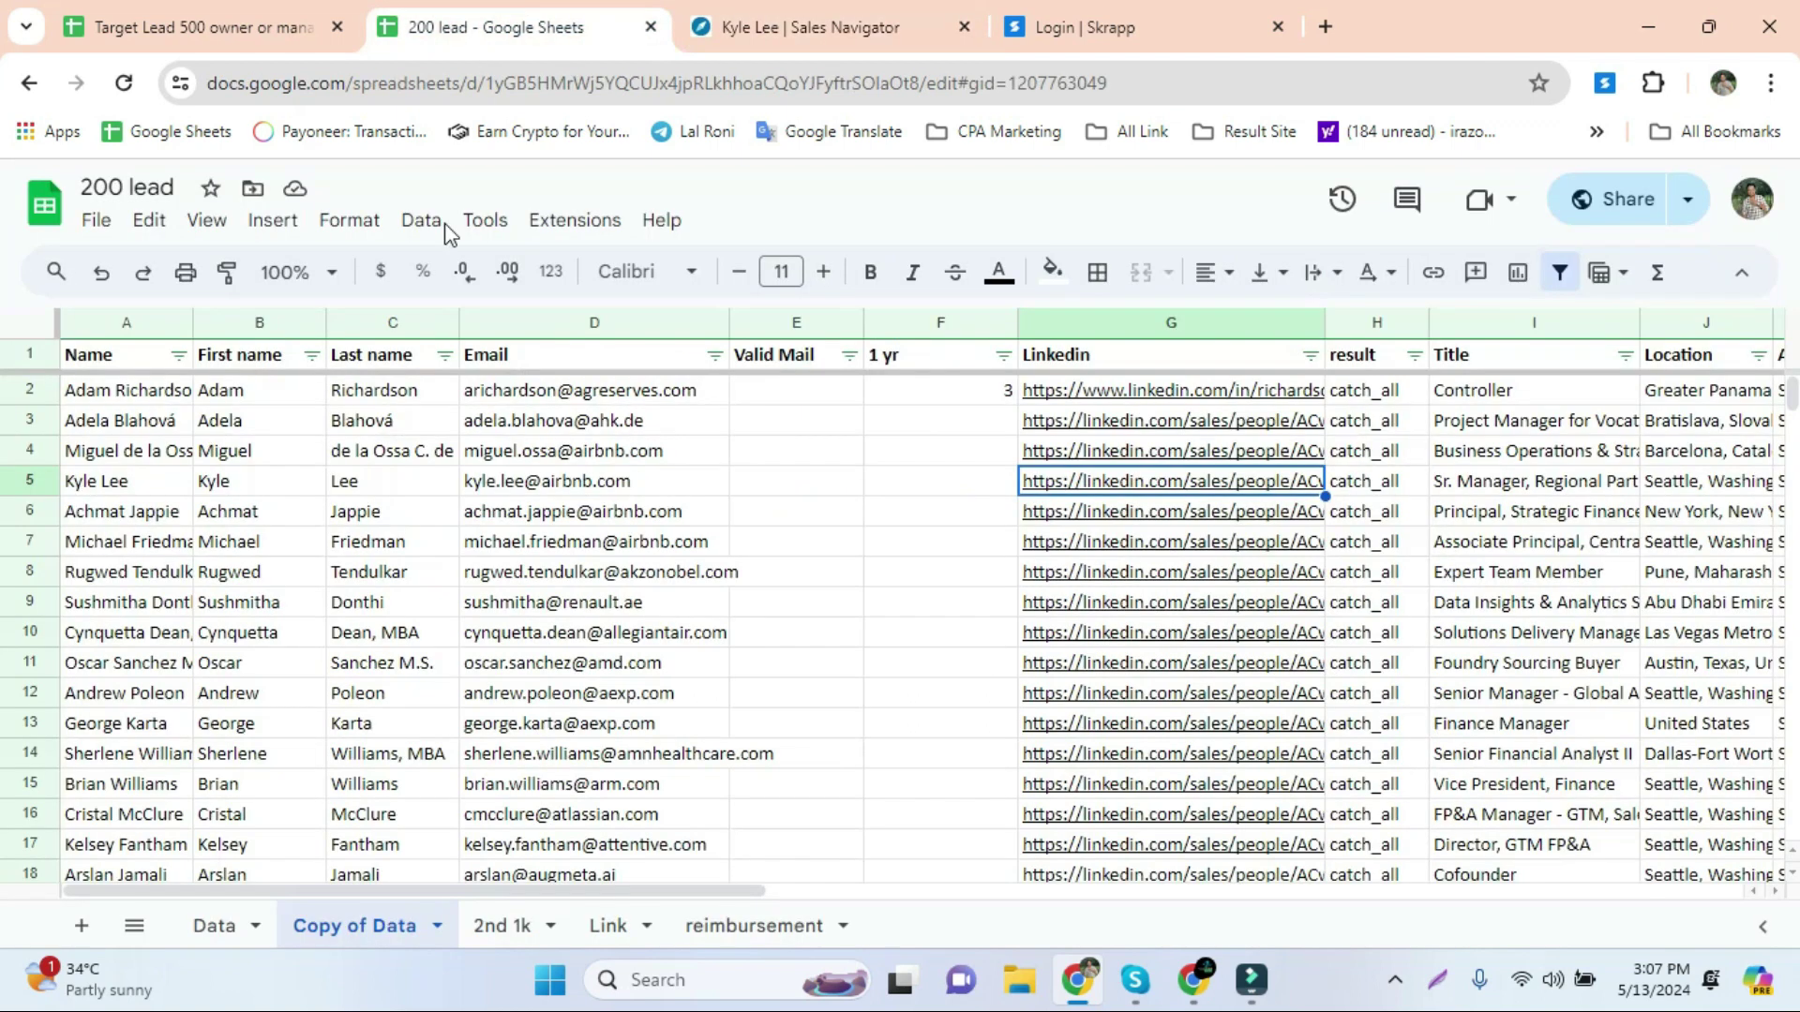
left_click(1096, 516)
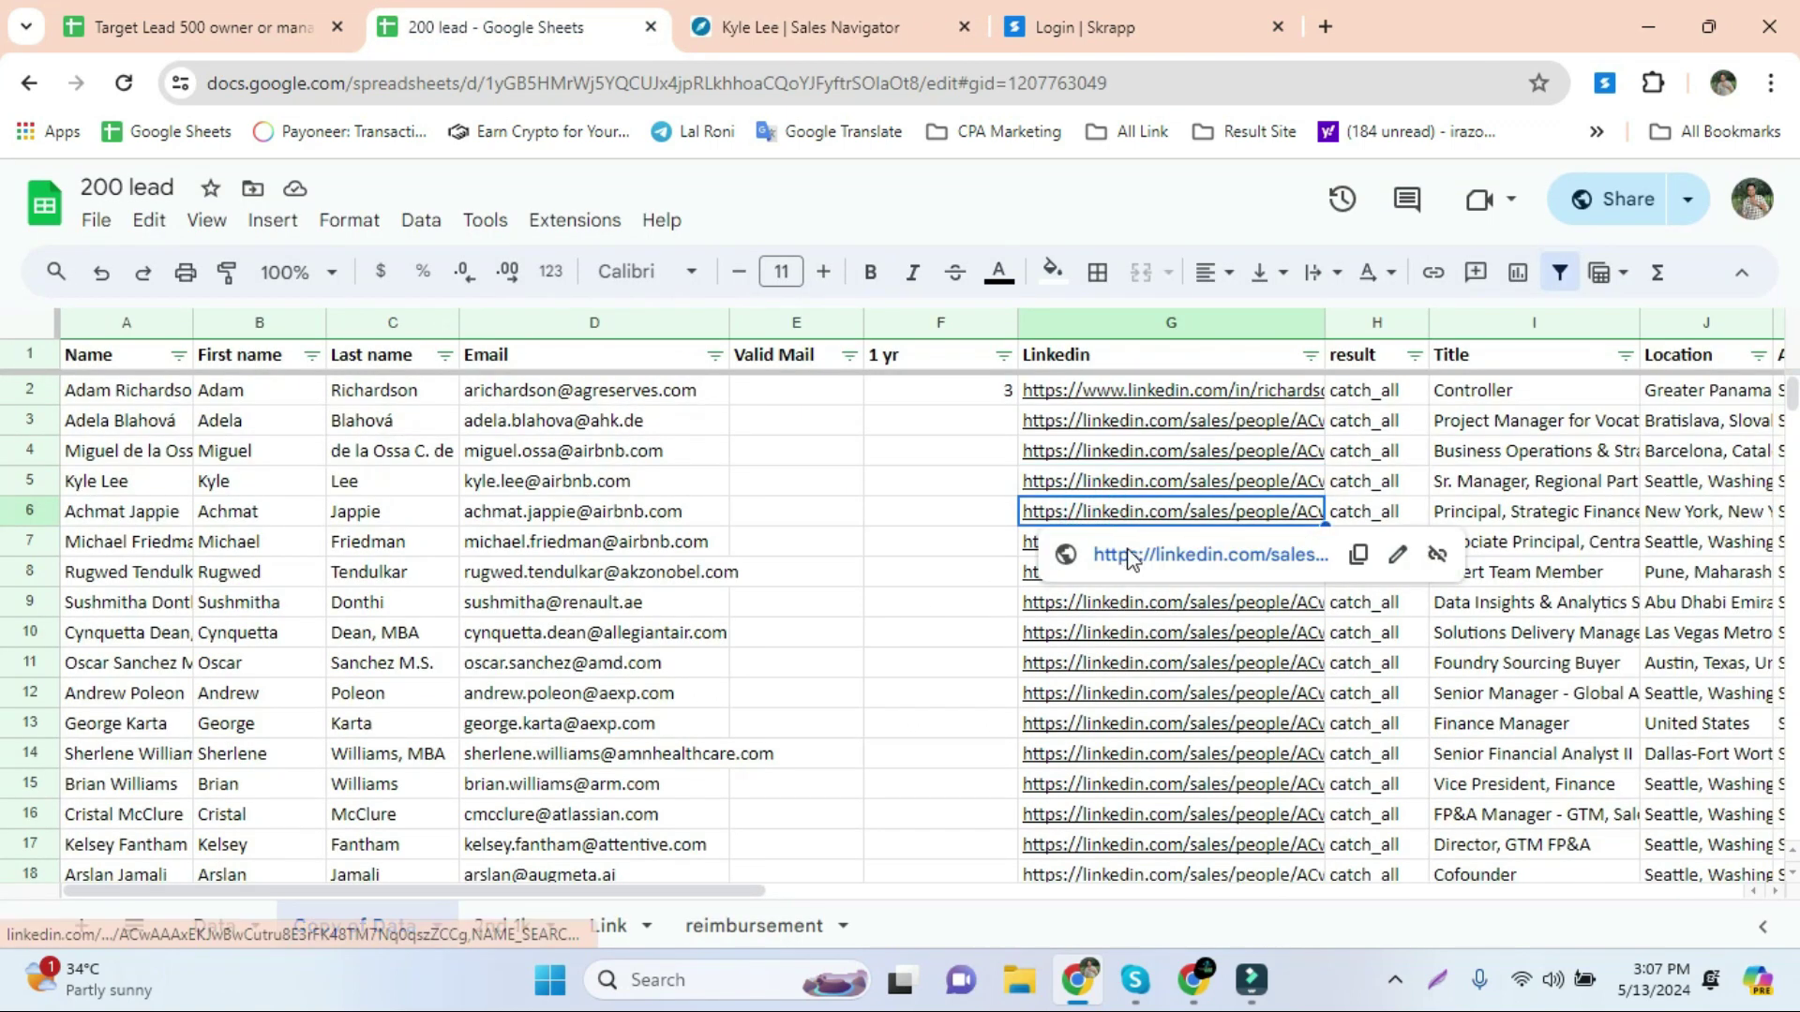
left_click(1125, 551)
left_click(1190, 27)
scroll(668, 756, "down", 10)
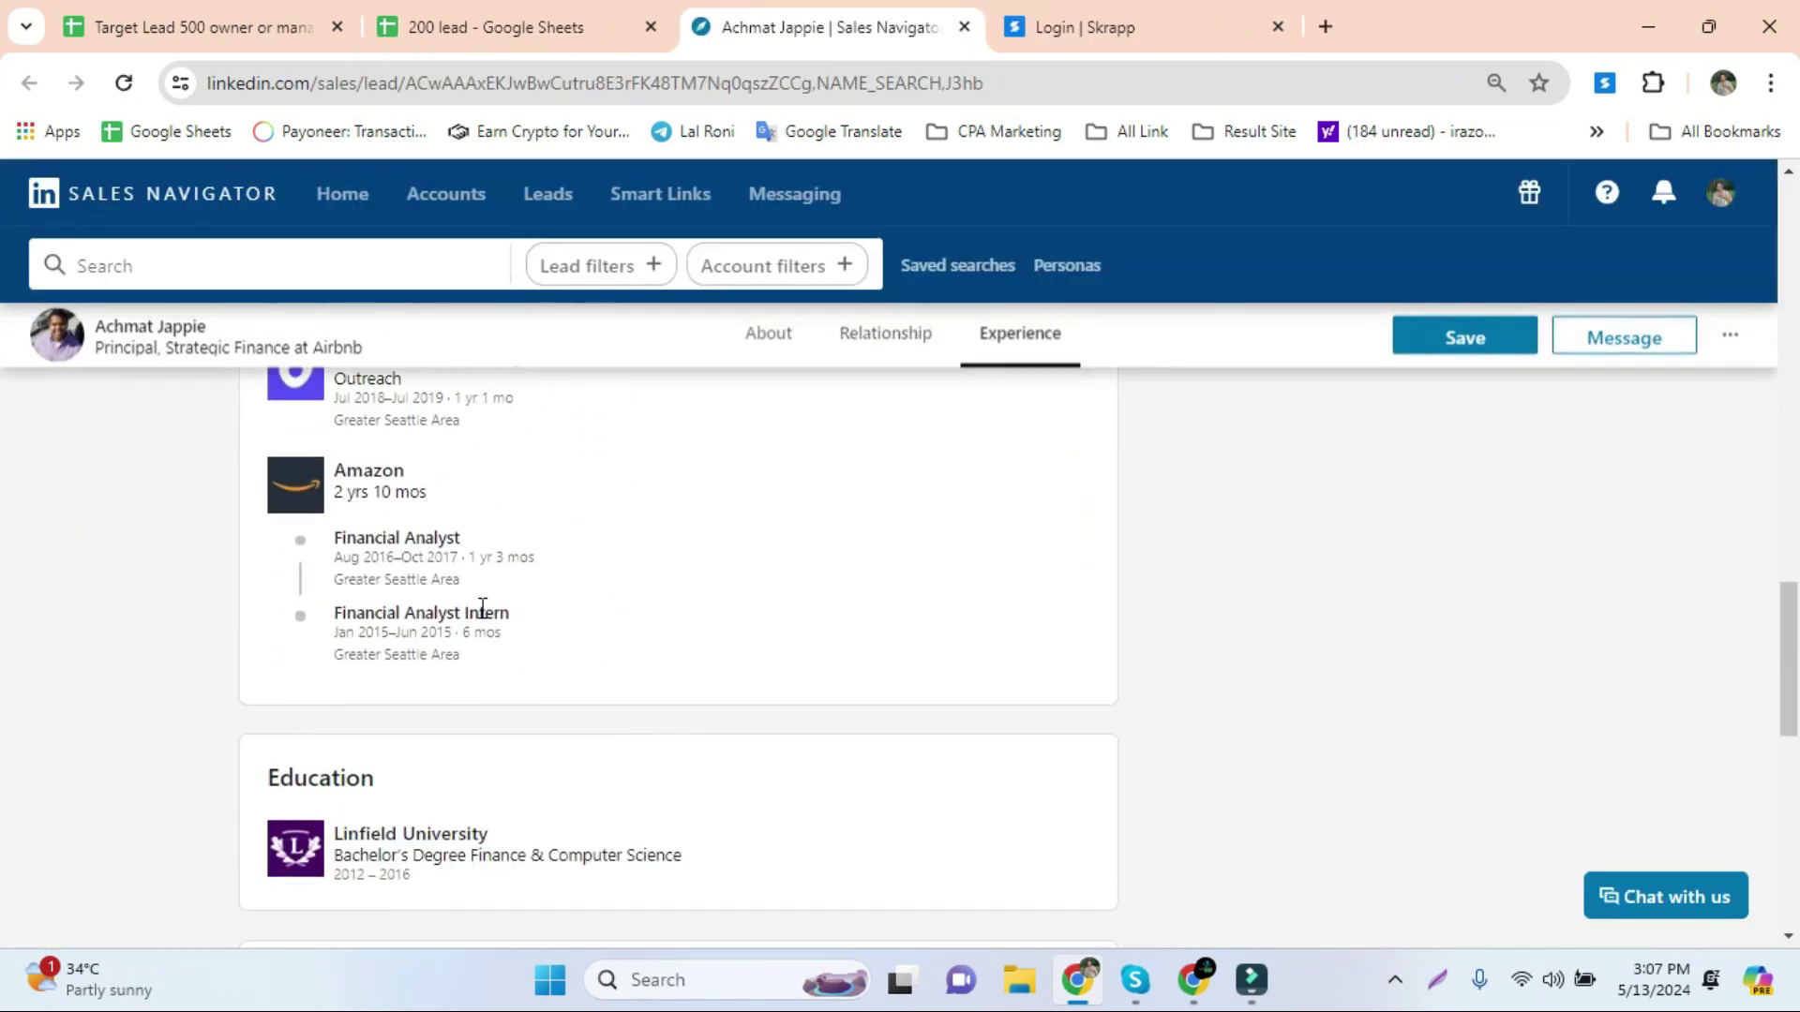
left_click_drag(341, 532, 448, 534)
double_click(443, 557)
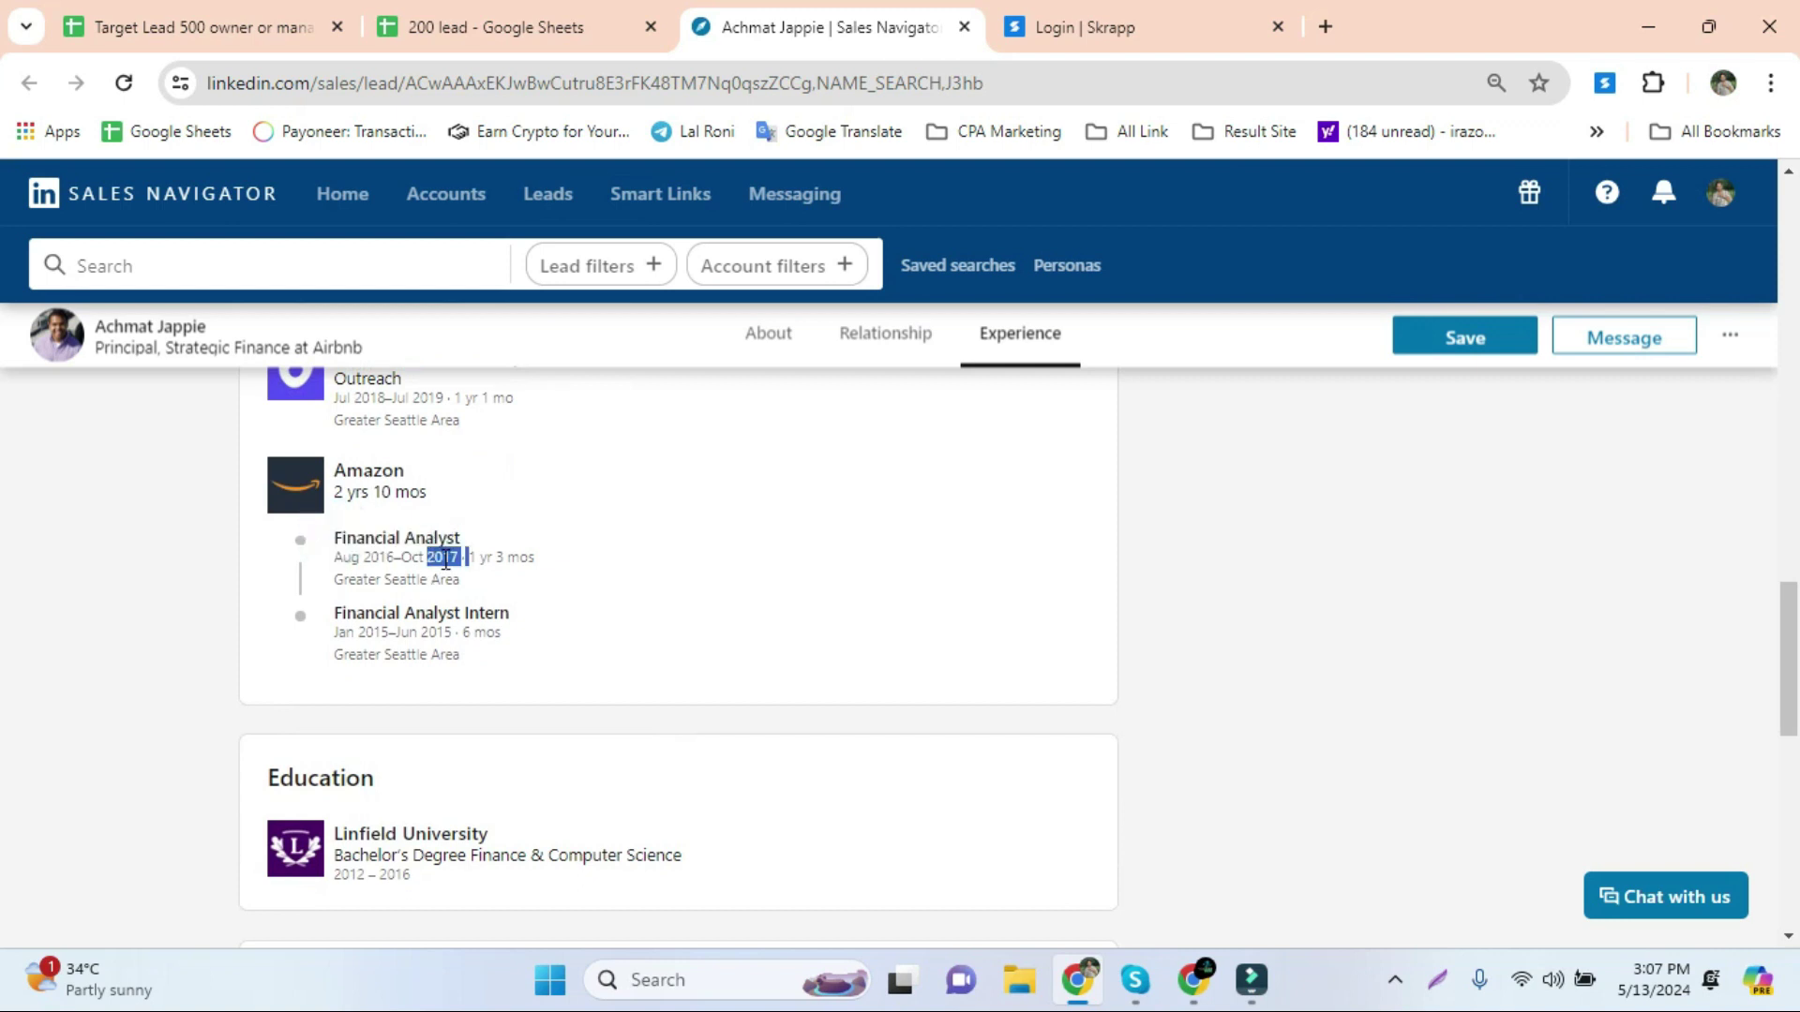
Open the Sales Navigator profile linked in row 7 and check the end date of the Amazon Finance Analyst II role
left_click(496, 19)
left_click(1092, 563)
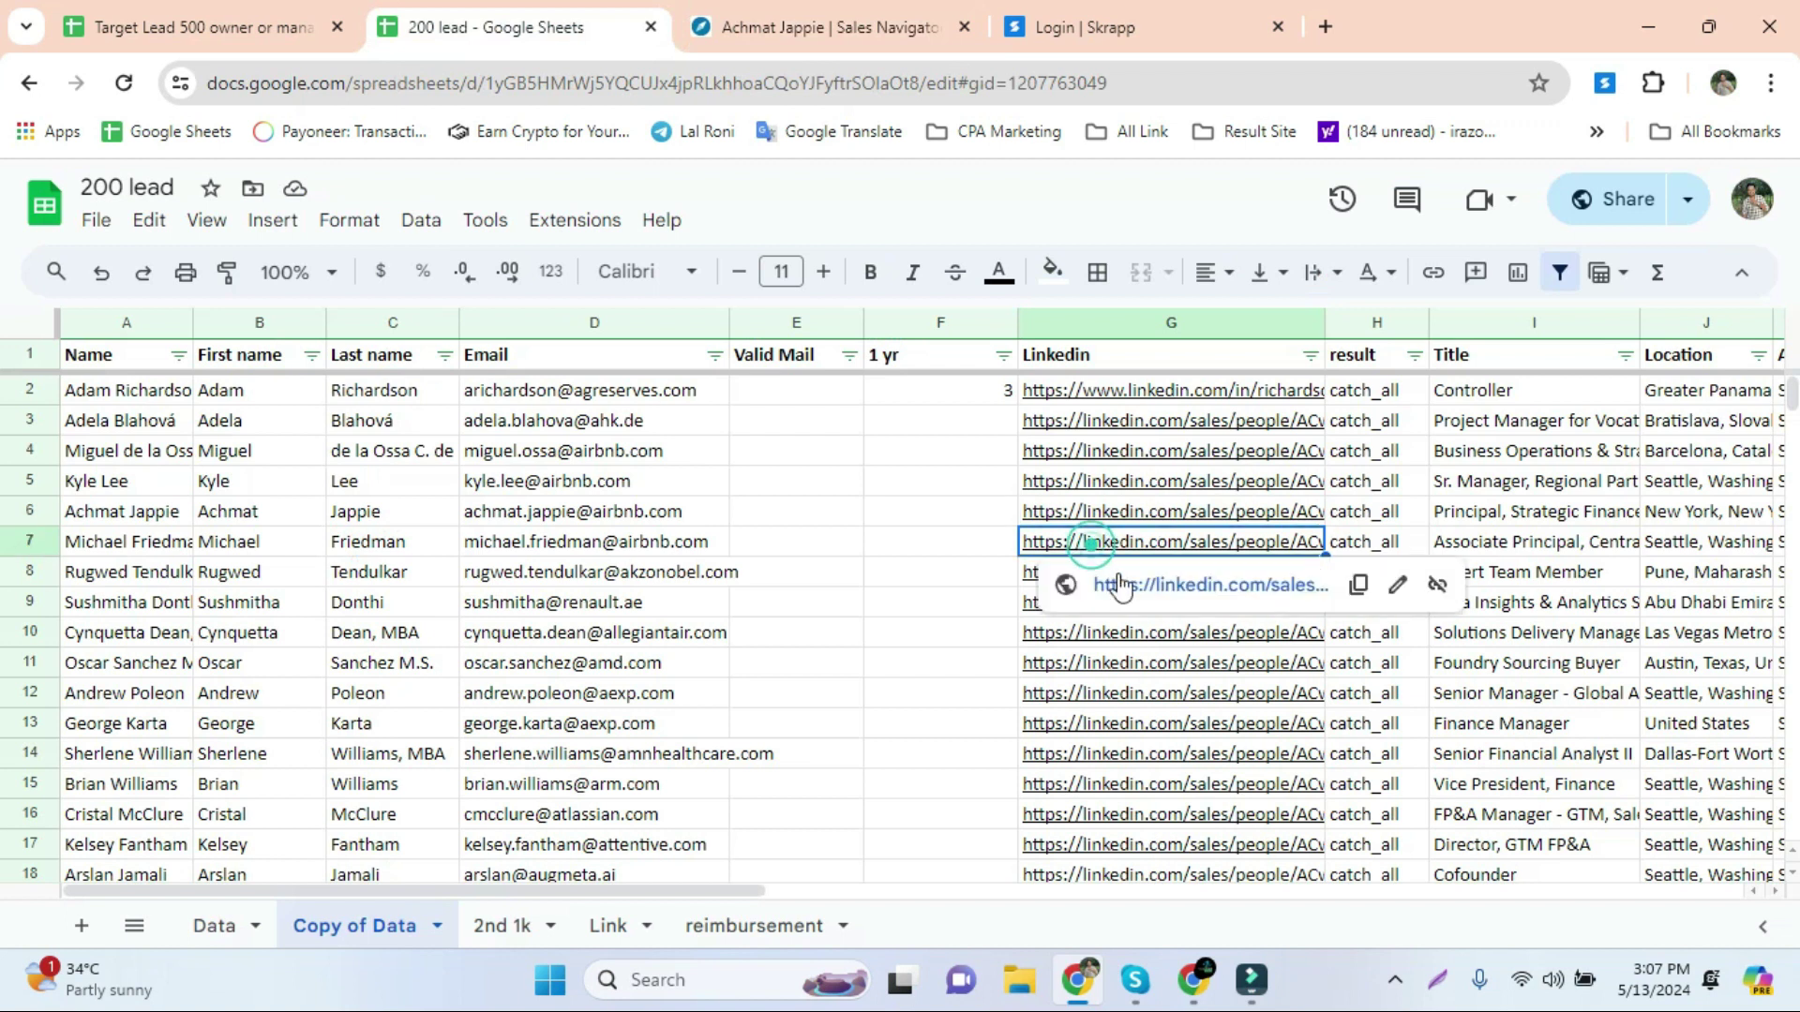
left_click(1117, 582)
scroll(723, 693, "down", 20)
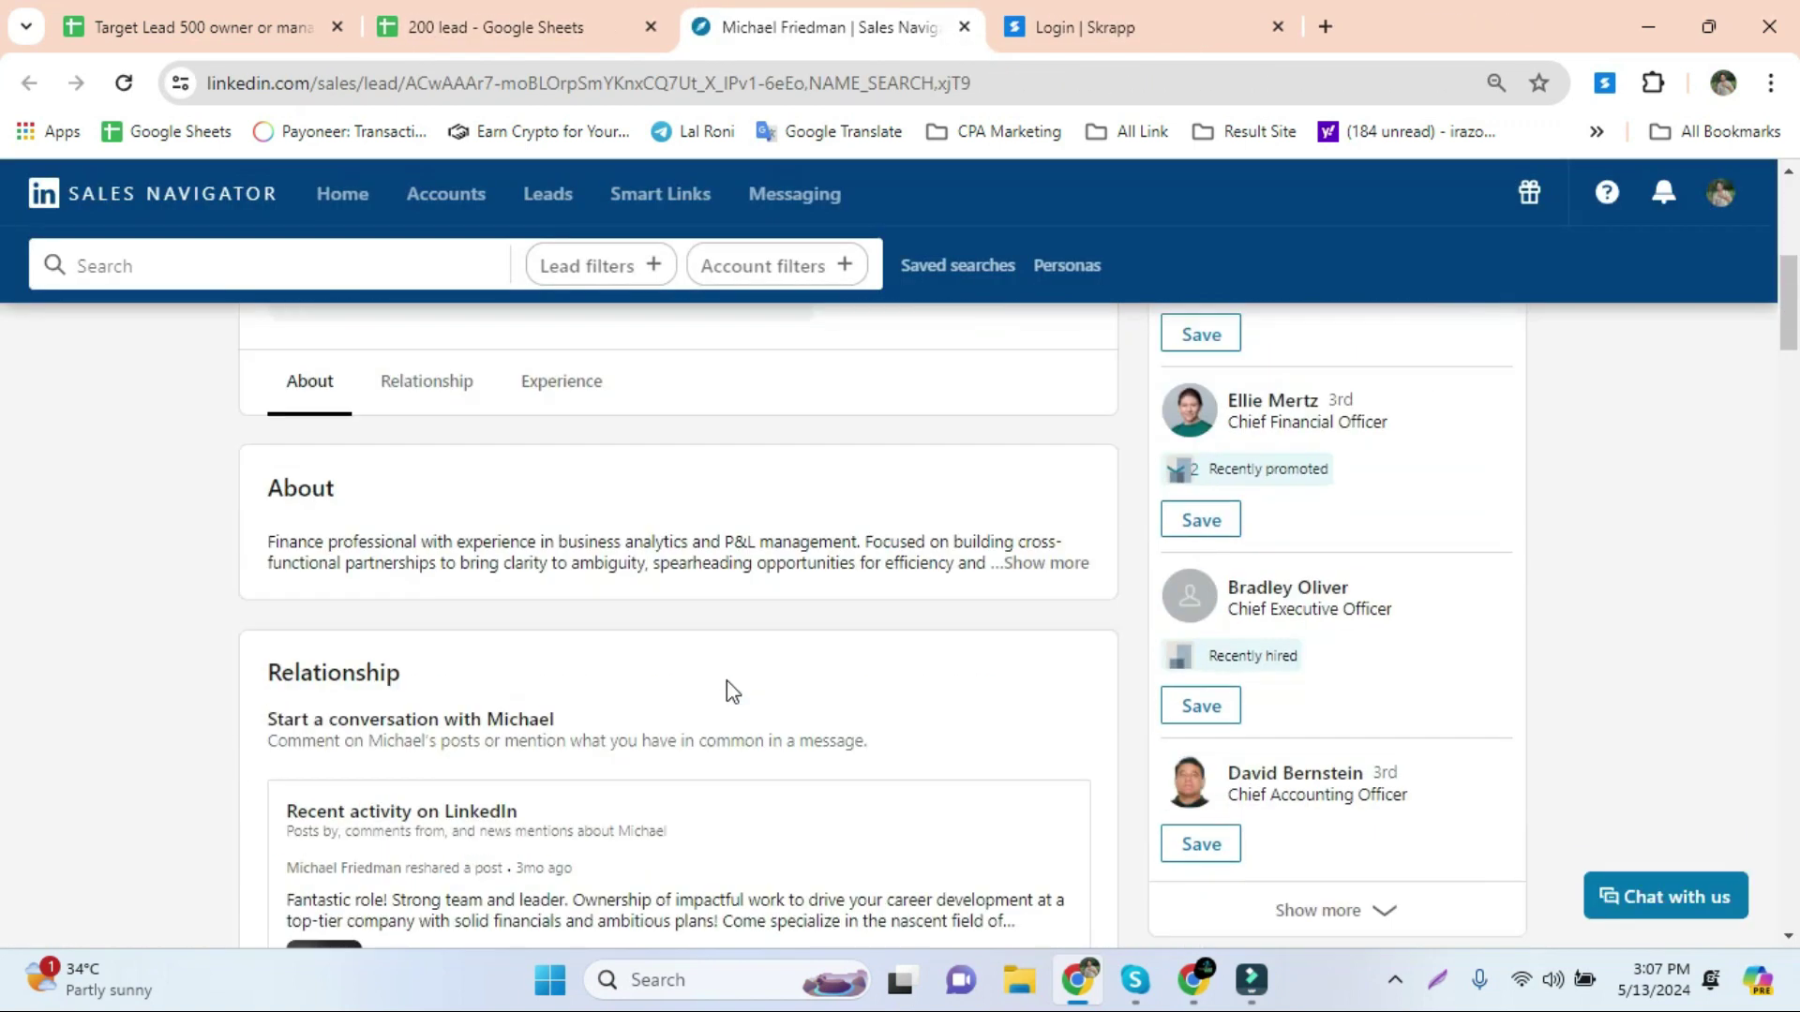
scroll(729, 685, "down", 4)
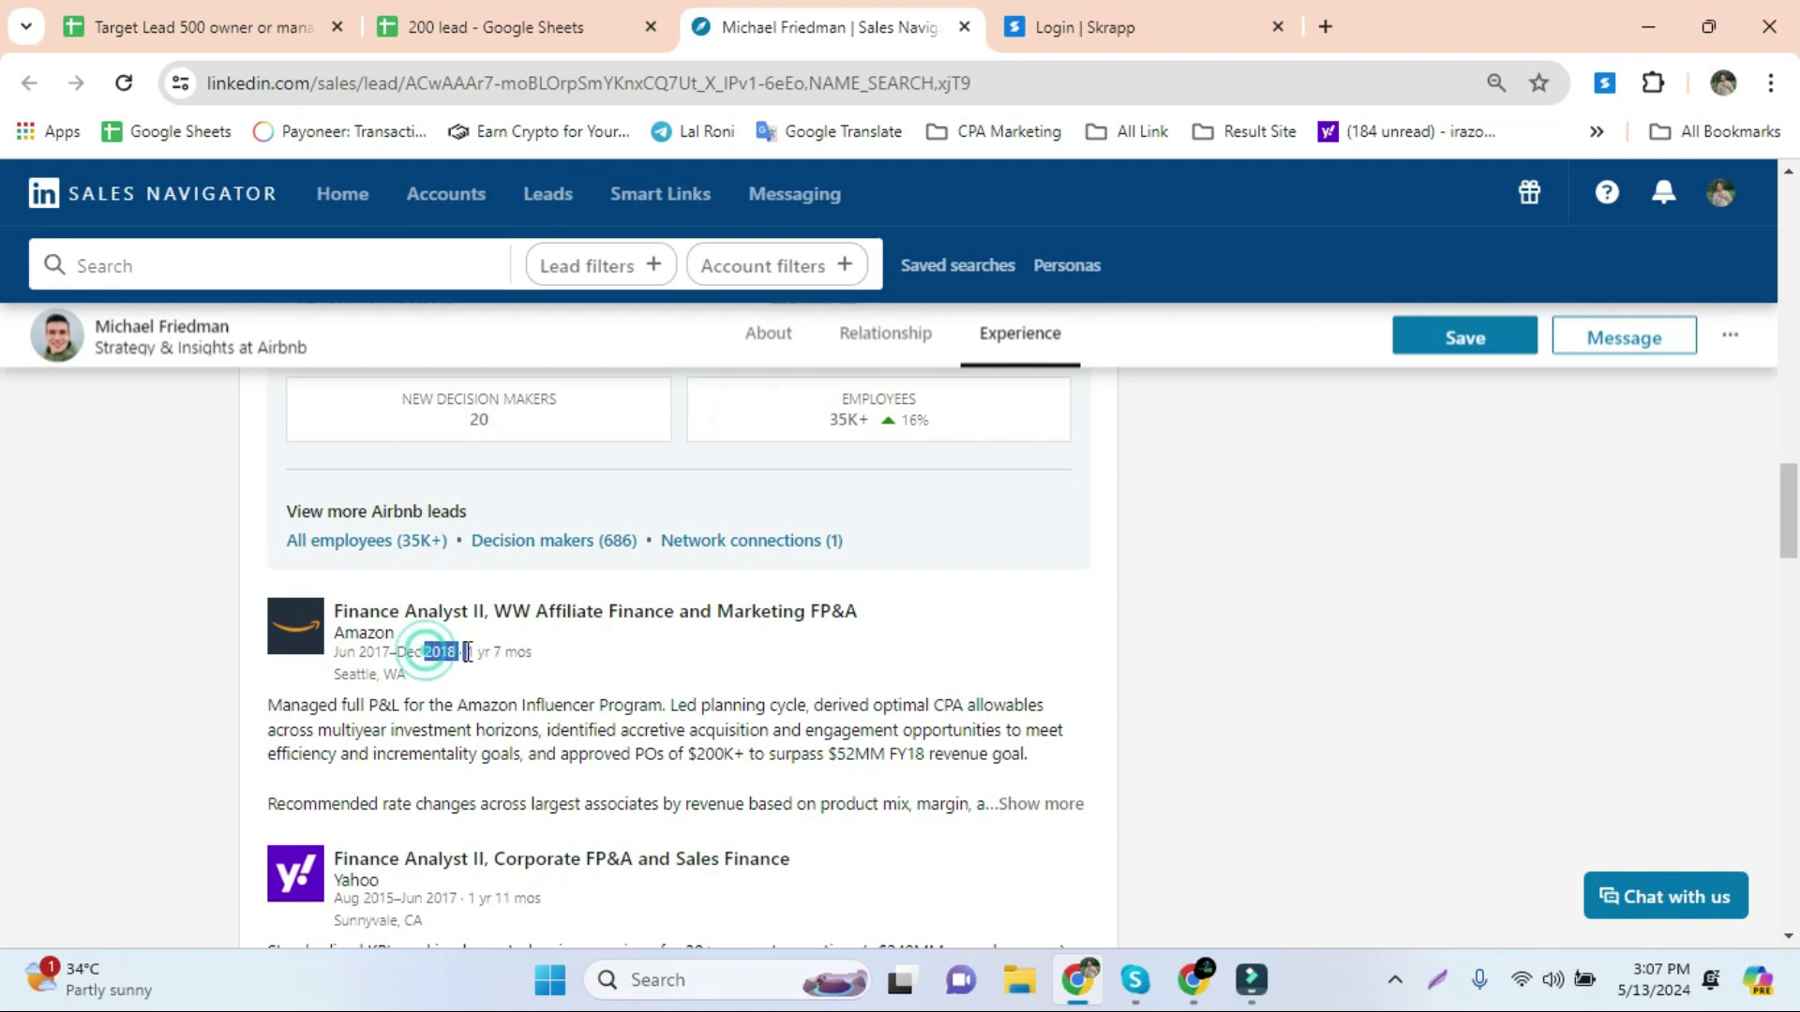
Open the row 8 lead's profile in place of the previous one and check the end date of the Amazon Financial Analyst role
left_click(532, 28)
left_click(1104, 574)
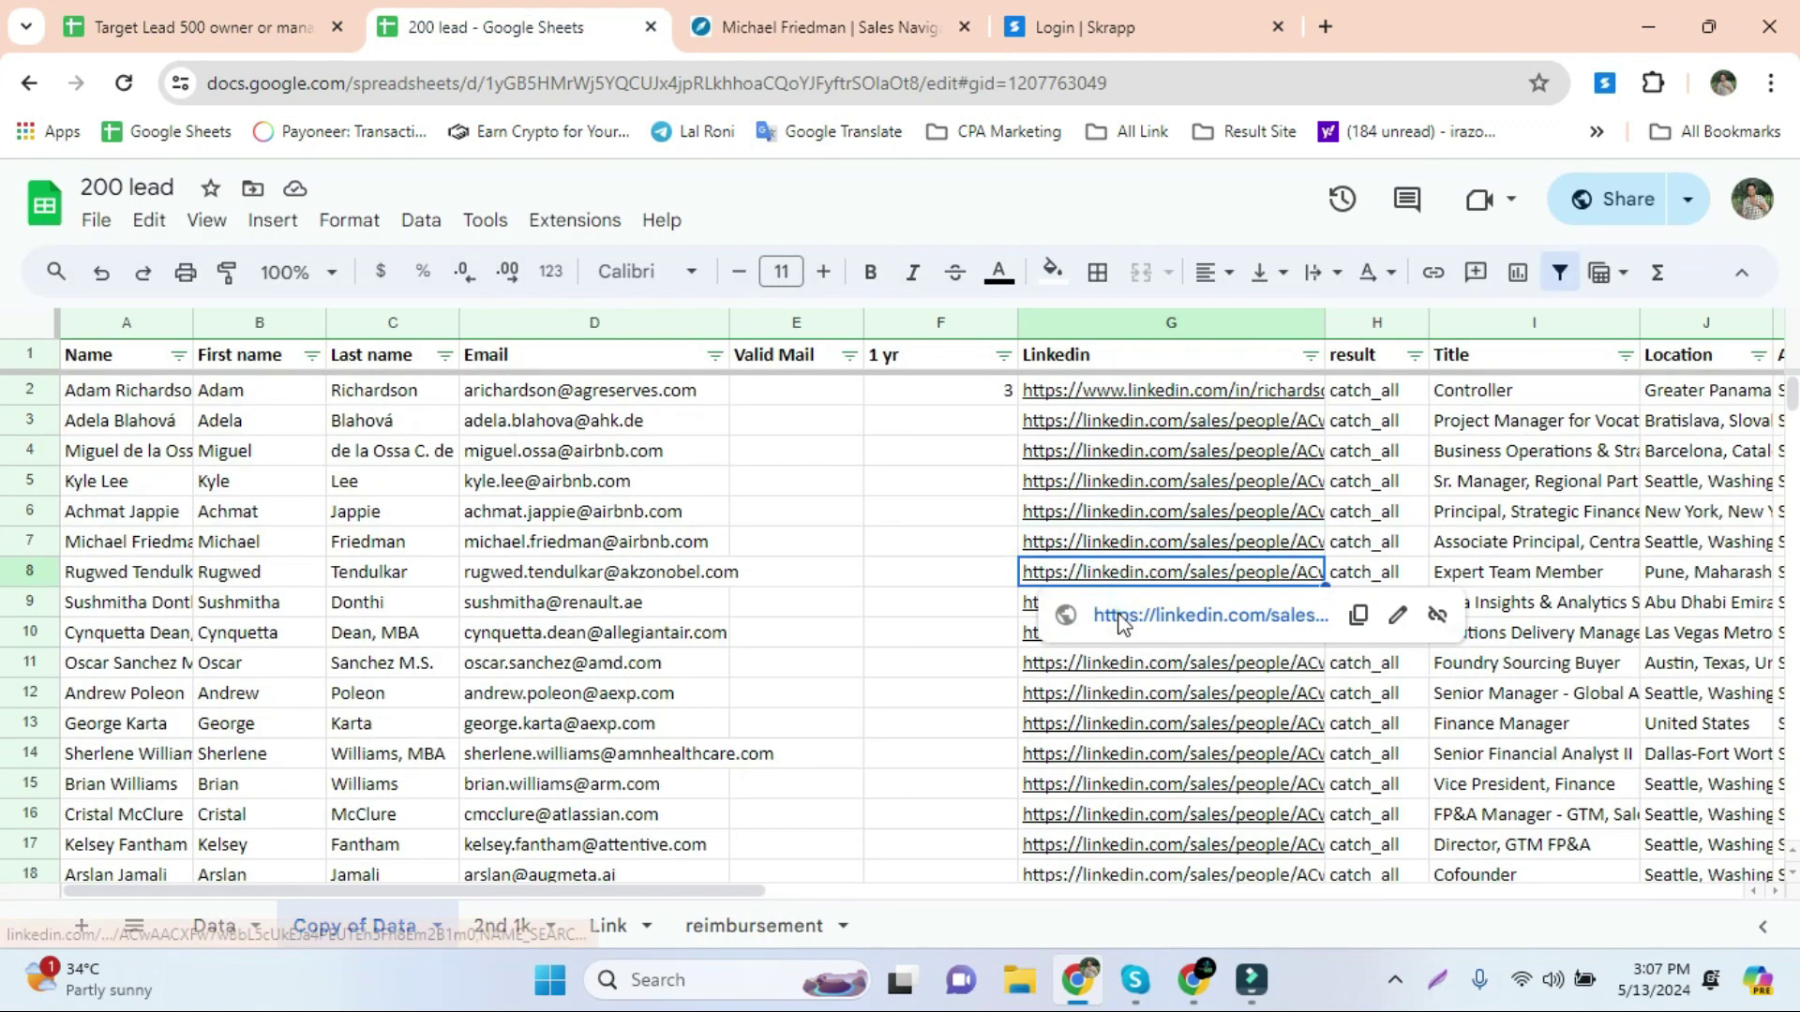
left_click(1115, 611)
left_click(1098, 26)
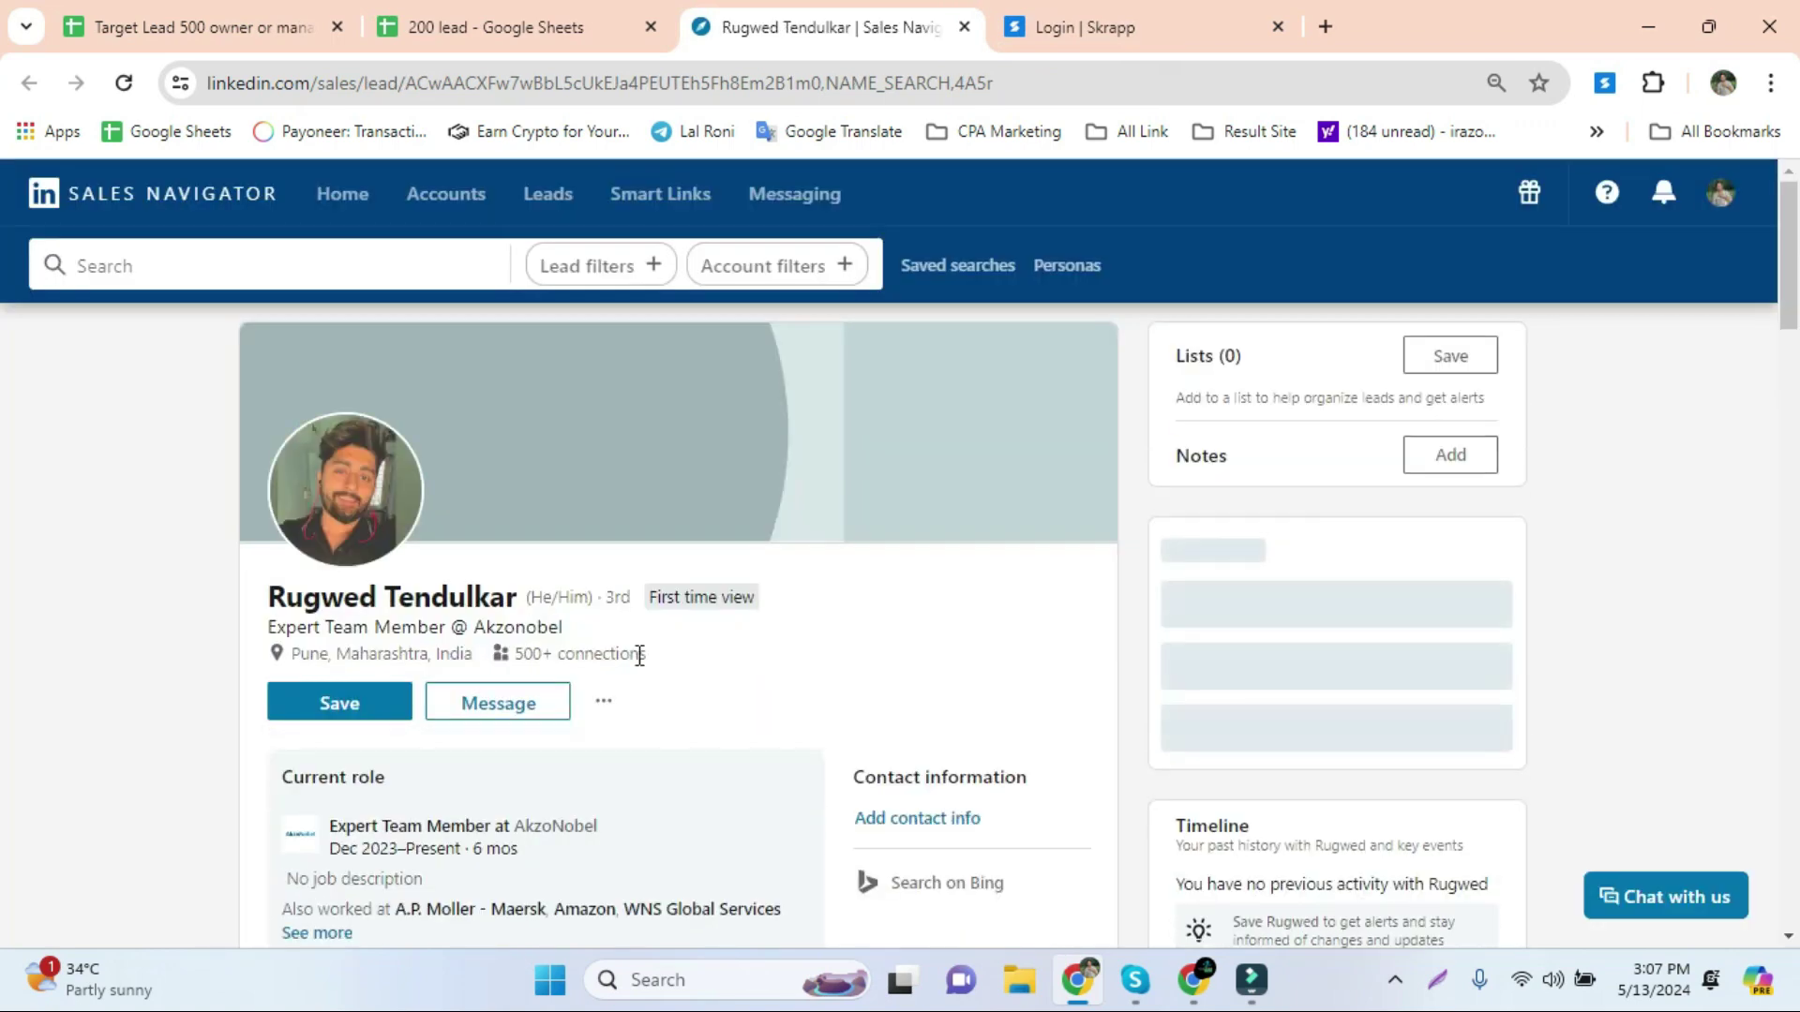
scroll(602, 679, "down", 15)
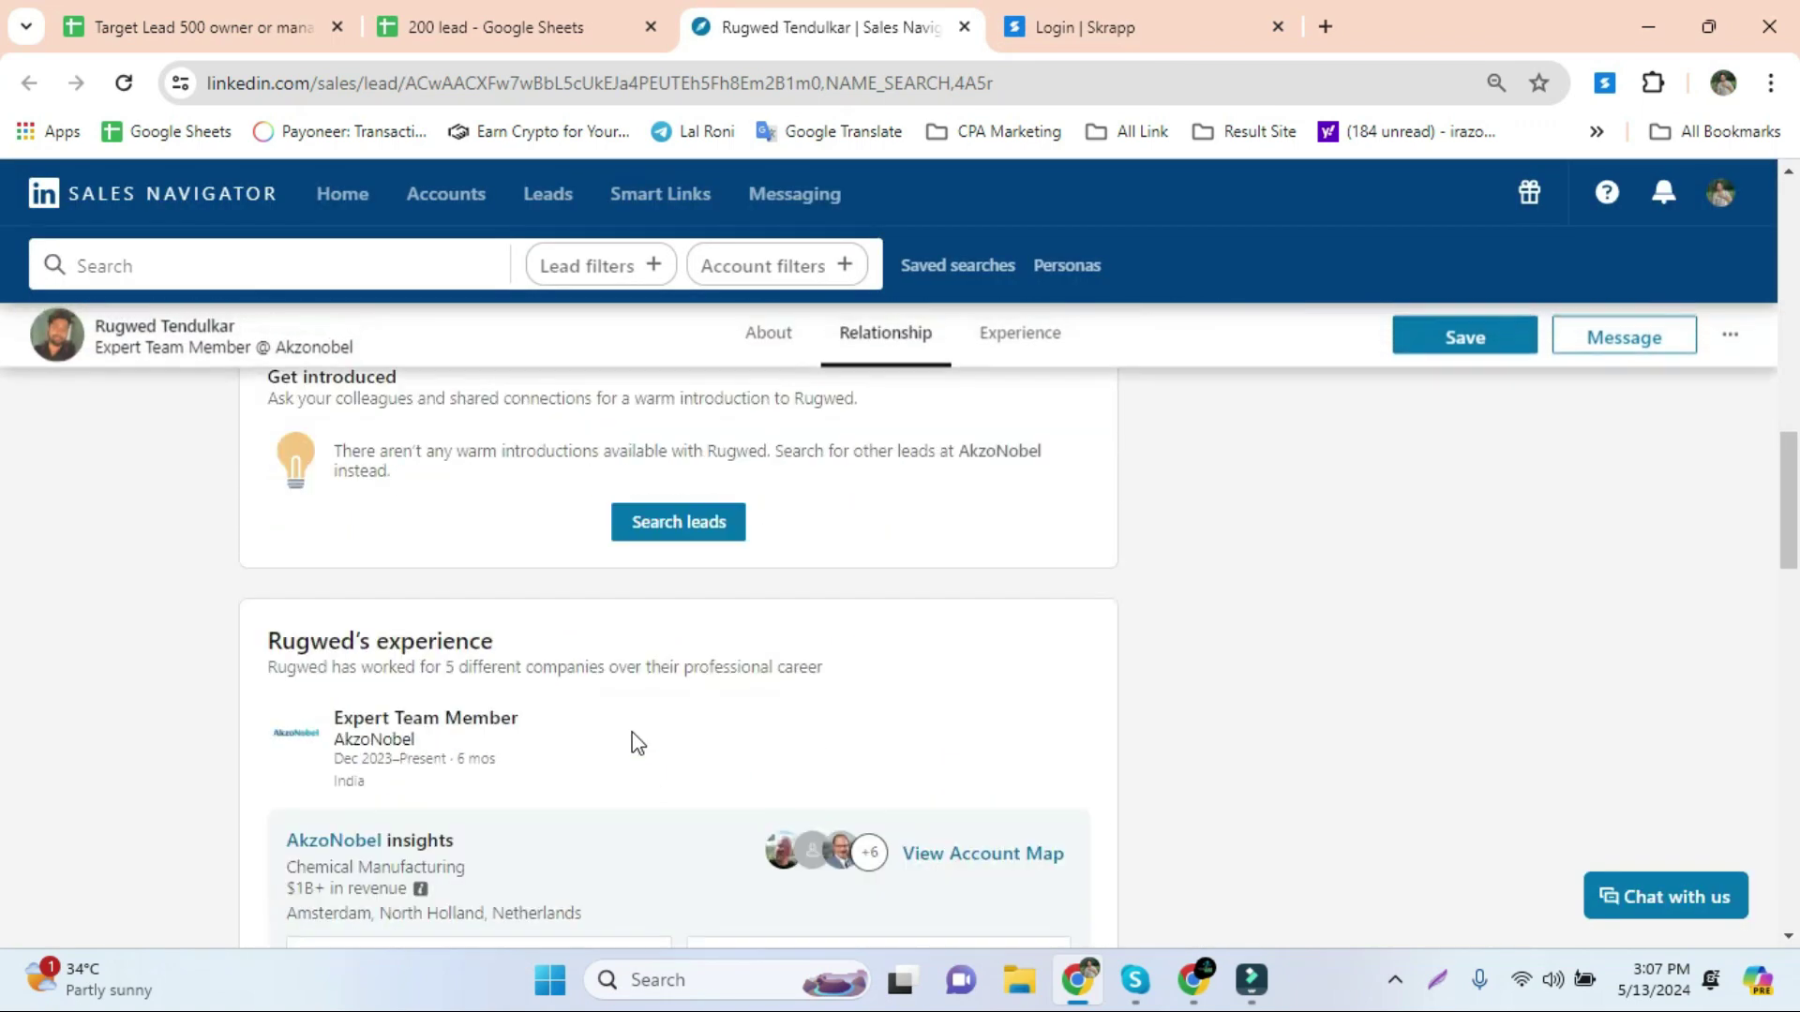
double_click(427, 775)
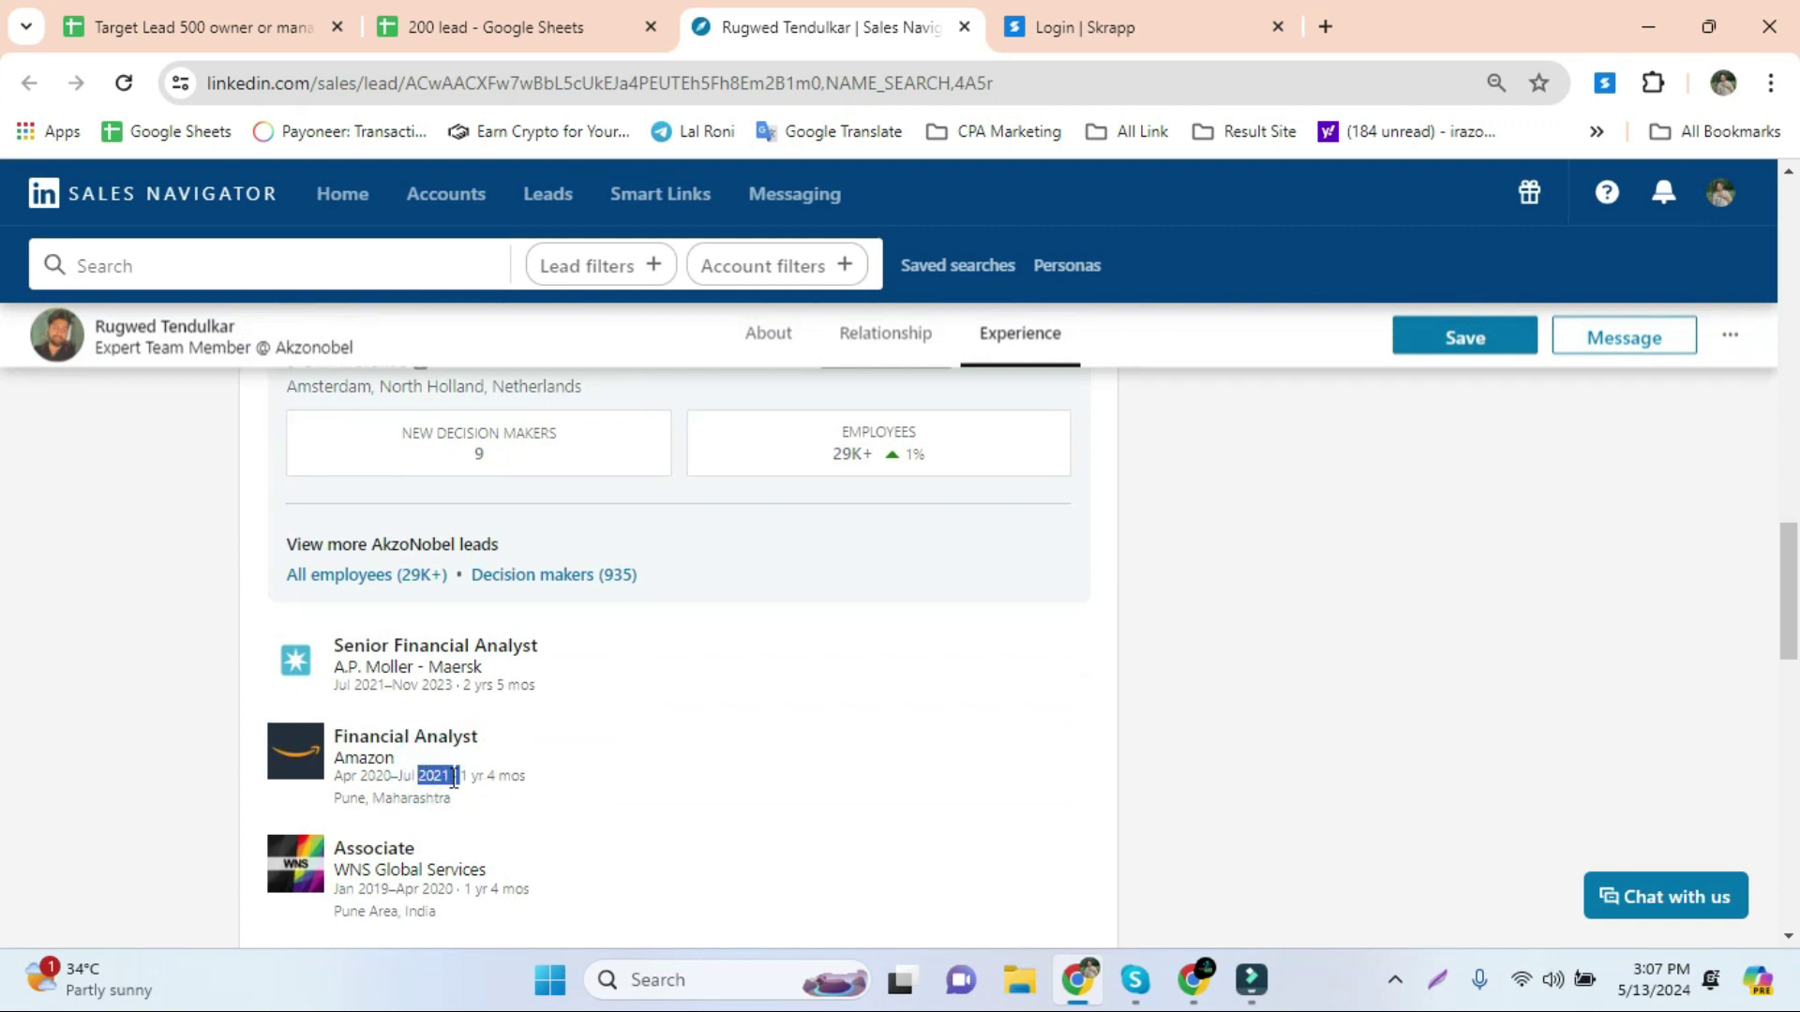
Copy the row 8 lead's public LinkedIn URL from the Sales Navigator profile
scroll(453, 778, "up", 15)
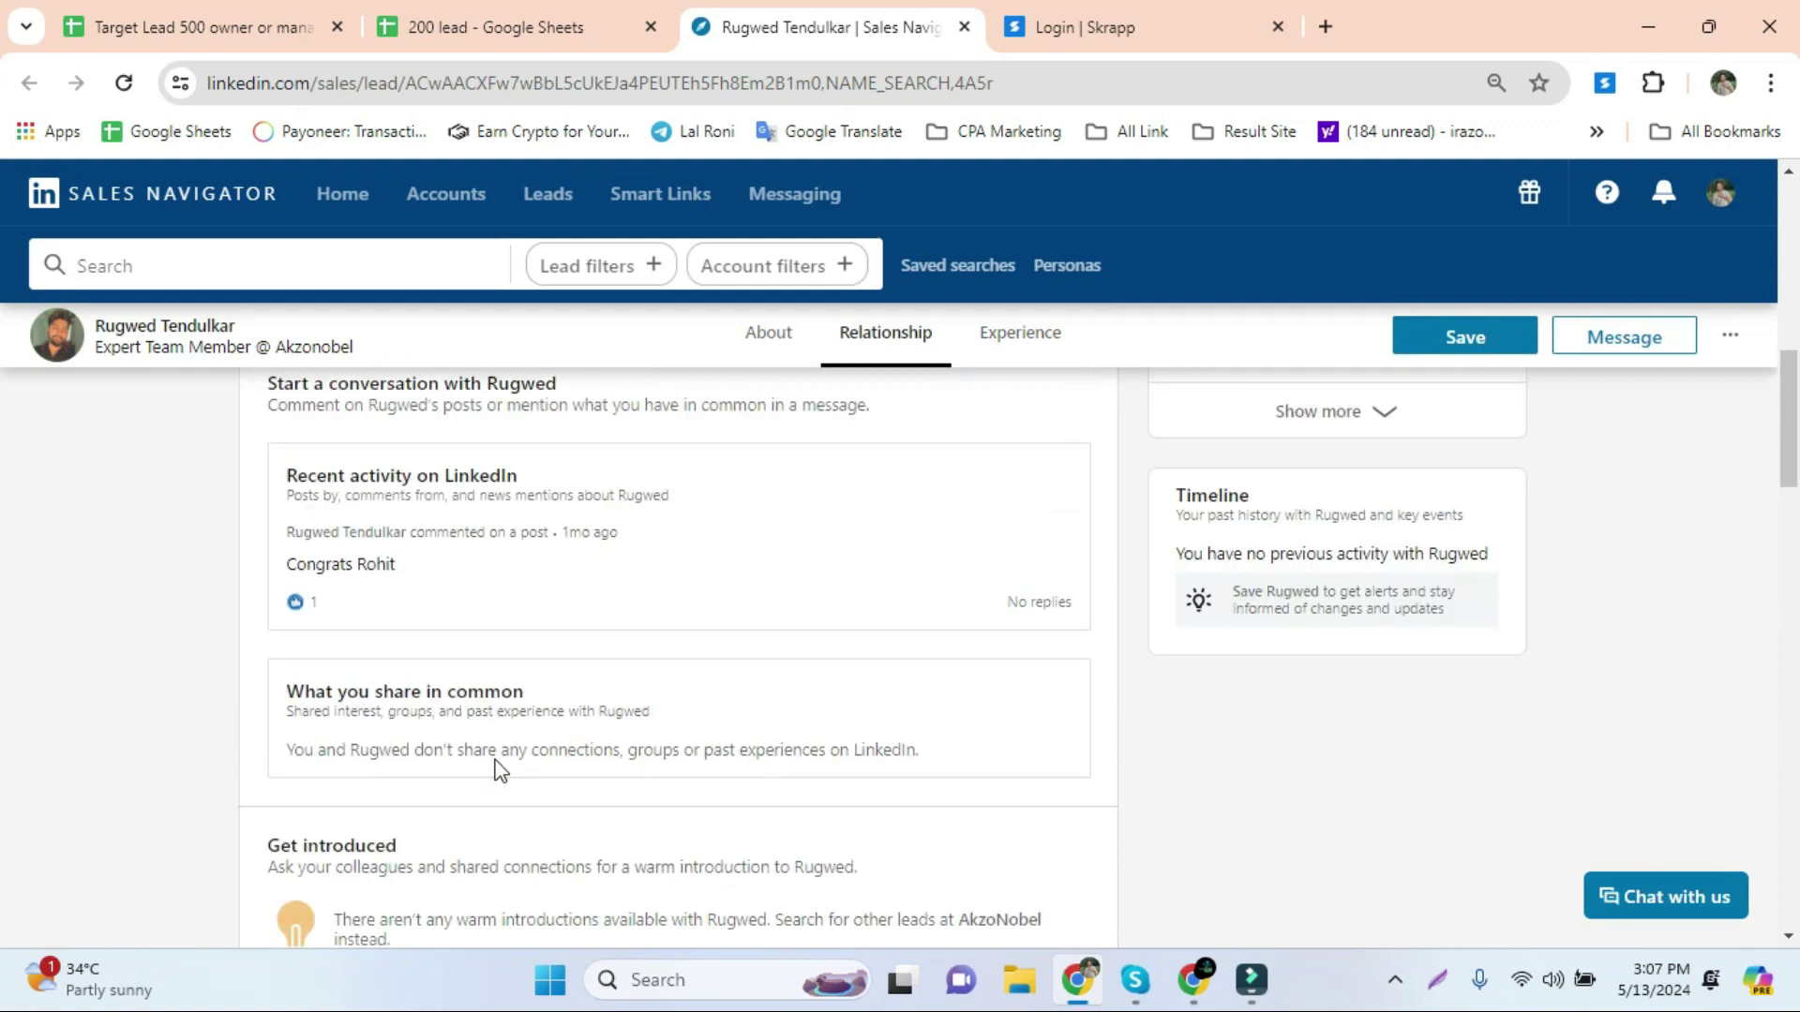
left_click(604, 438)
left_click(586, 628)
Enter 3 in the 1 yr column for row 8 and replace its Linkedin link with the copied public URL
left_click(506, 23)
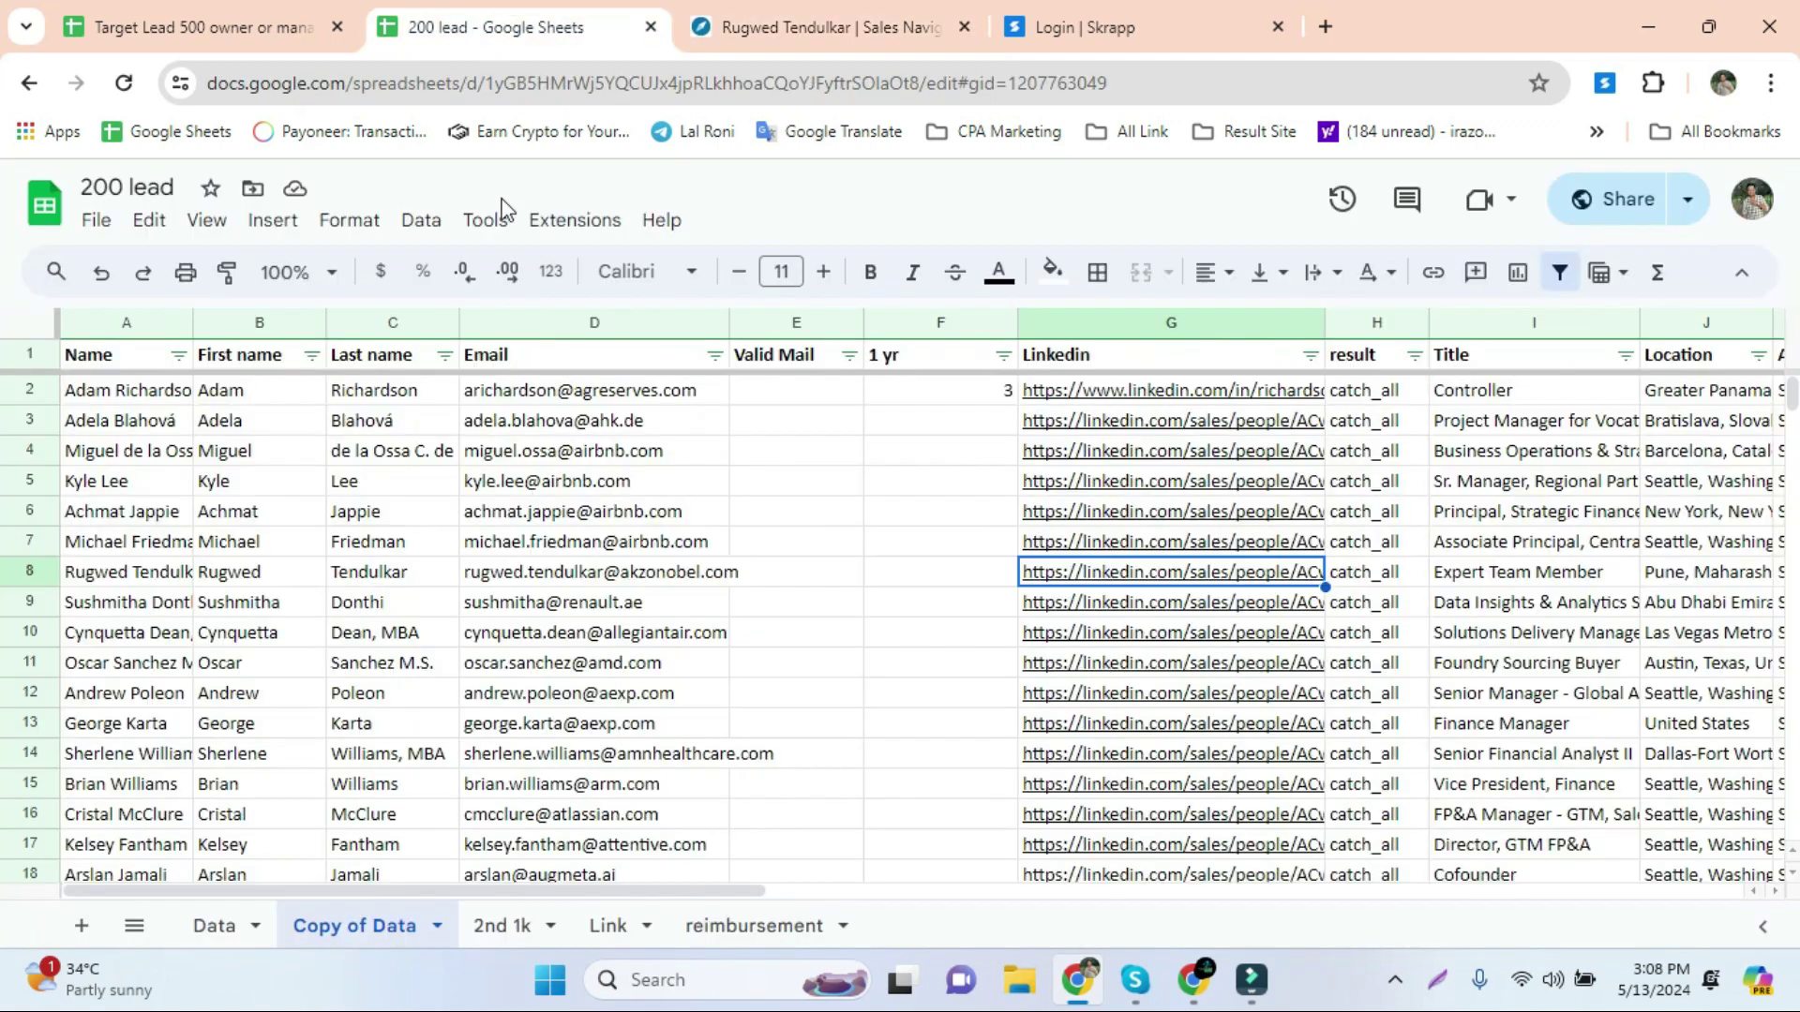
left_click(930, 571)
type("3")
left_click(1044, 576)
key("ctrl+v")
left_click(908, 572)
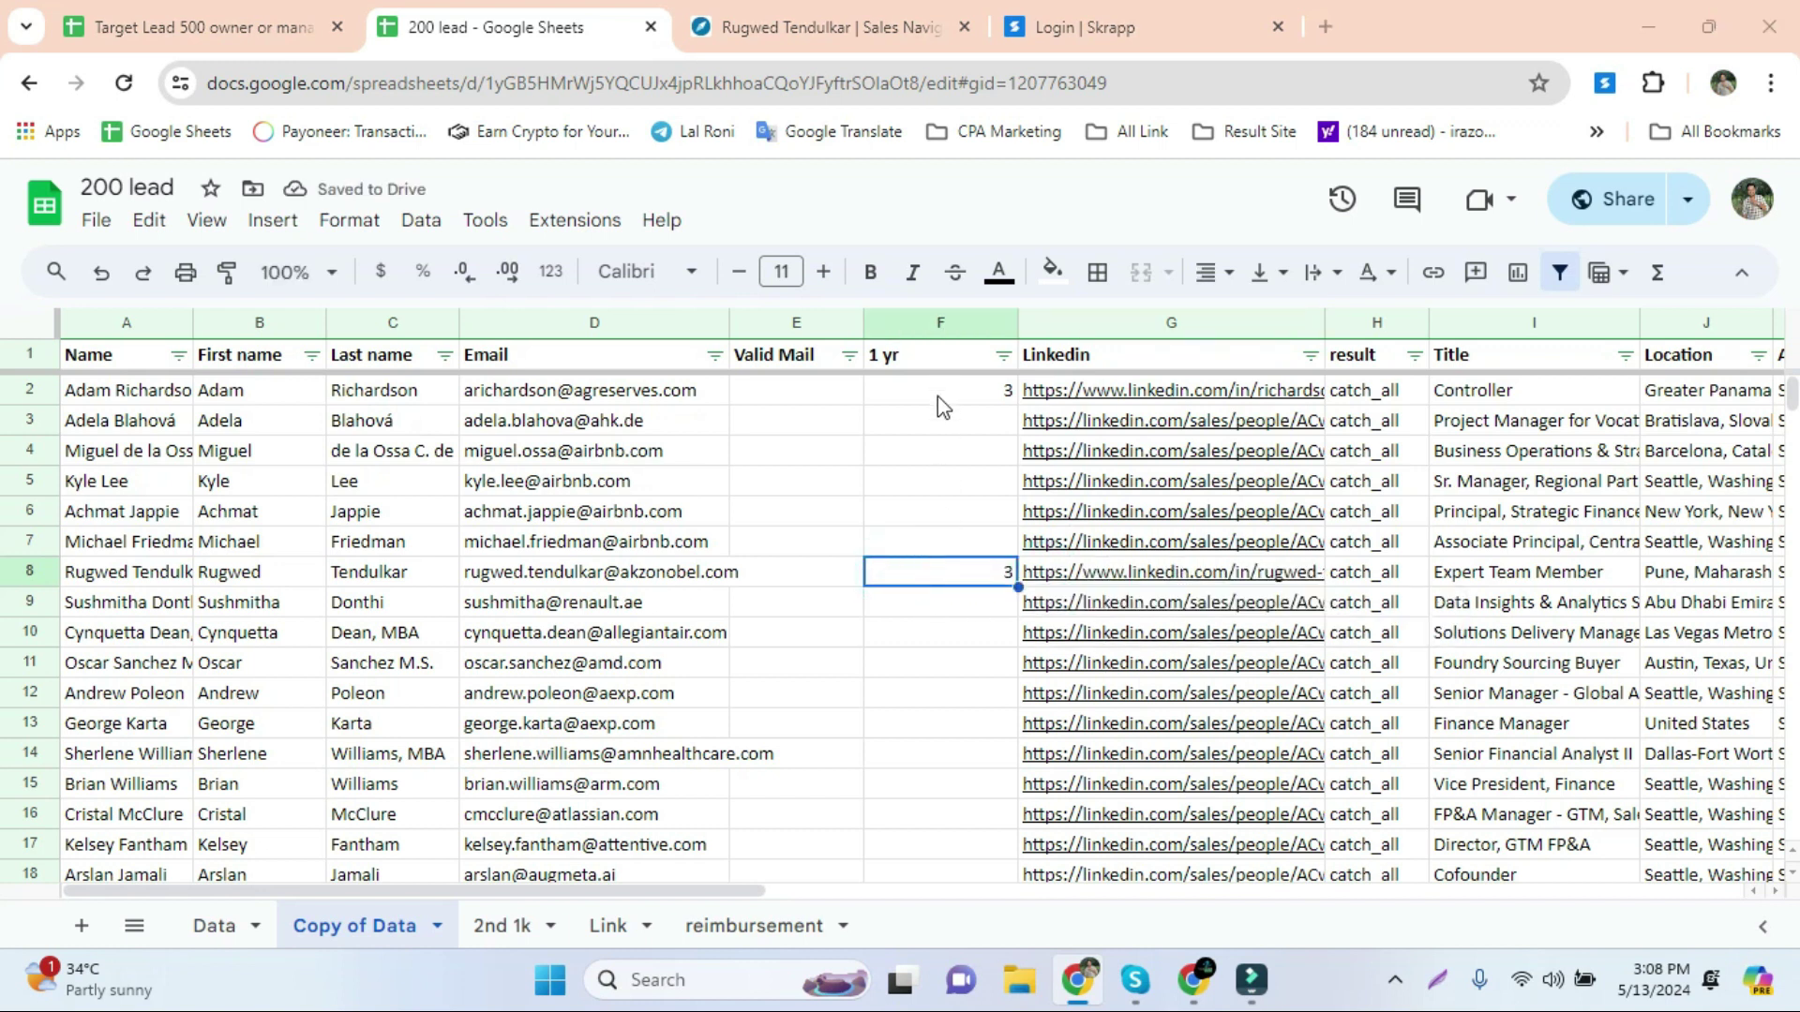
Recheck the row 8 lead's Amazon Financial Analyst title and dates against the years entered in the lead sheet
left_click(812, 28)
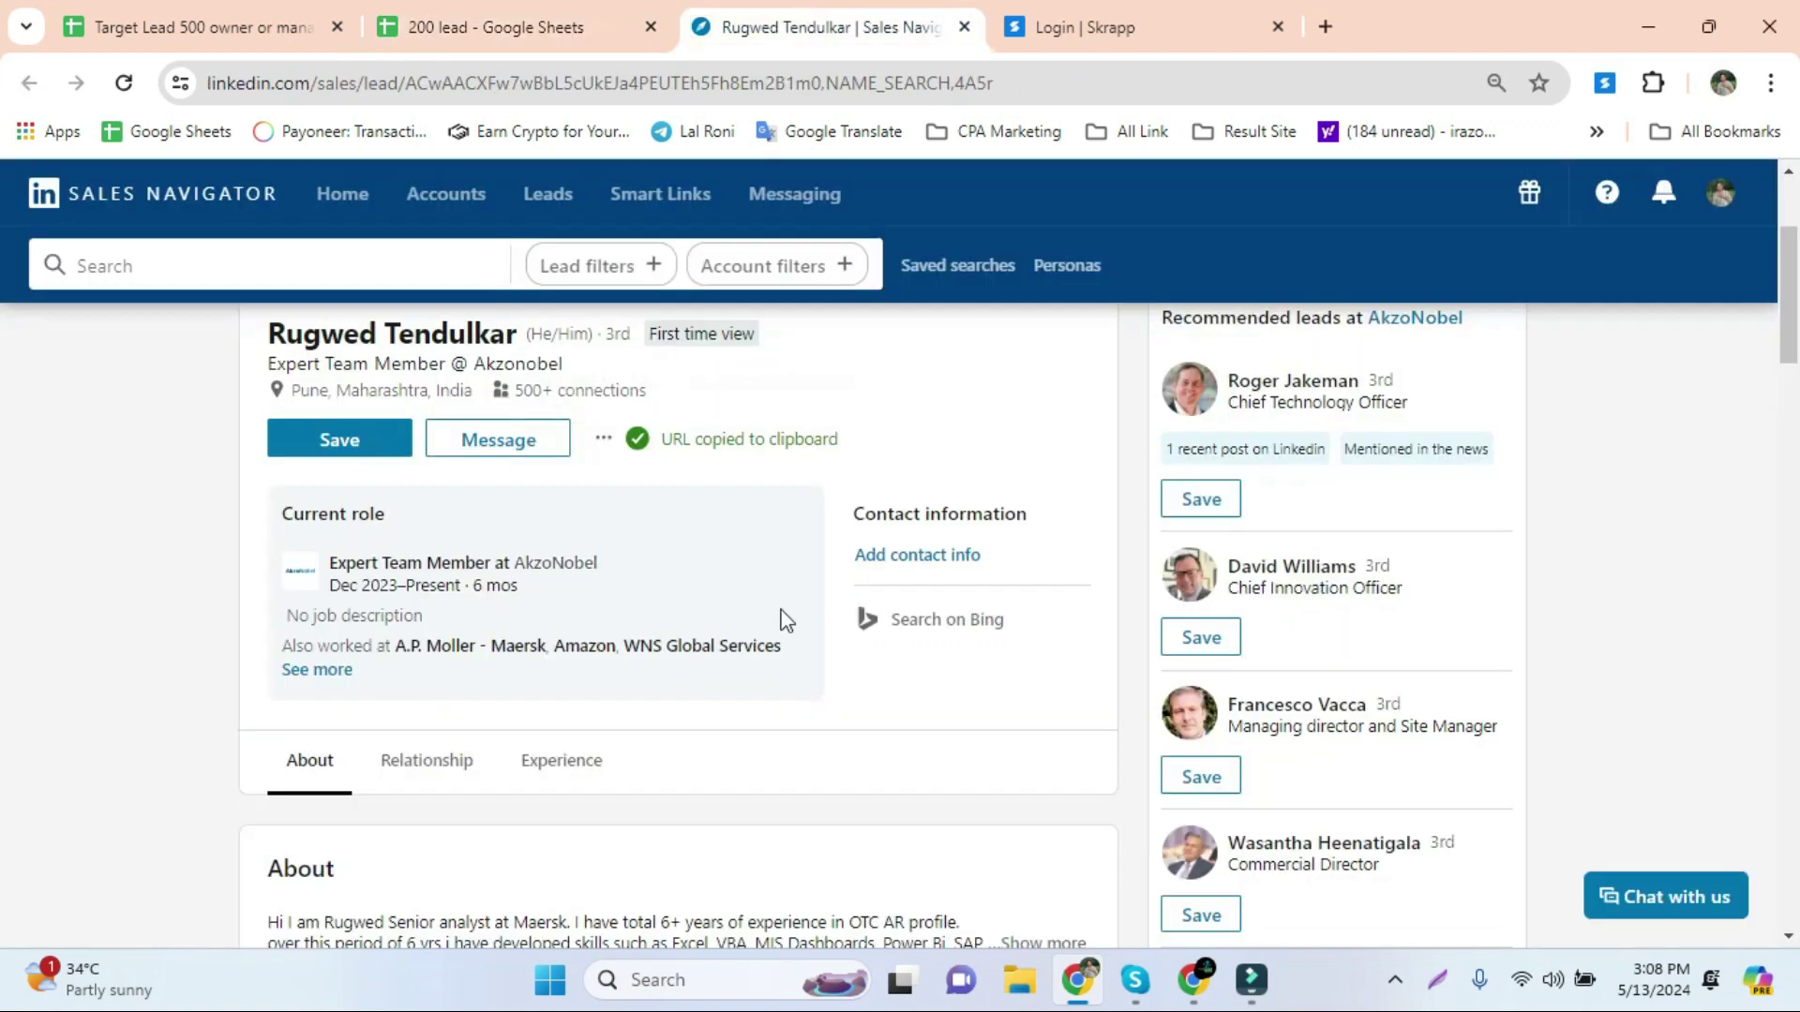
left_click(540, 24)
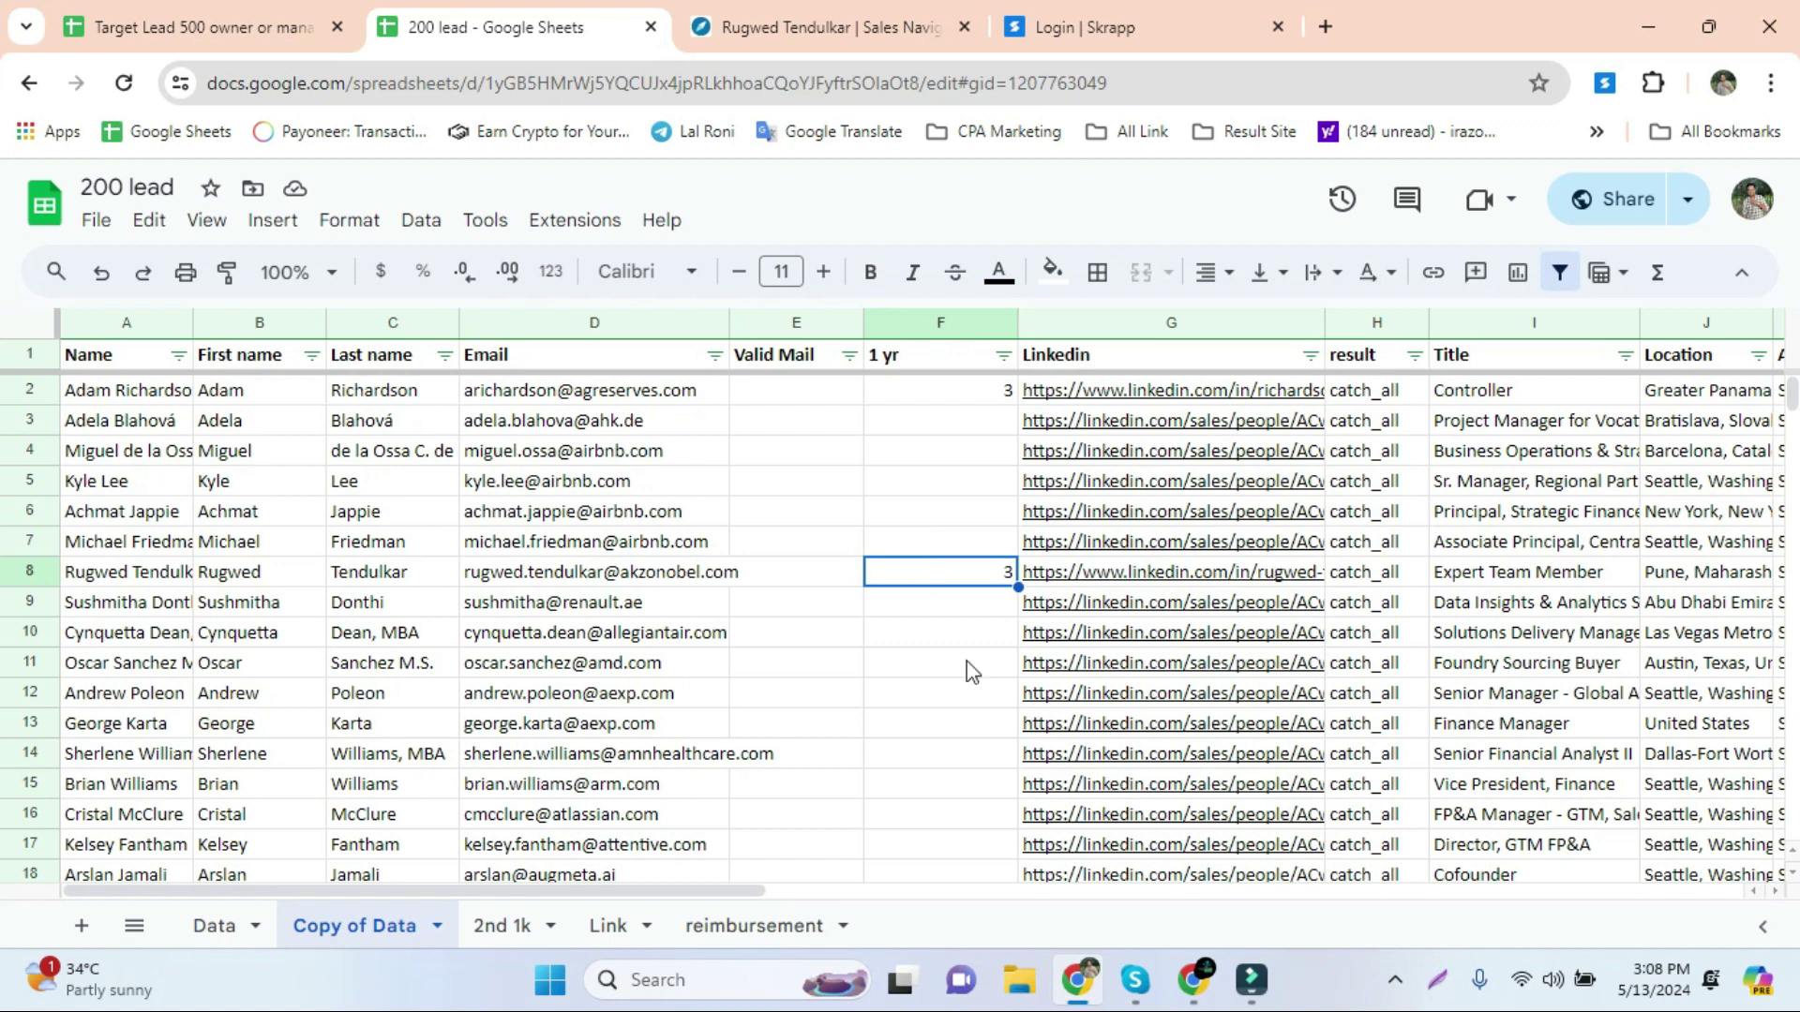
left_click(802, 19)
scroll(413, 761, "down", 15)
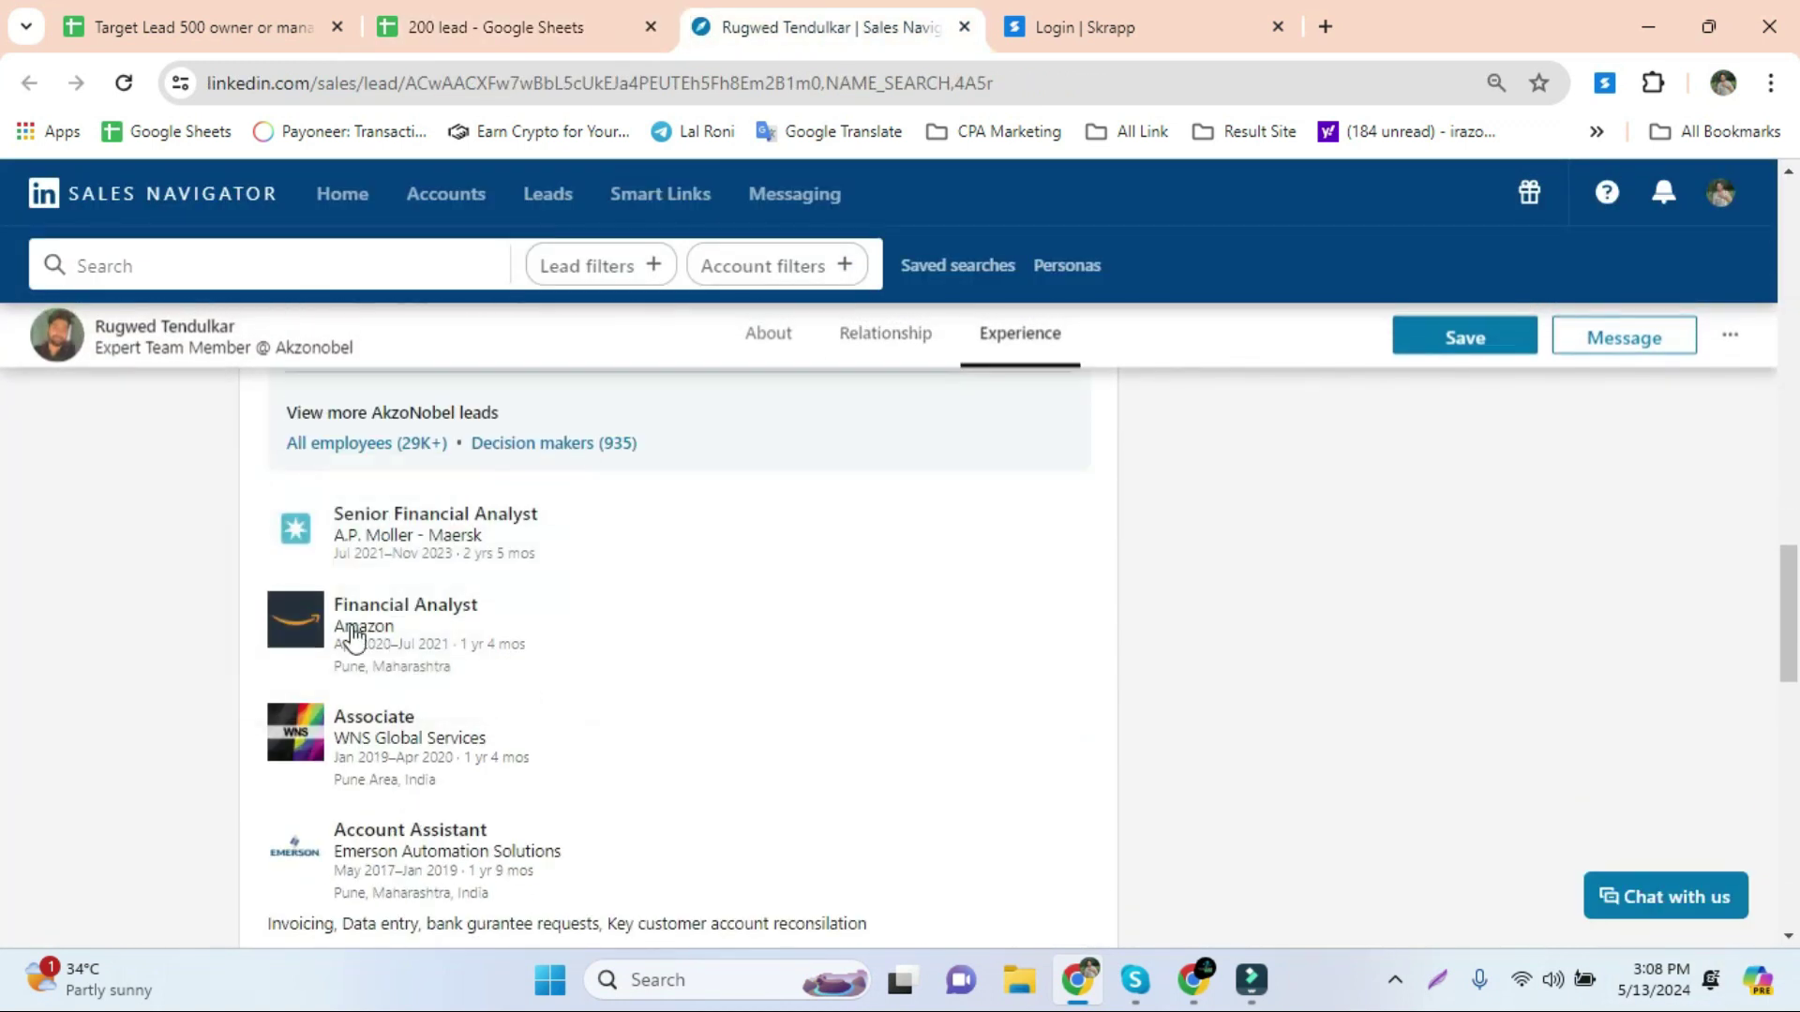
left_click_drag(339, 599, 499, 600)
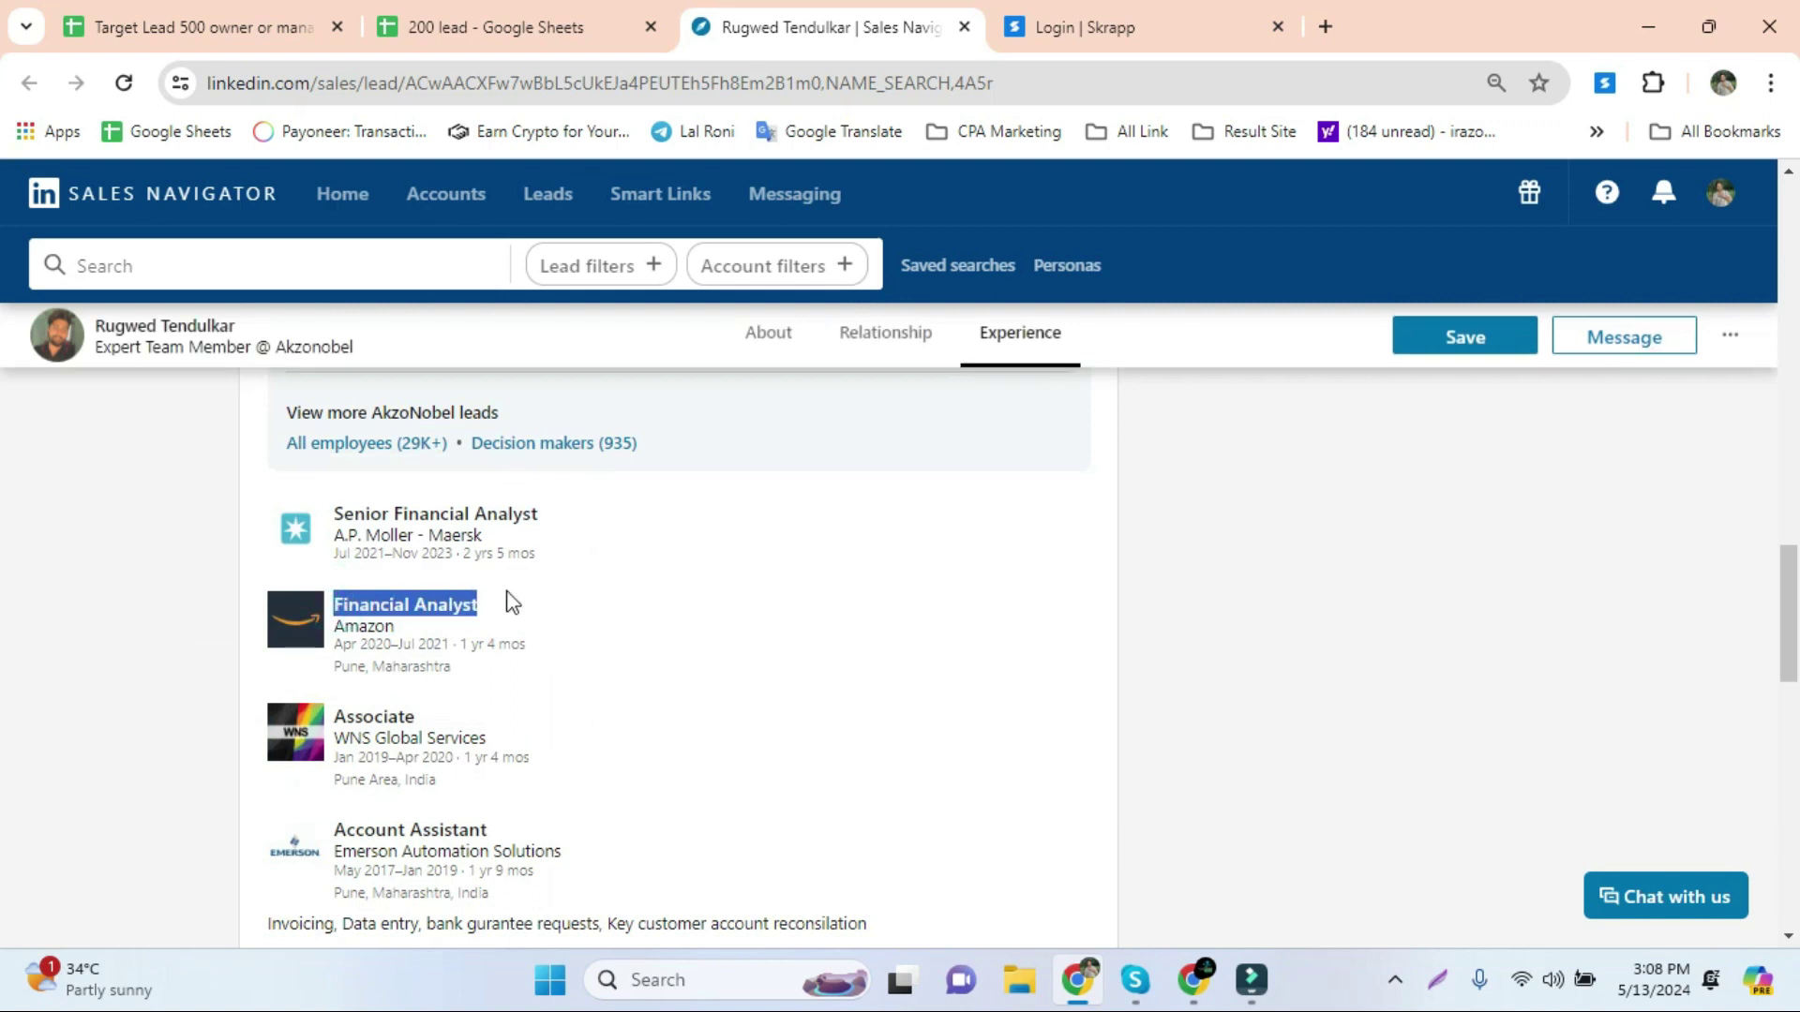
left_click(508, 597)
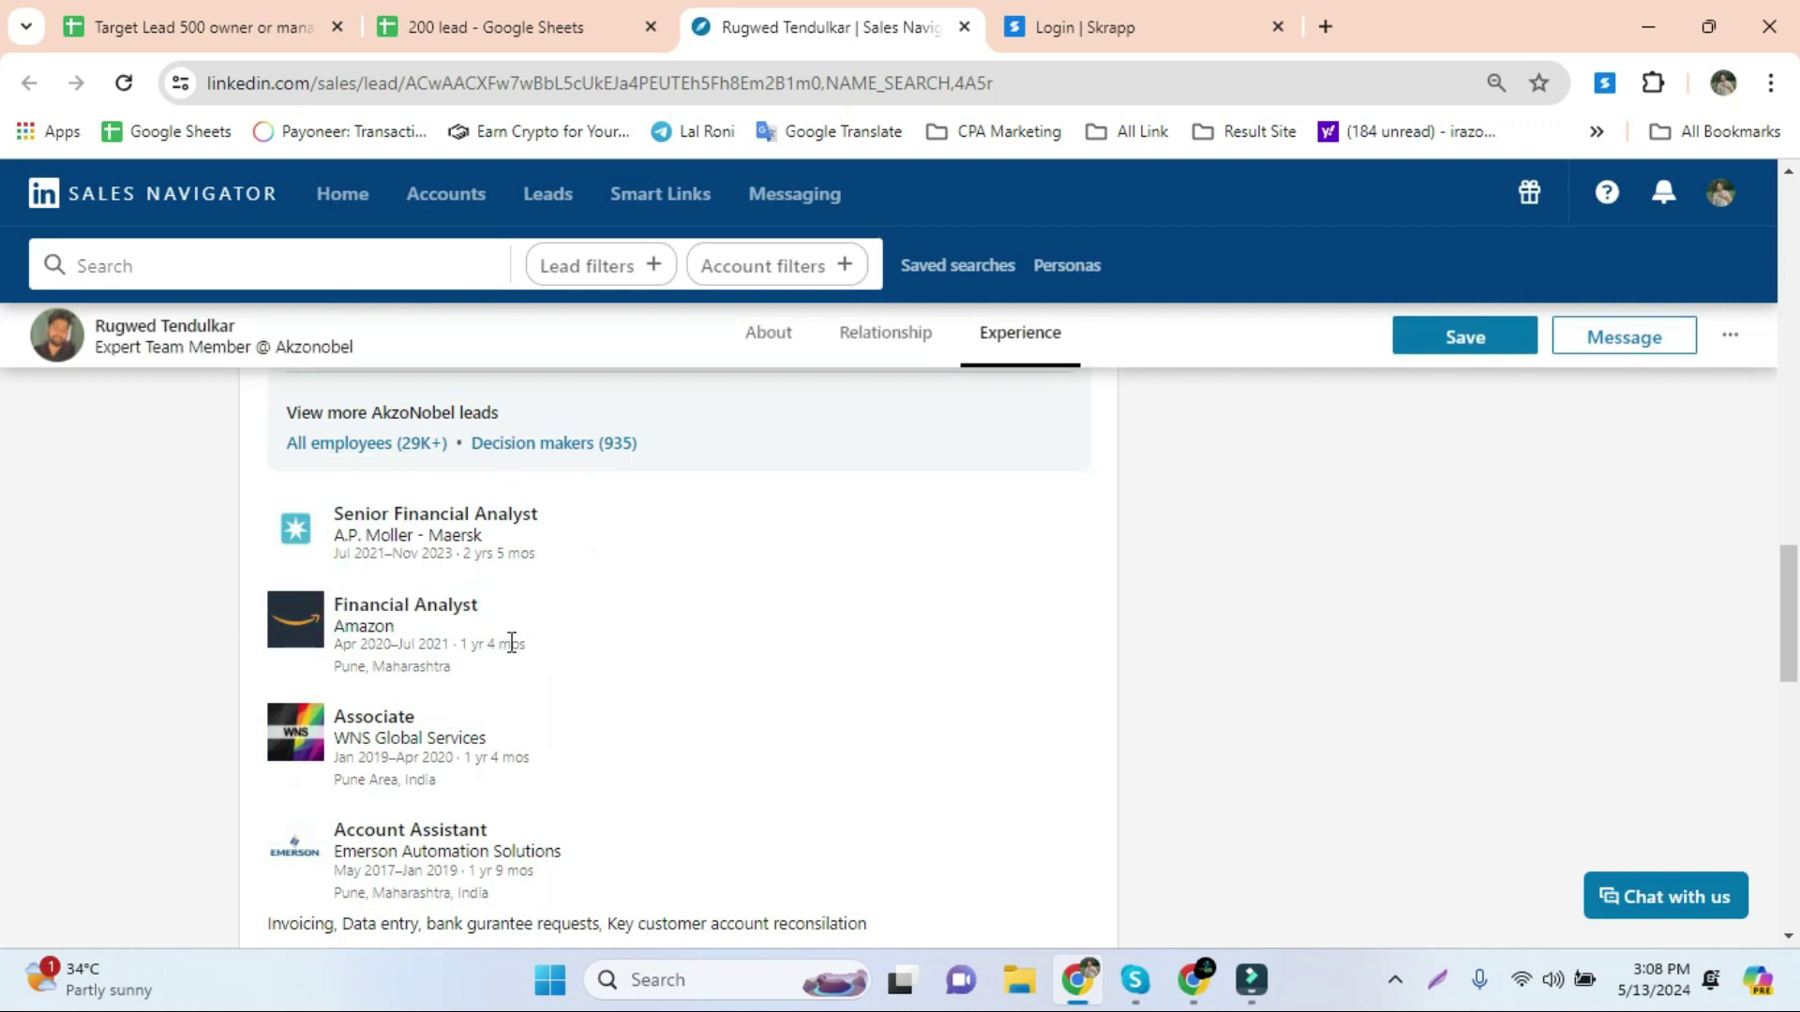
double_click(362, 644)
key("ctrl+shift+Tab")
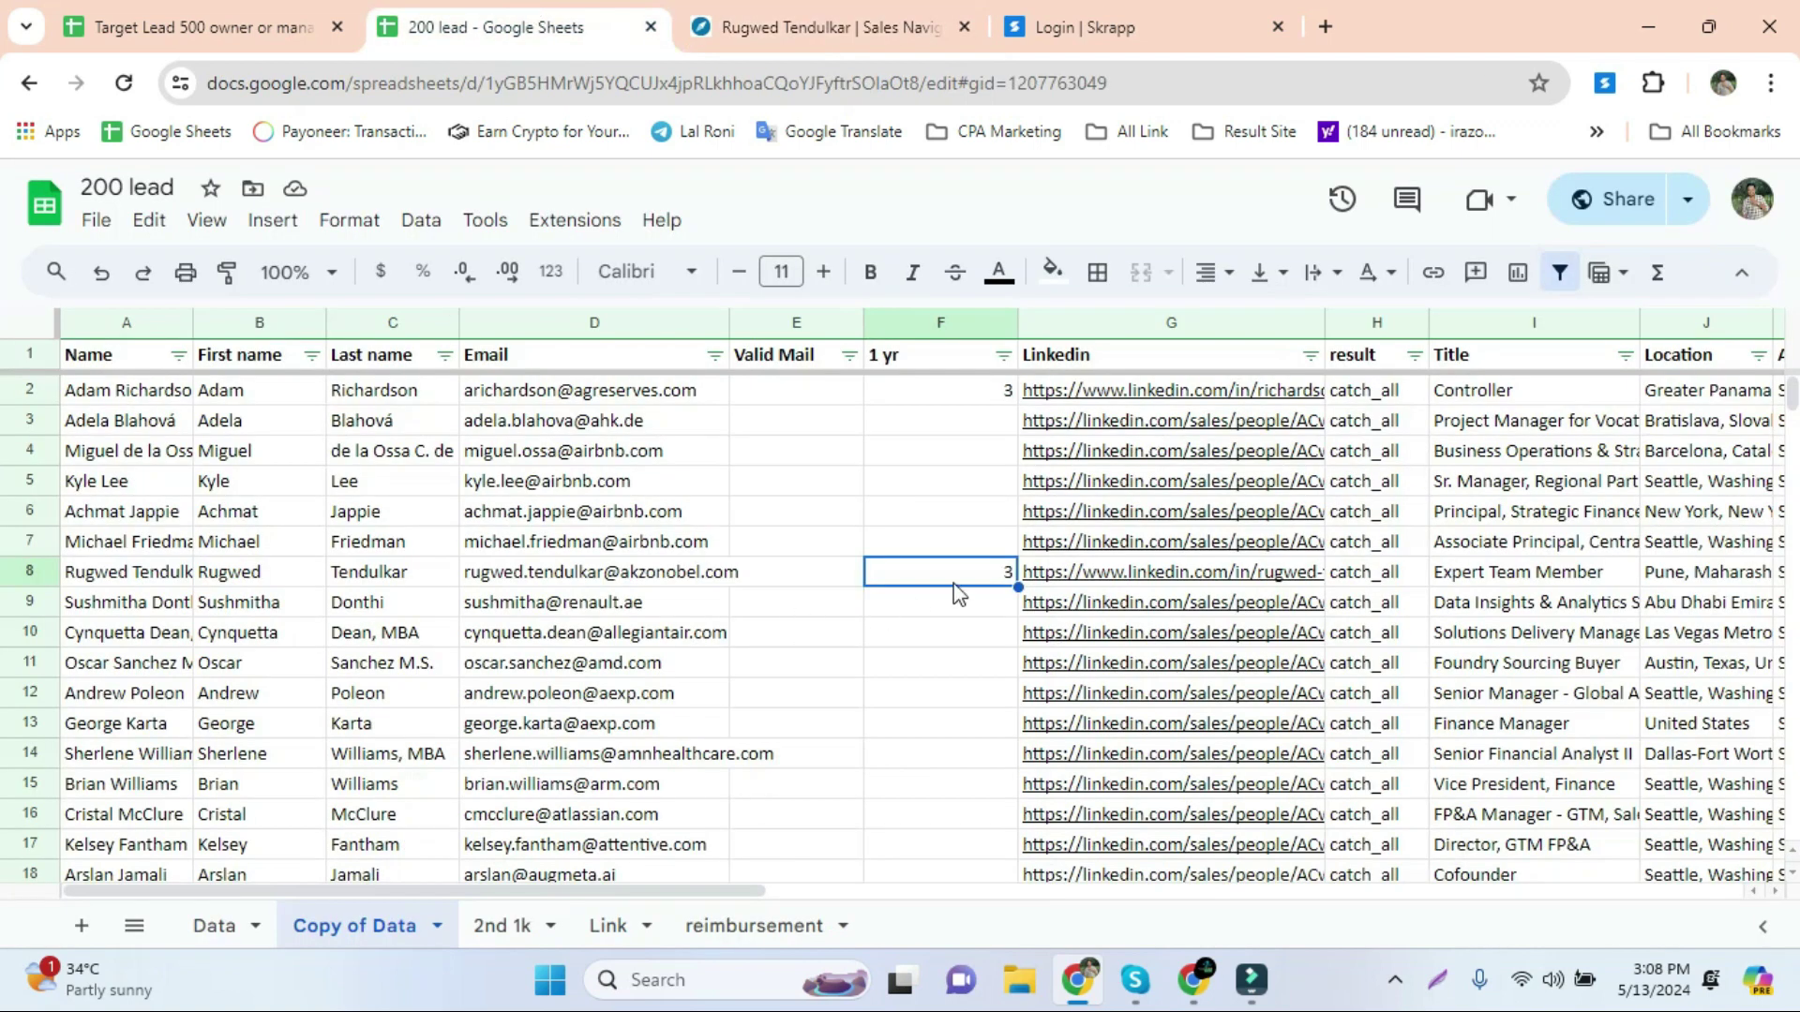
left_click(801, 5)
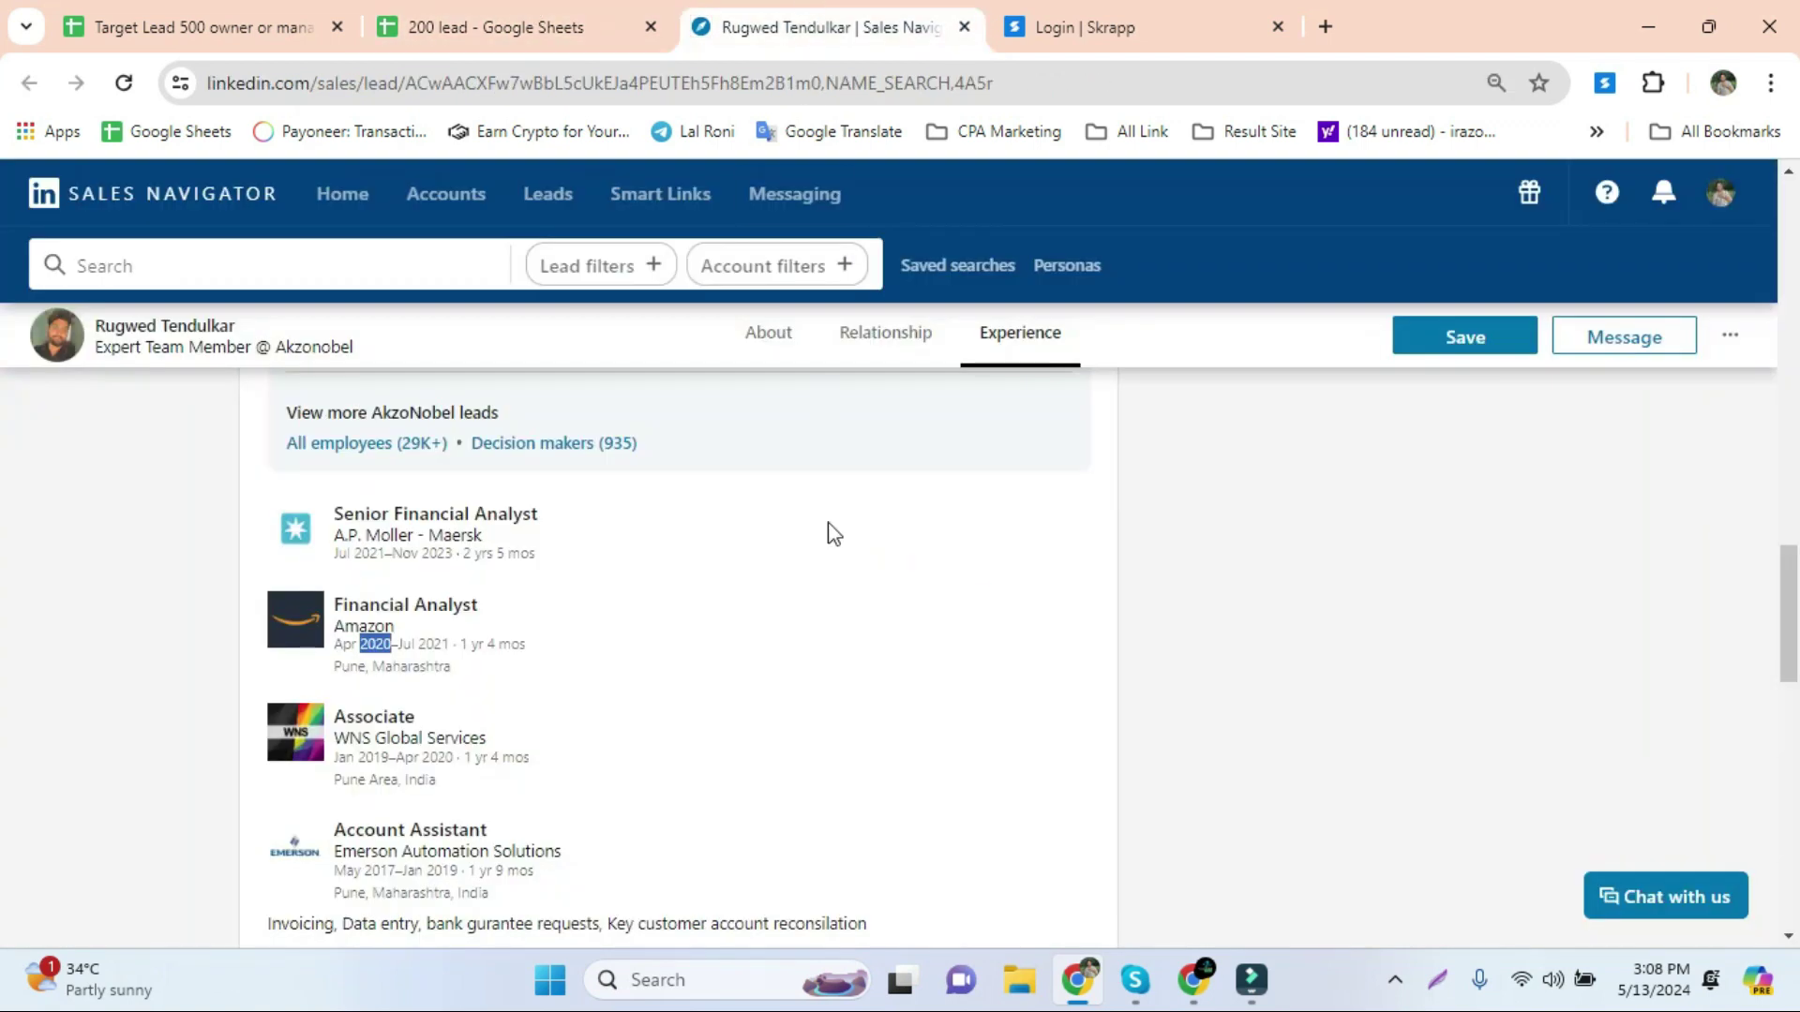
left_click(604, 4)
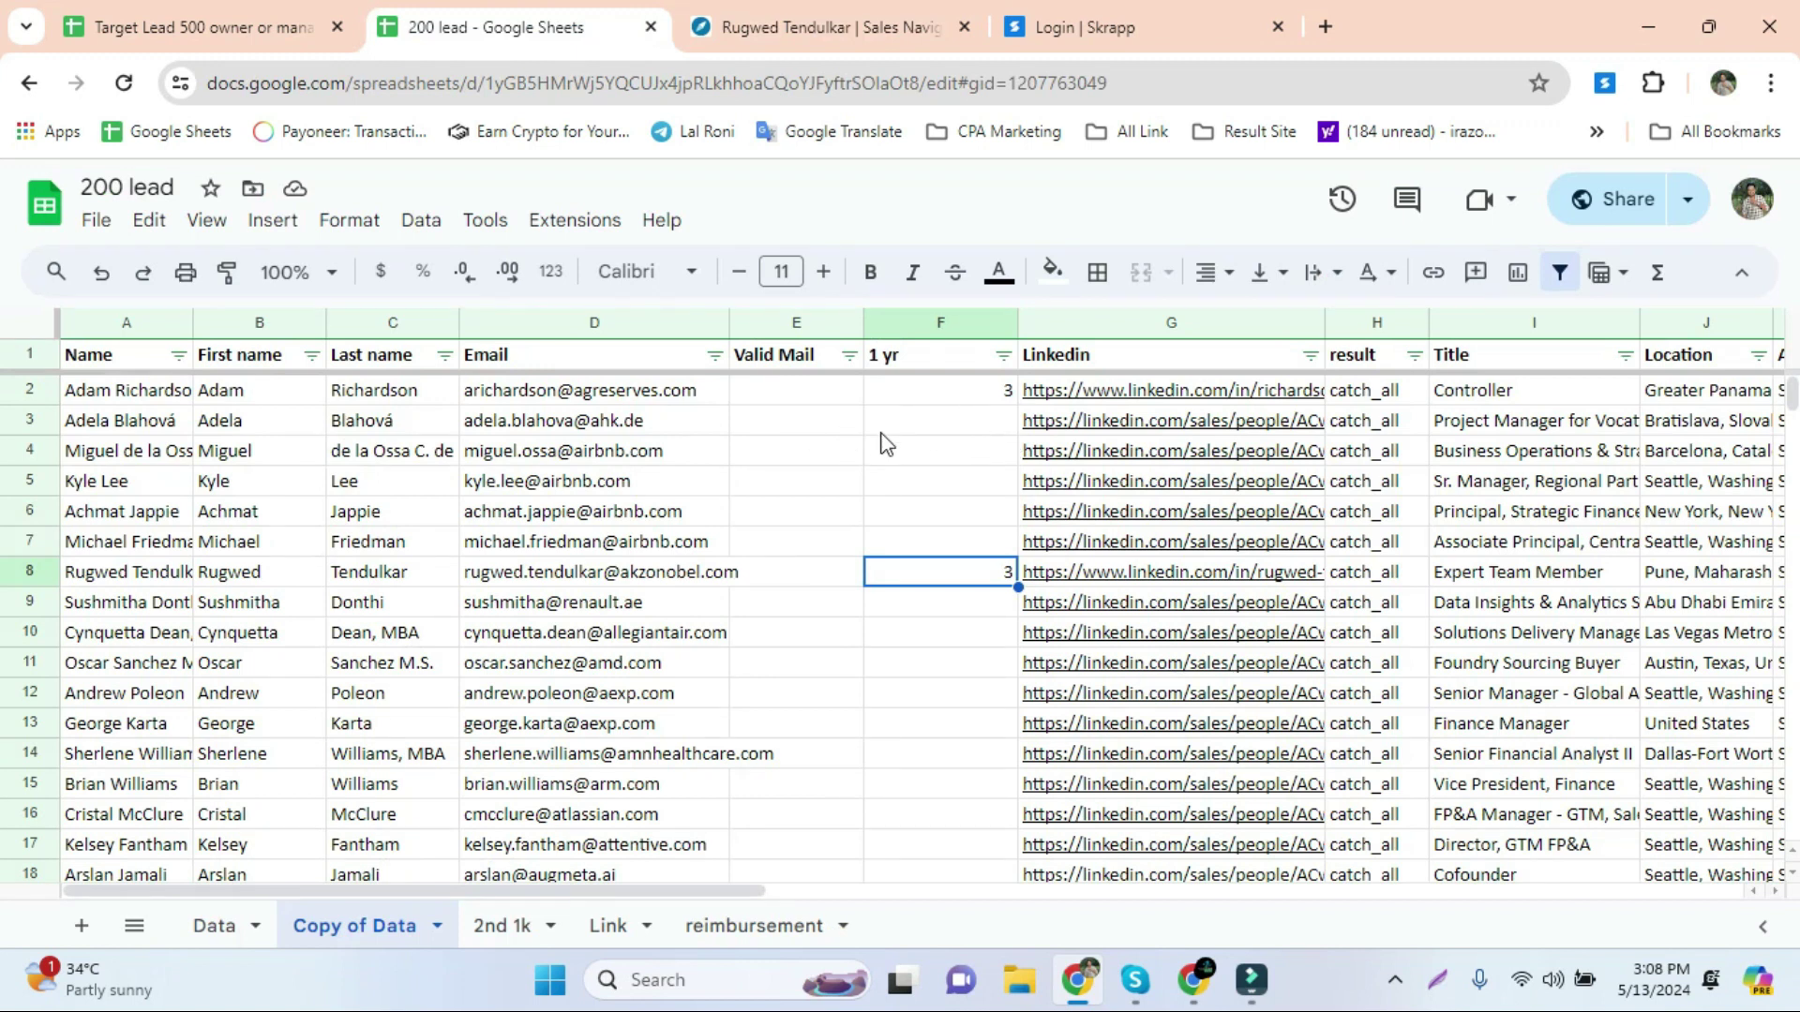
Delete rows 3 through 7 from the lead sheet
left_click_drag(882, 433, 924, 557)
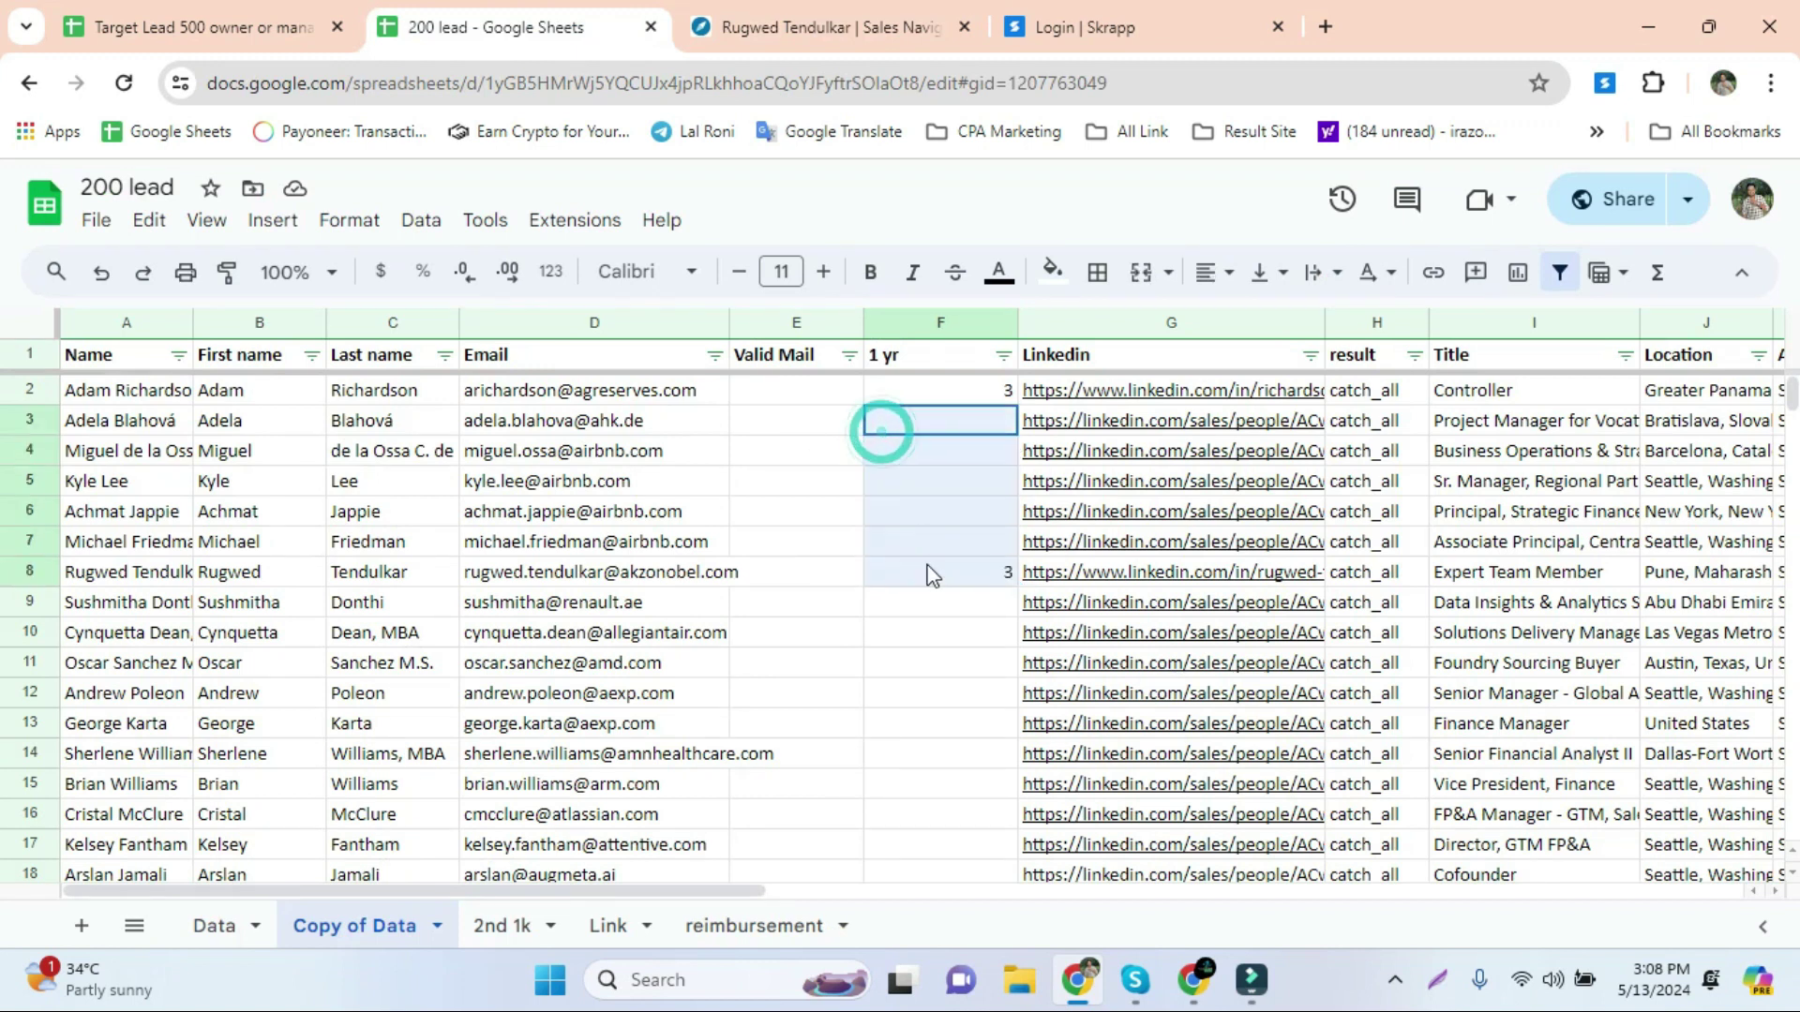
right_click(927, 553)
left_click(996, 631)
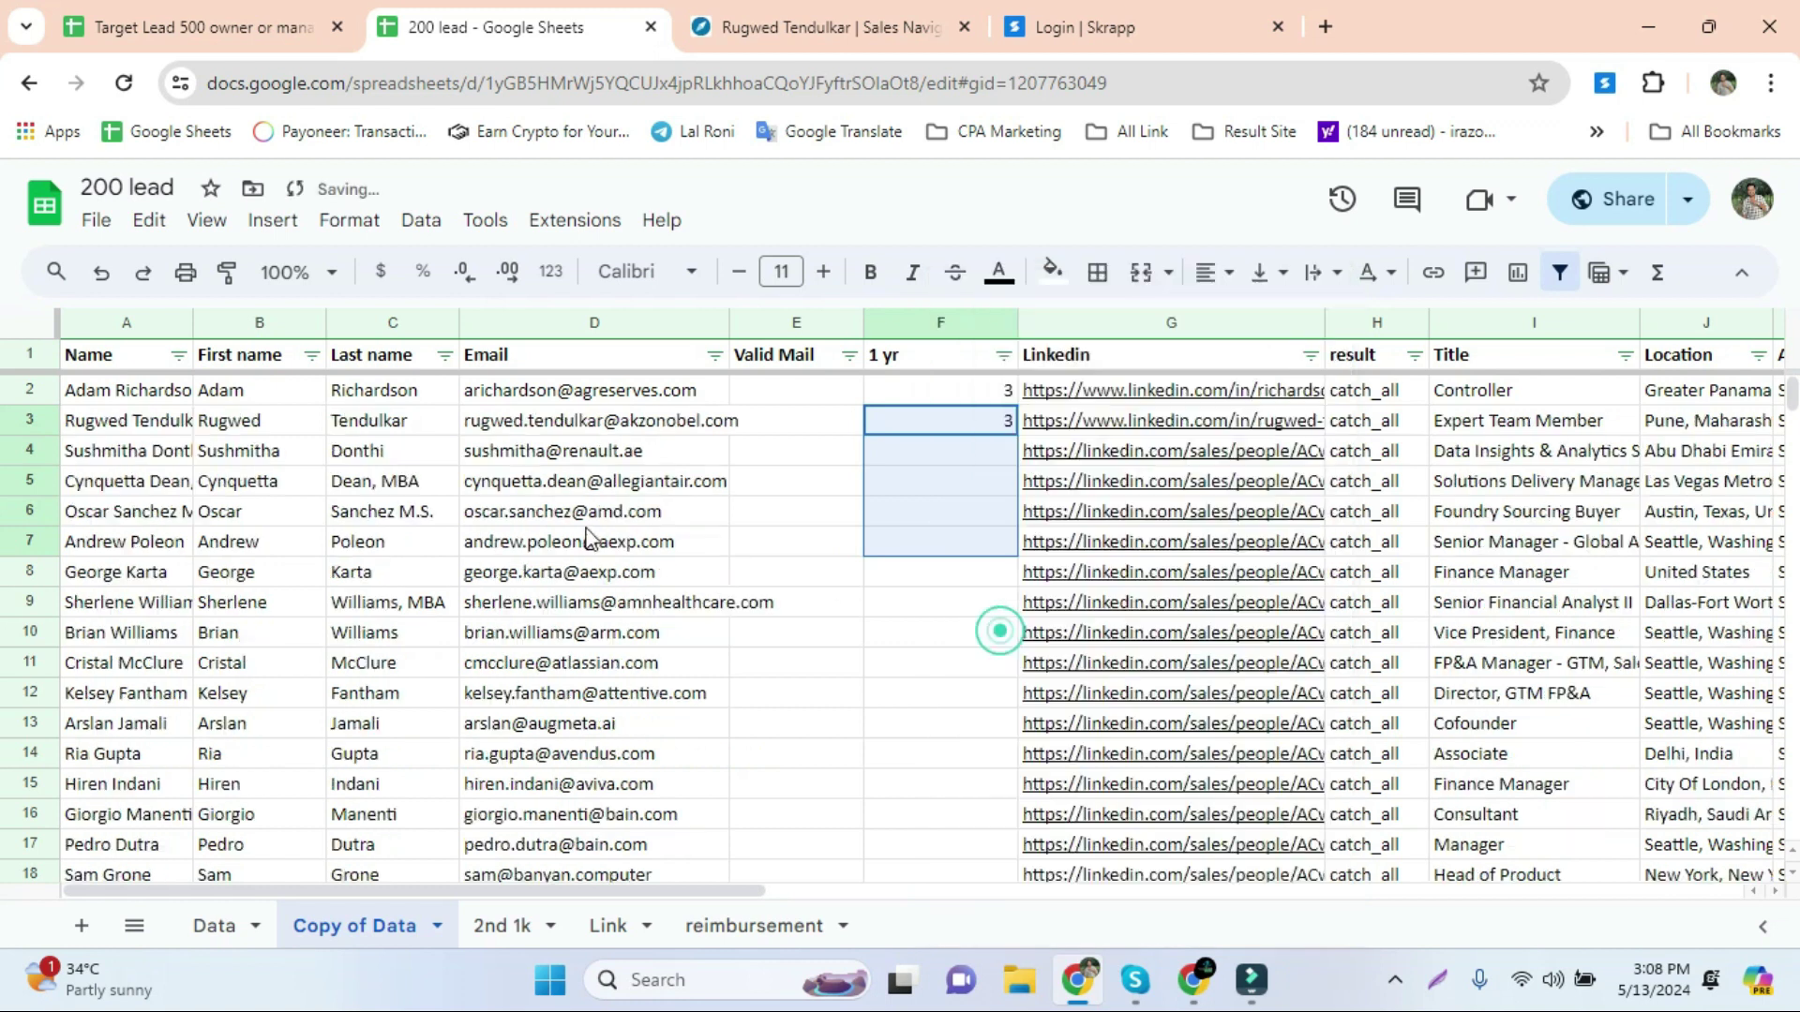
Open the row 4 lead's profile in place of the previous one and check the end date of the Amazon Financial Analyst role
left_click(975, 452)
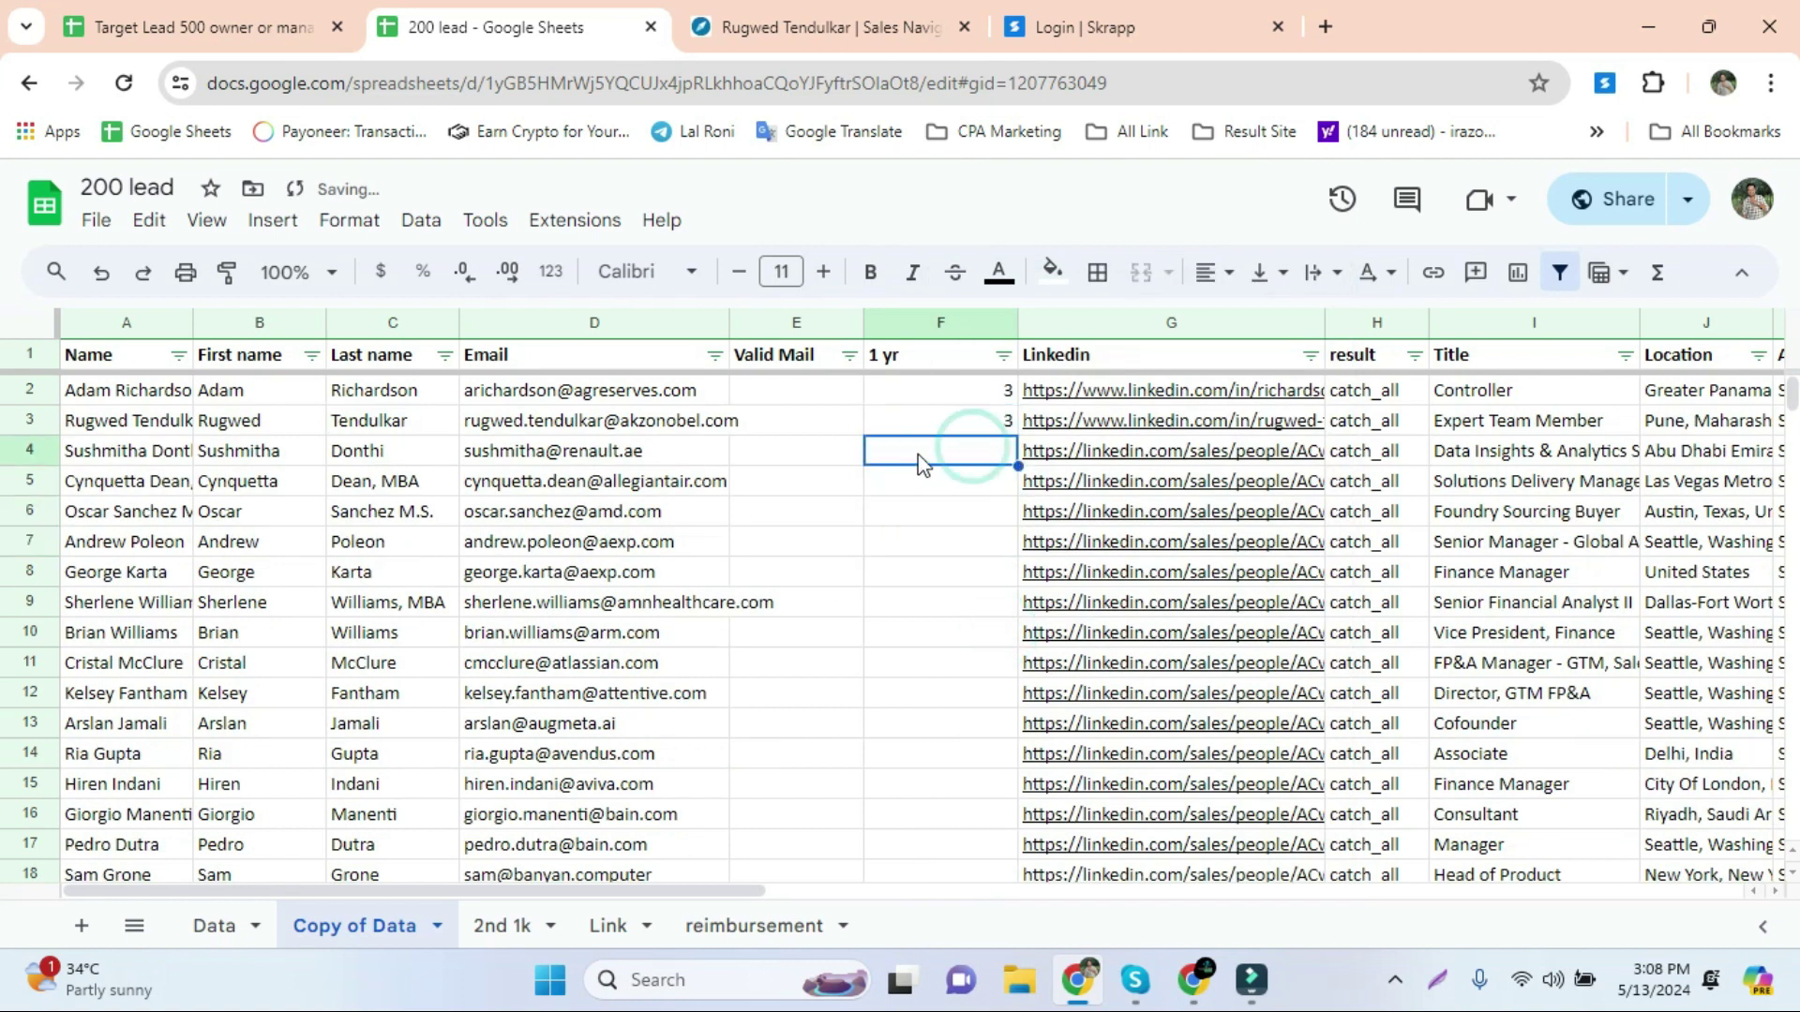
left_click(1137, 497)
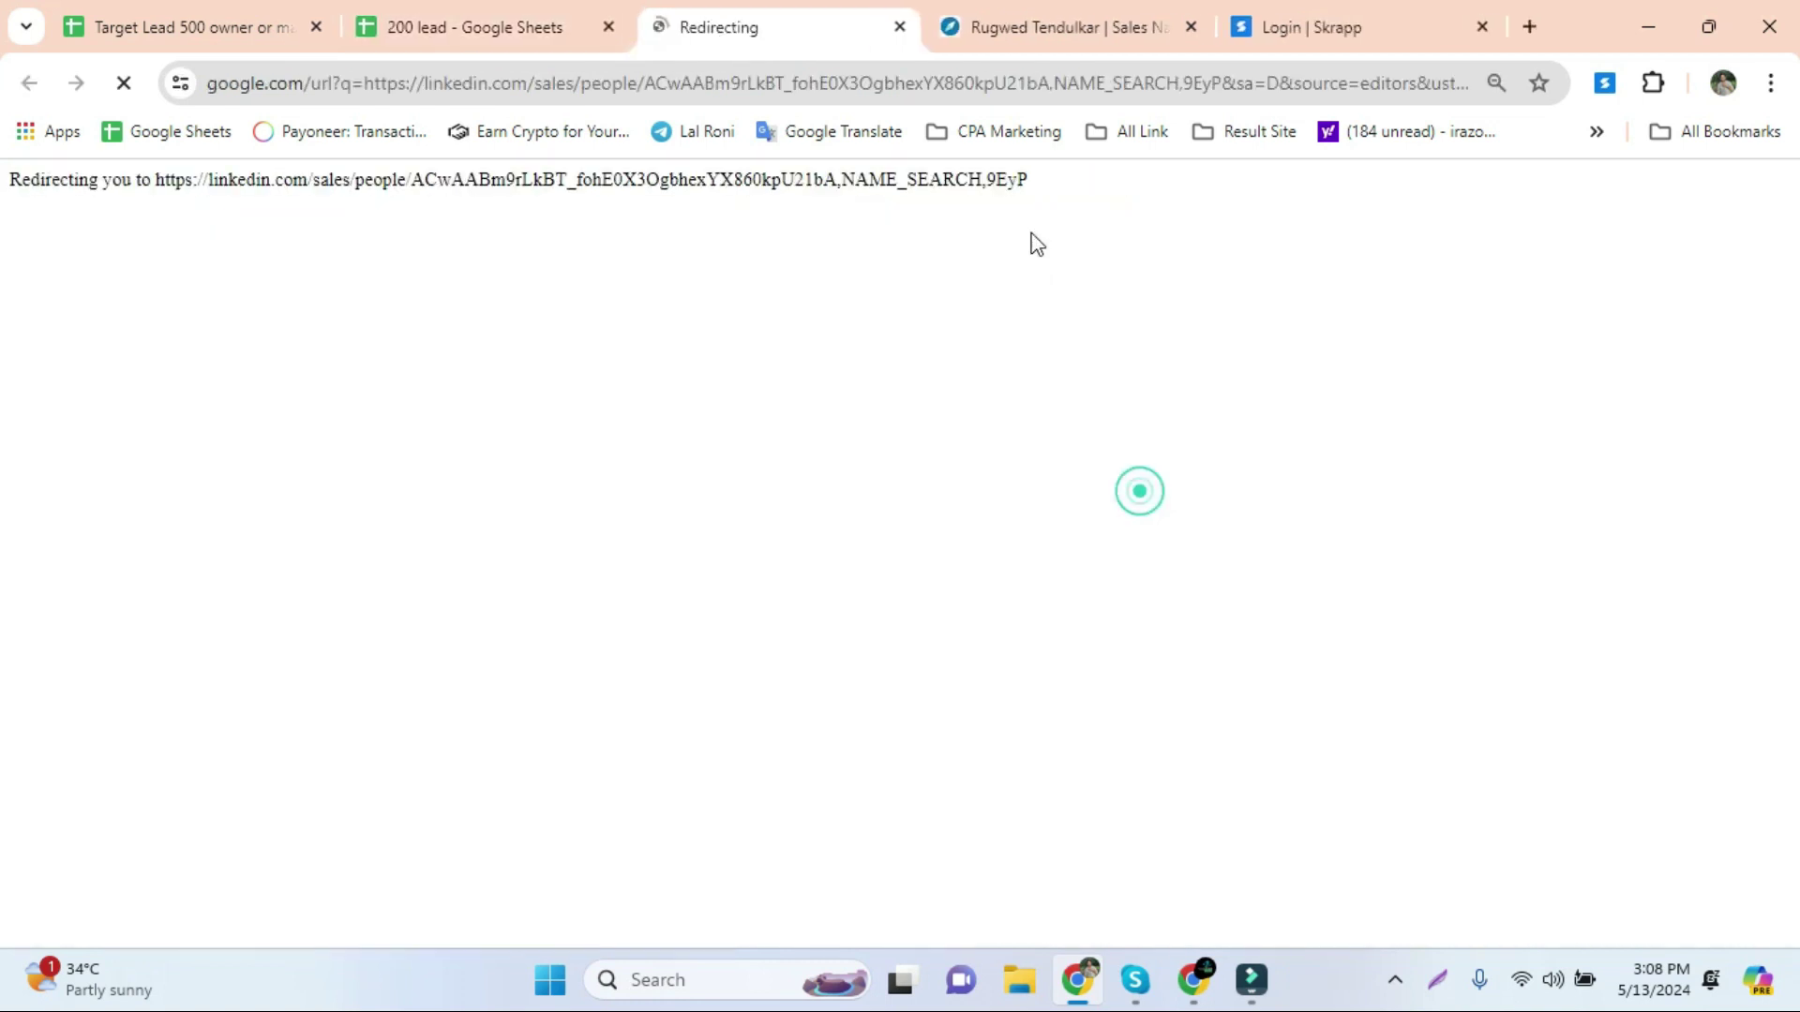
left_click(1190, 30)
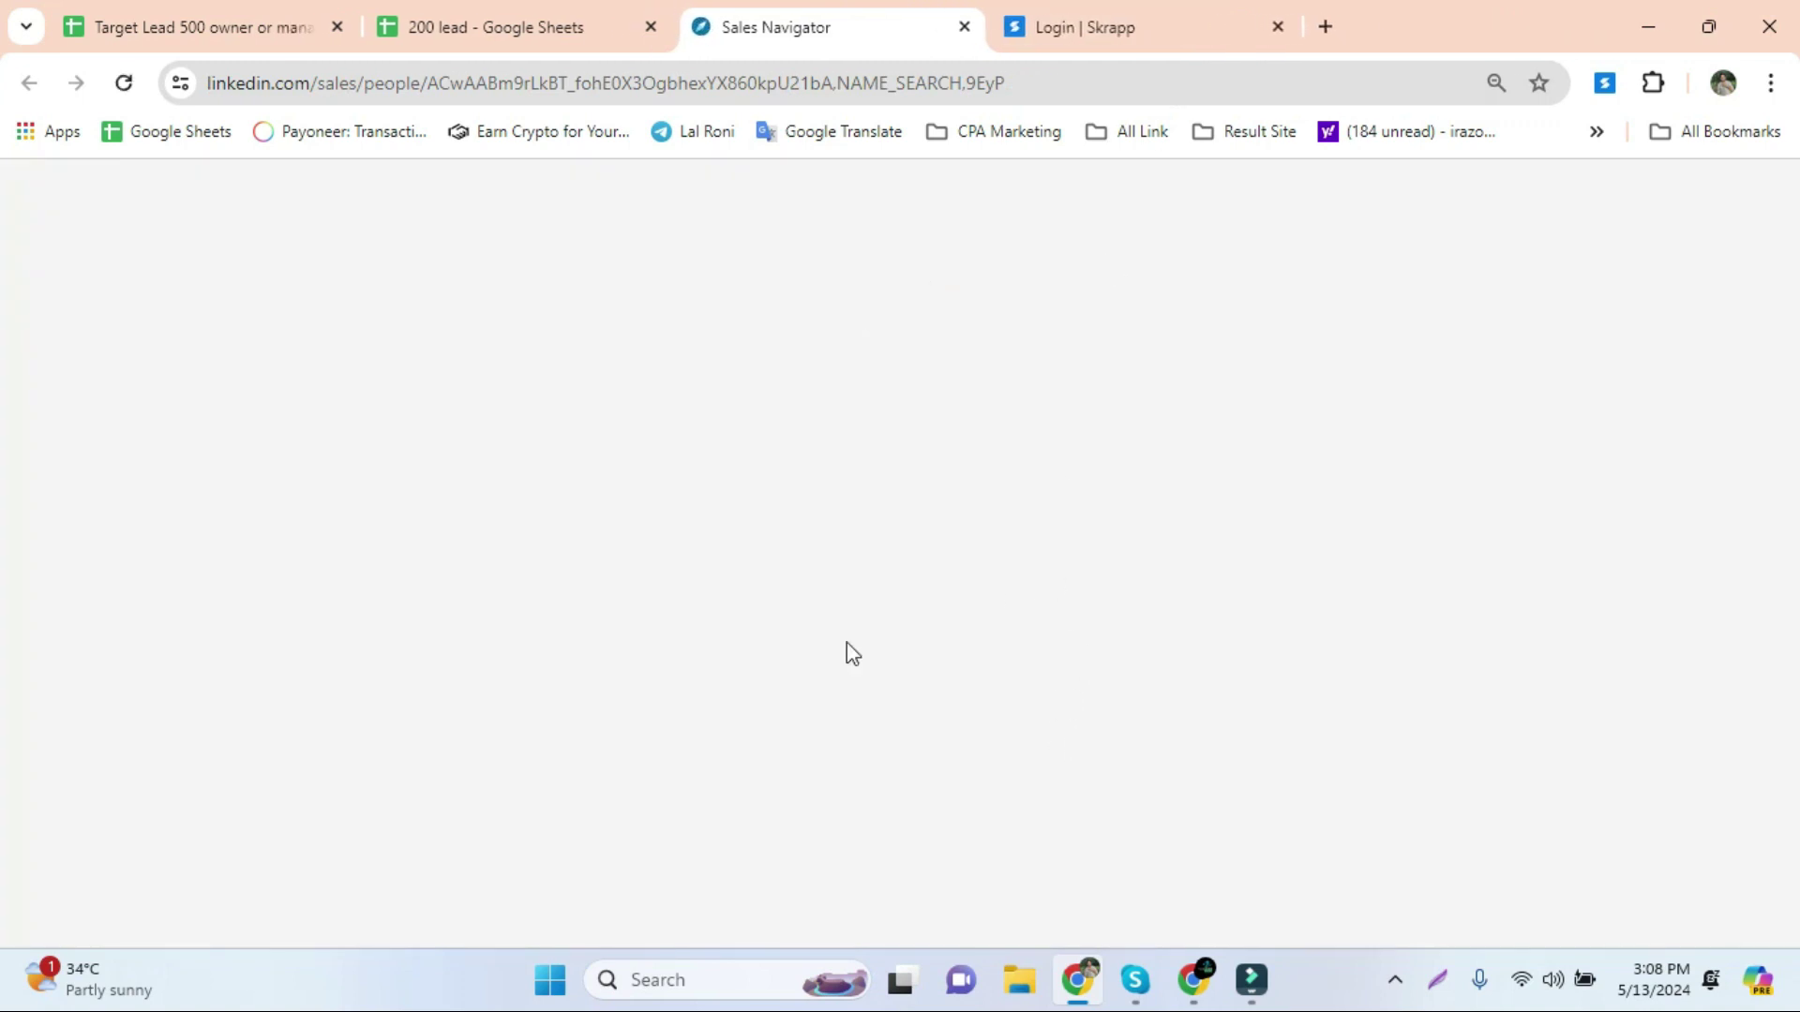
scroll(695, 727, "down", 5)
scroll(702, 725, "down", 10)
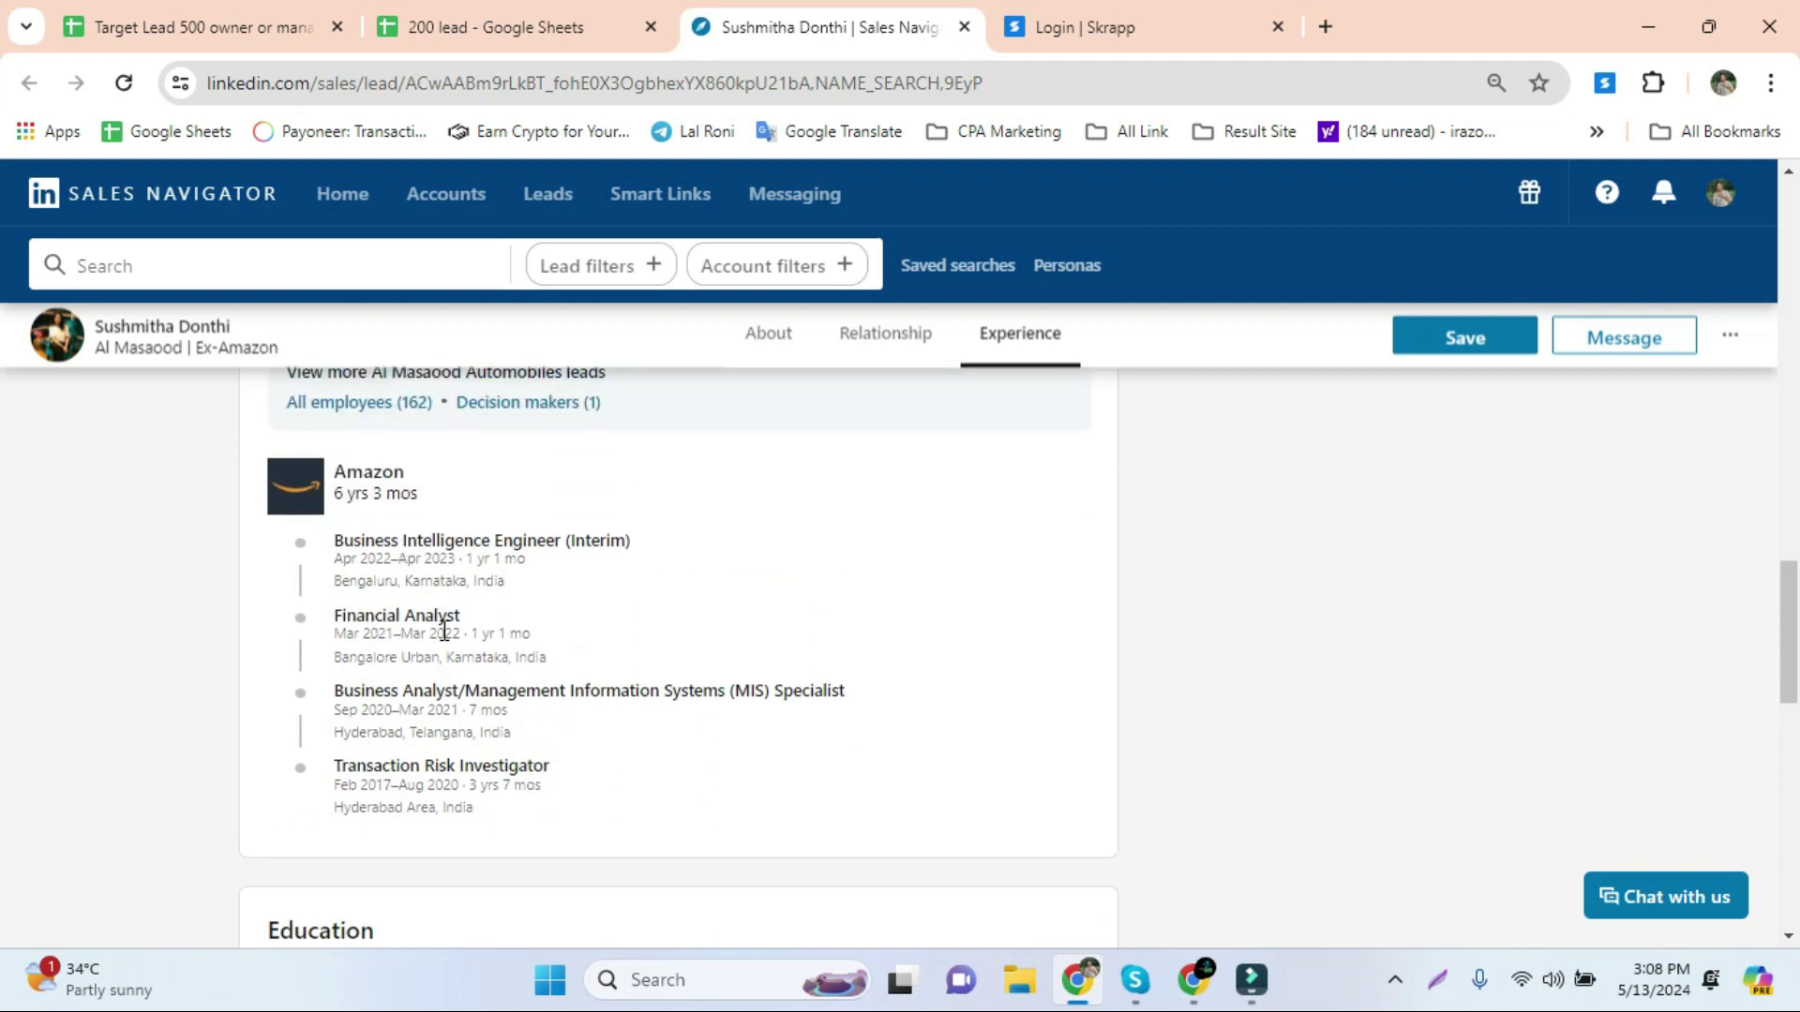
double_click(449, 633)
Copy the row 4 lead's public LinkedIn URL from the Sales Navigator profile
scroll(509, 727, "up", 10)
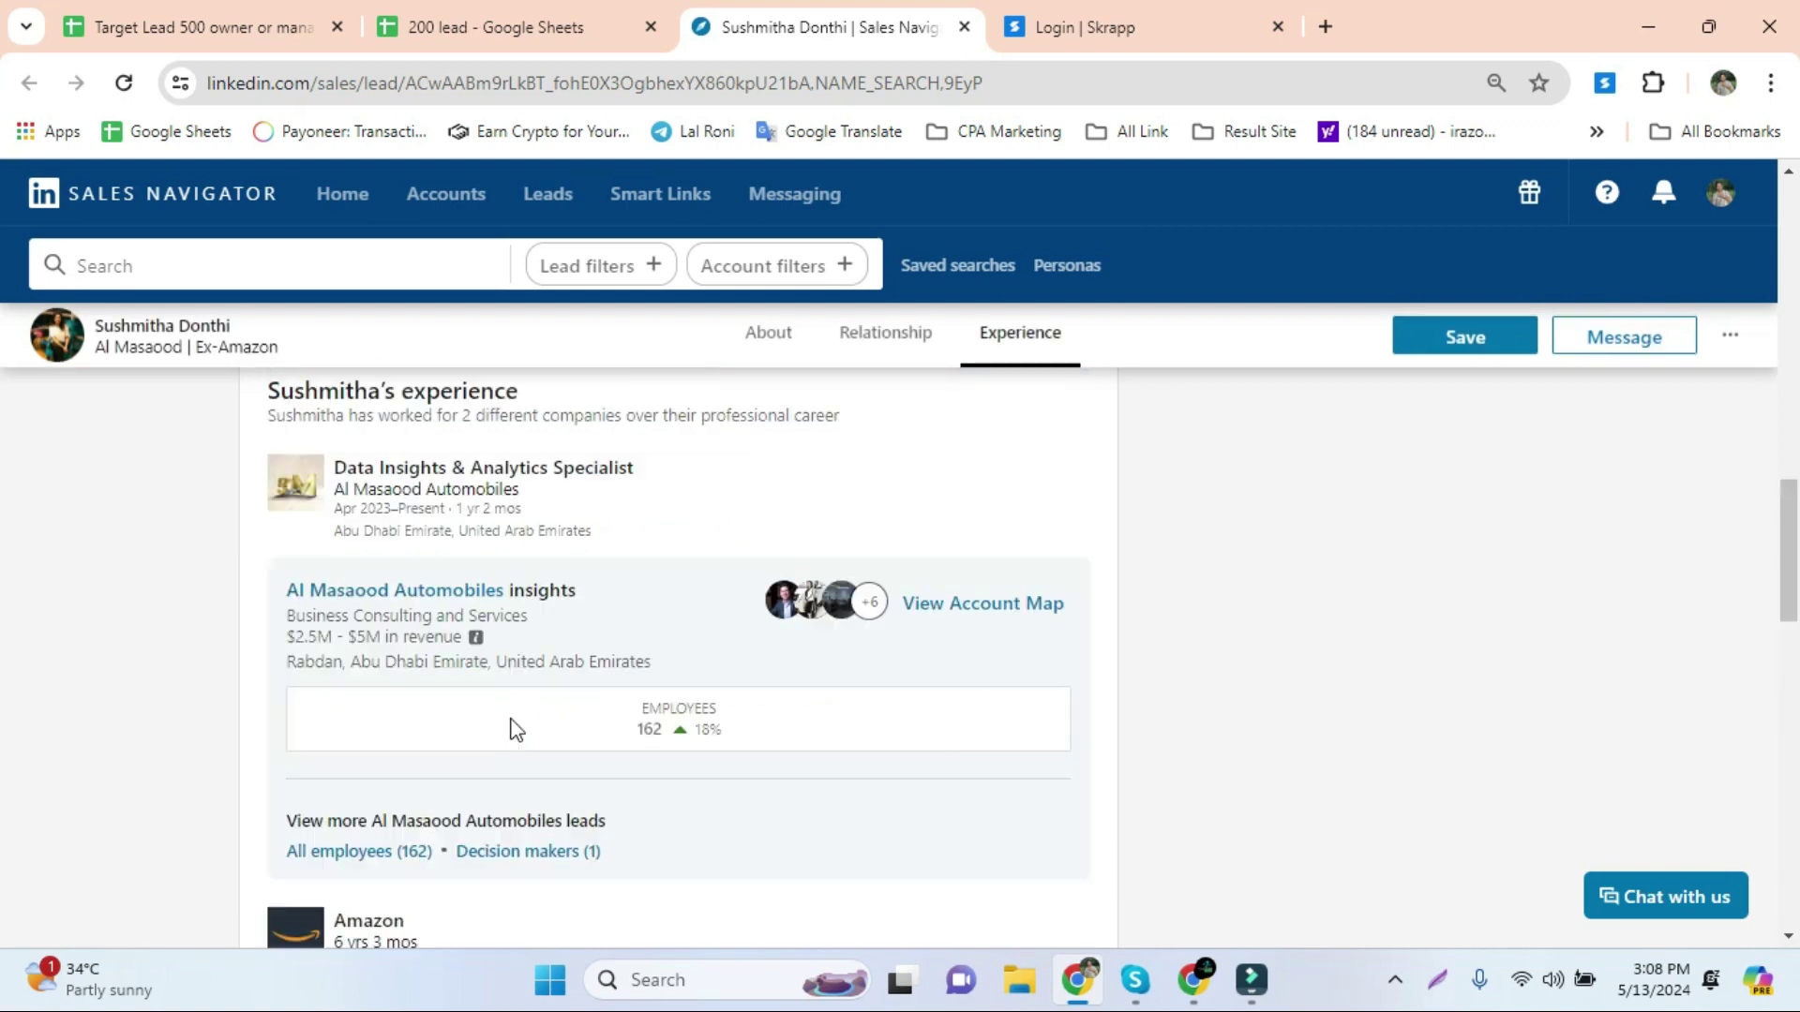
scroll(662, 694, "down", 1)
left_click(603, 568)
left_click(510, 763)
Replace row 4's Linkedin link with the copied public URL and enter 2 in its 1 yr column
key("ctrl+shift+Tab")
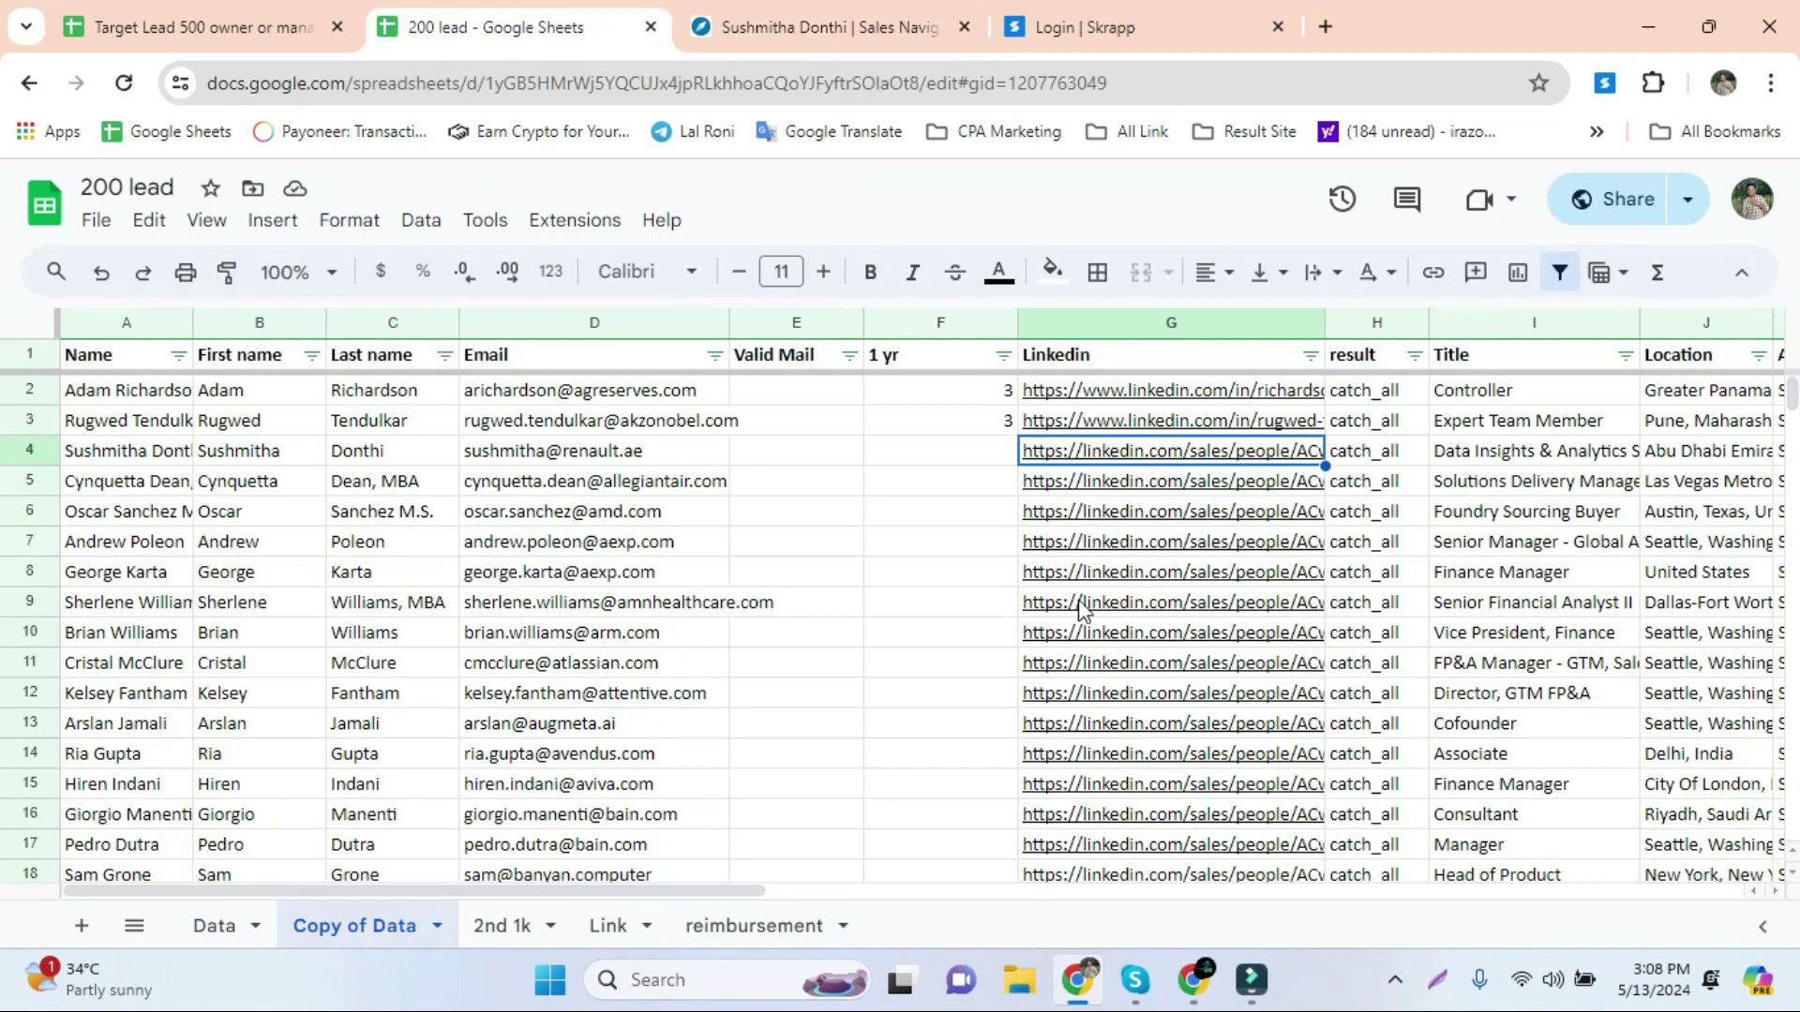
key("Delete")
key("ctrl+v")
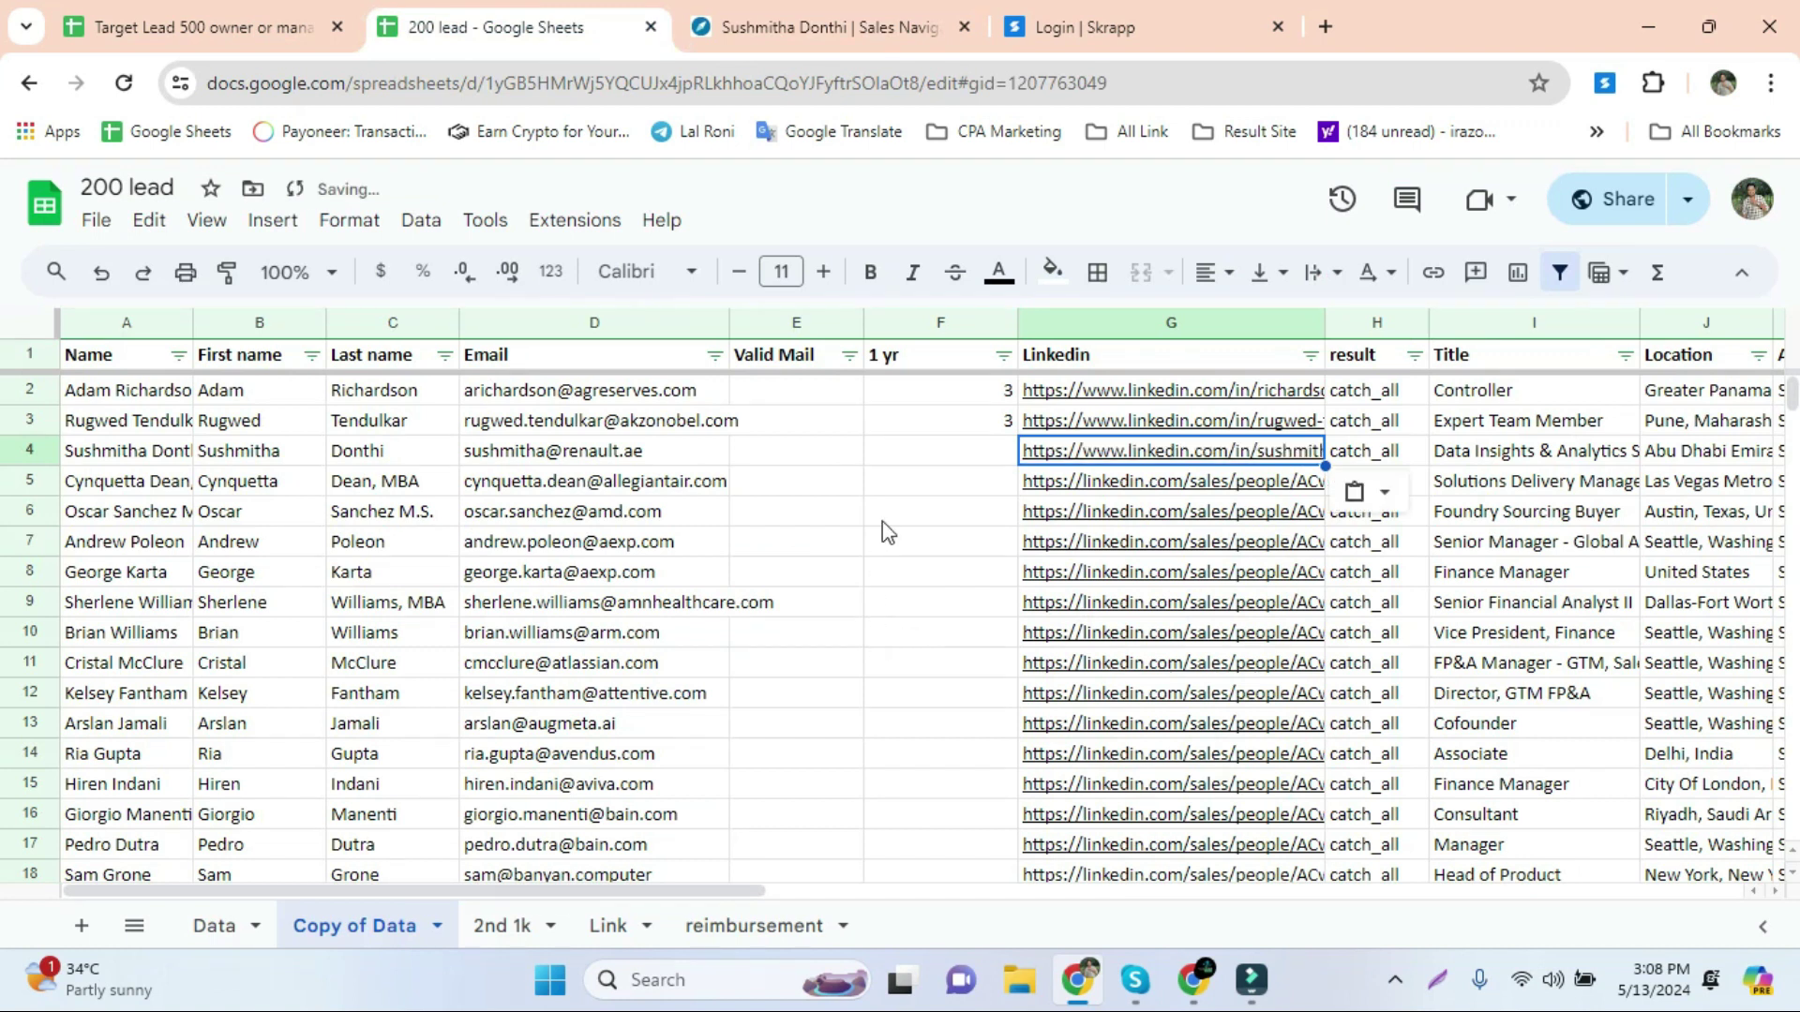
left_click(911, 458)
type("2")
left_click(906, 520)
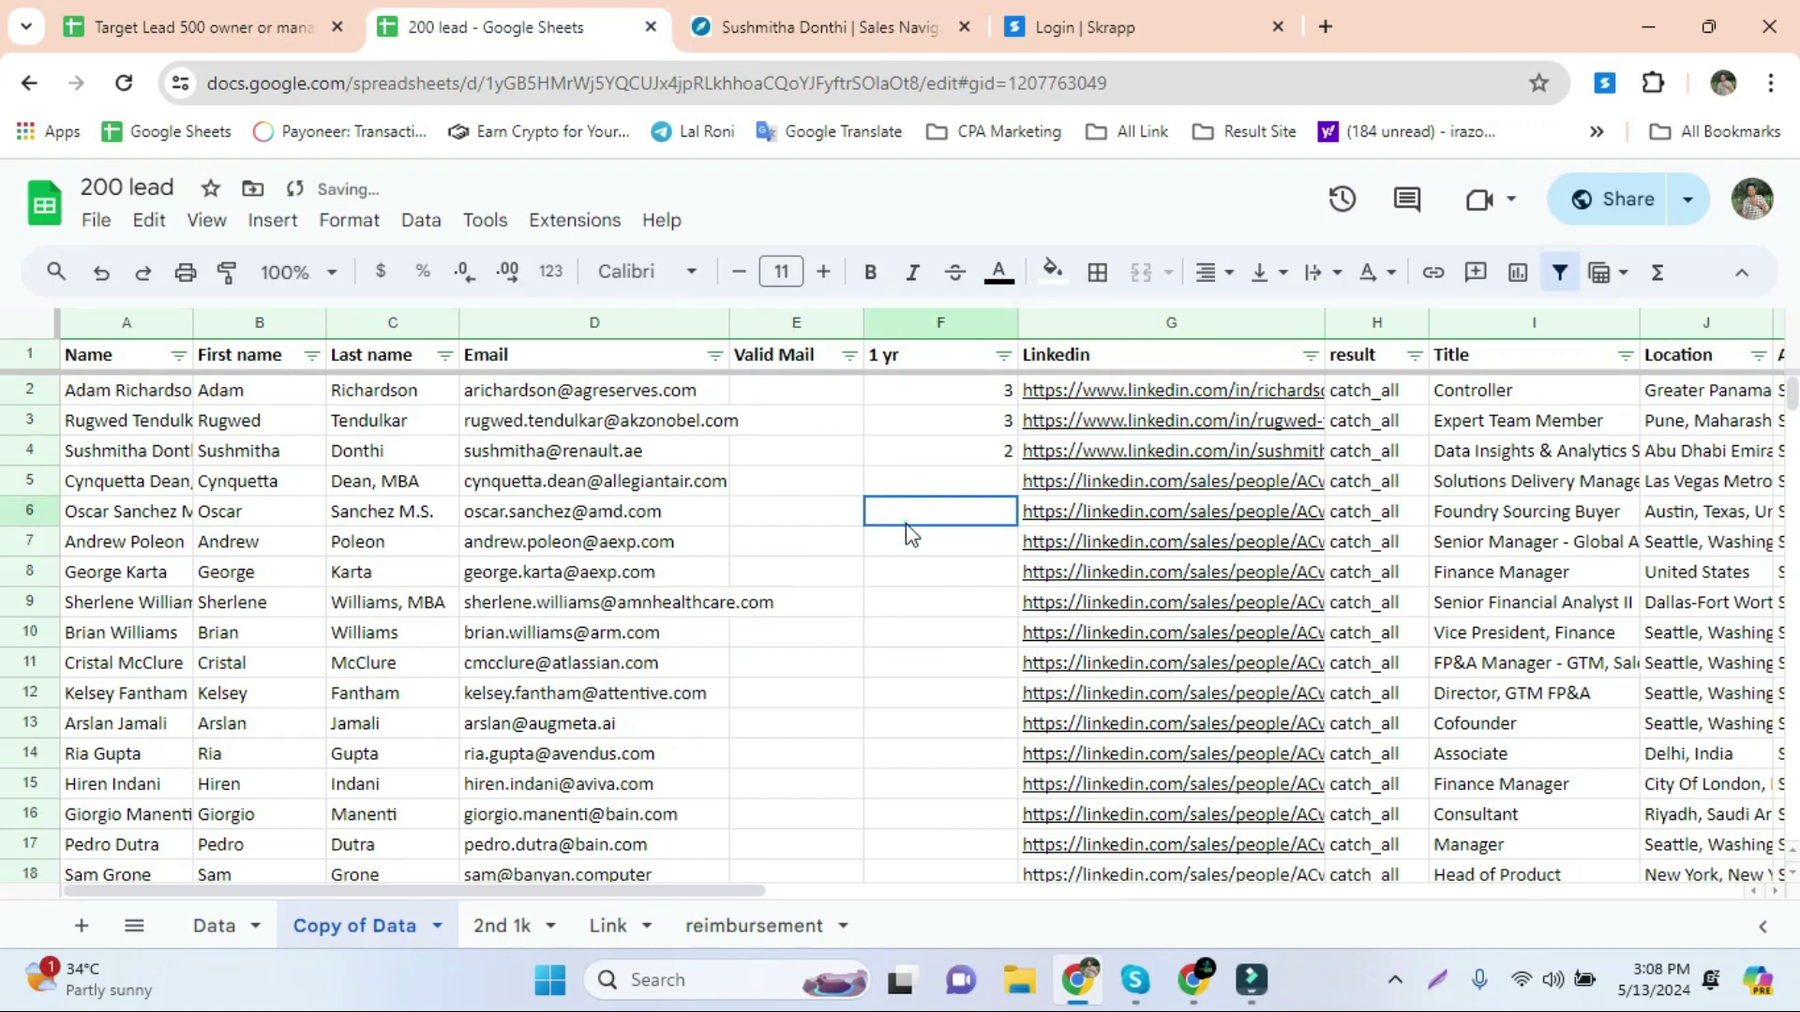
Select the Valid Mail cells in rows 2 through 4
left_click(814, 394)
left_click_drag(825, 393, 808, 457)
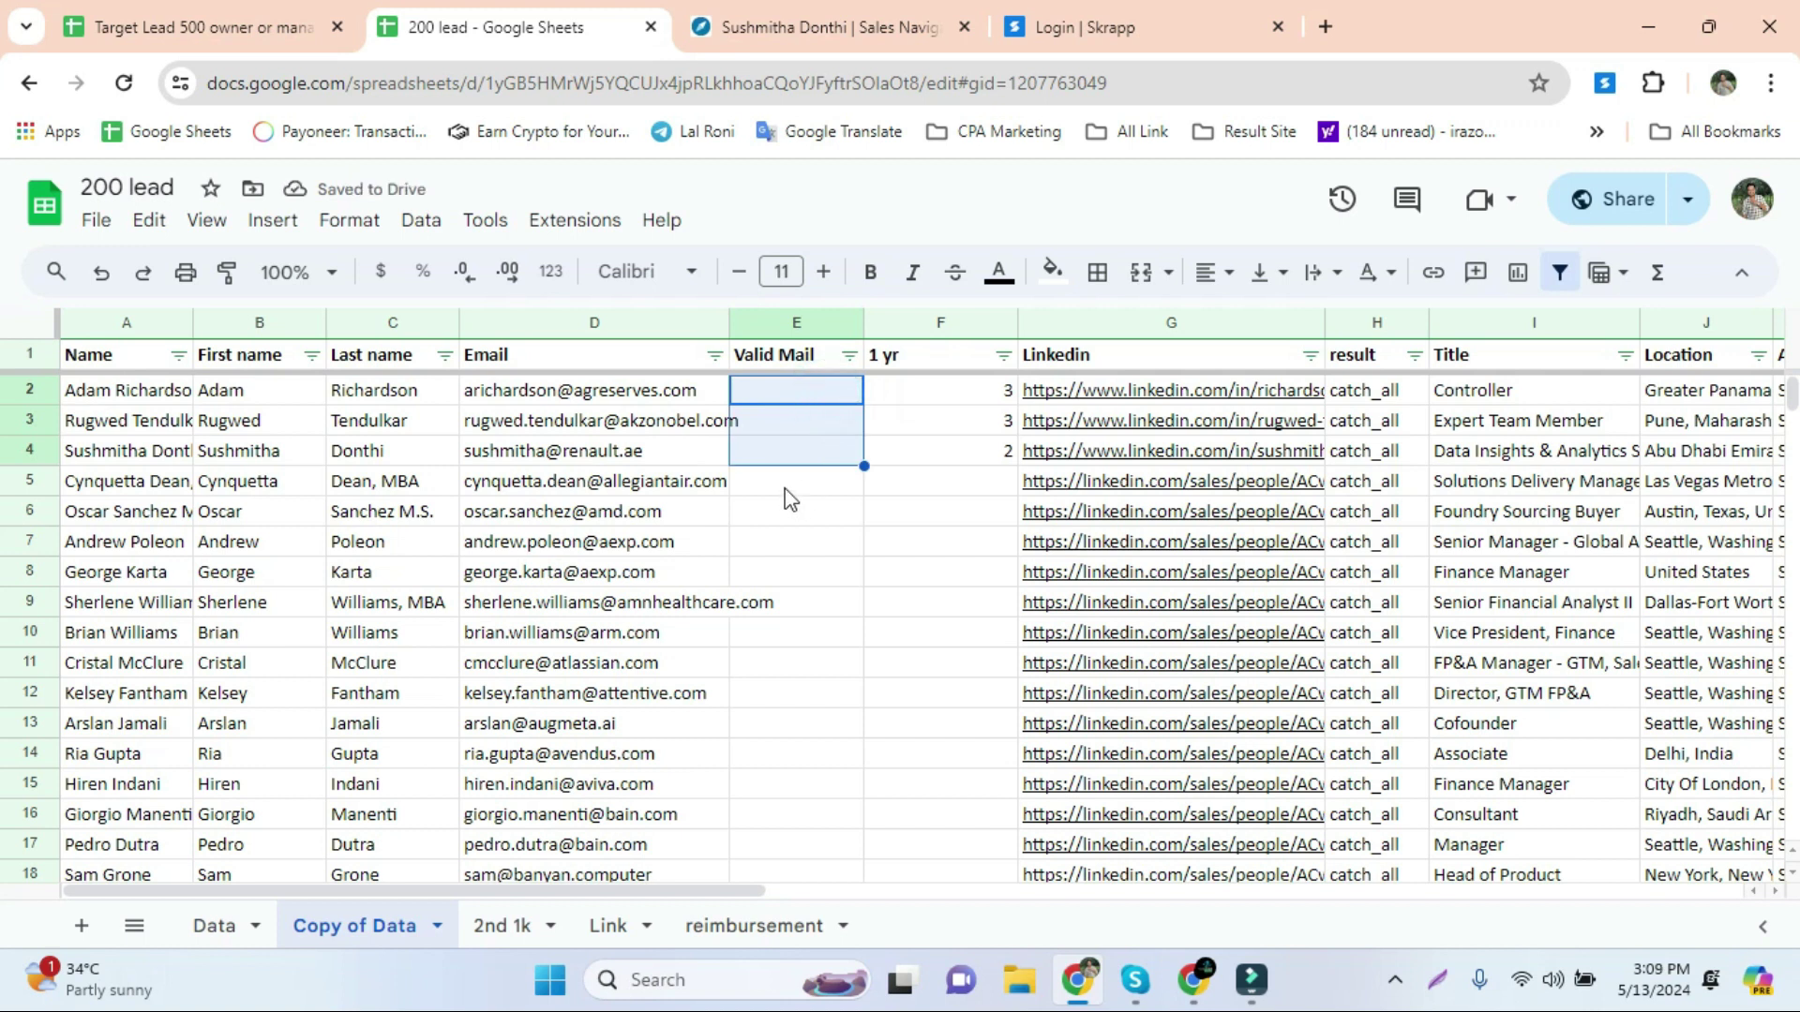